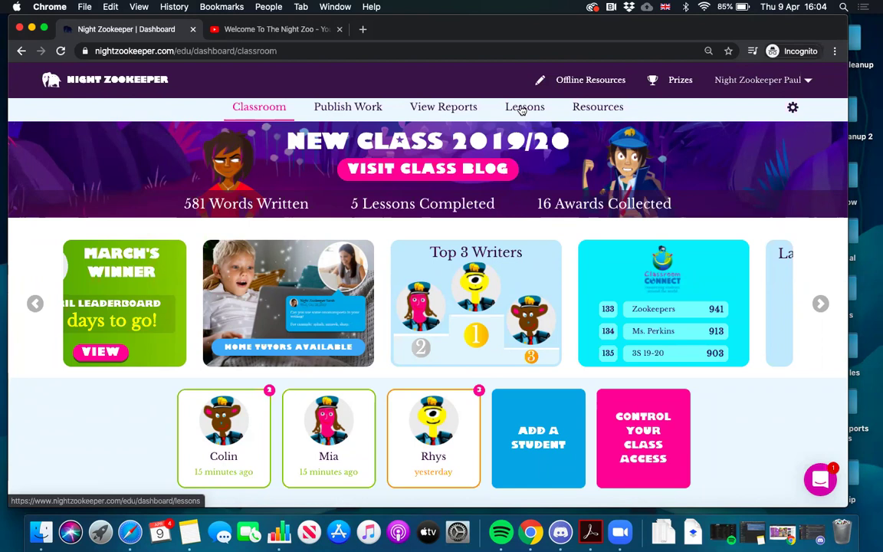
Open the class's Lessons page, which lists its seven lessons.
click(521, 111)
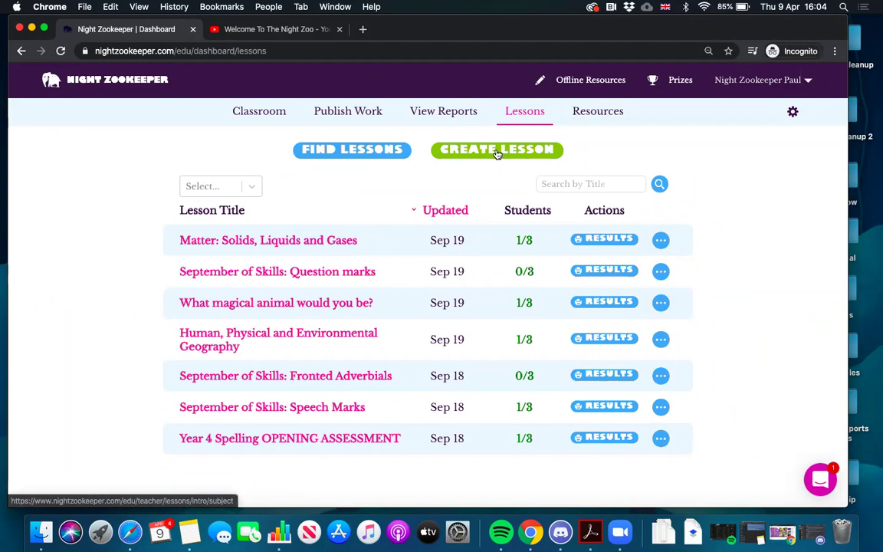
Browse the Lesson Hive library in a new tab and open The New Zealand Fantail Bird lesson.
click(342, 152)
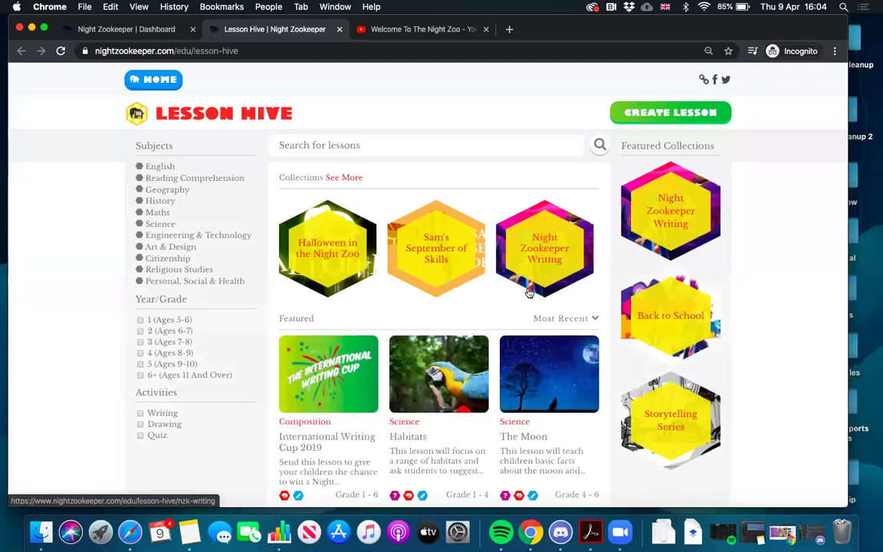
scroll(528, 292, down, 5)
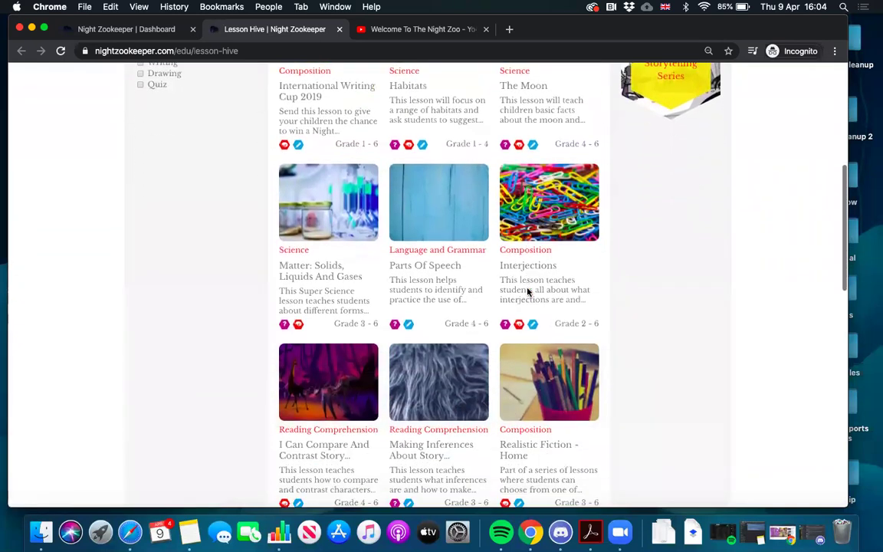
scroll(528, 292, down, 3)
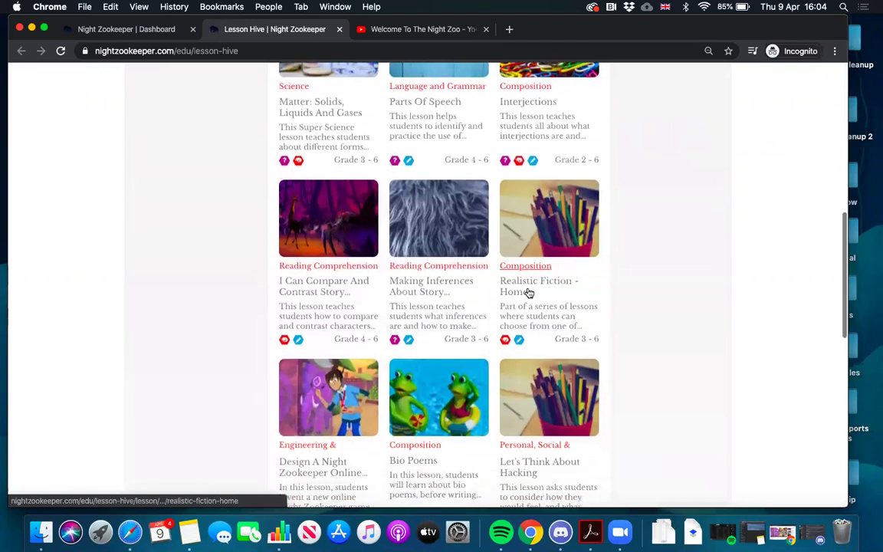
scroll(528, 292, down, 3)
scroll(528, 292, down, 2)
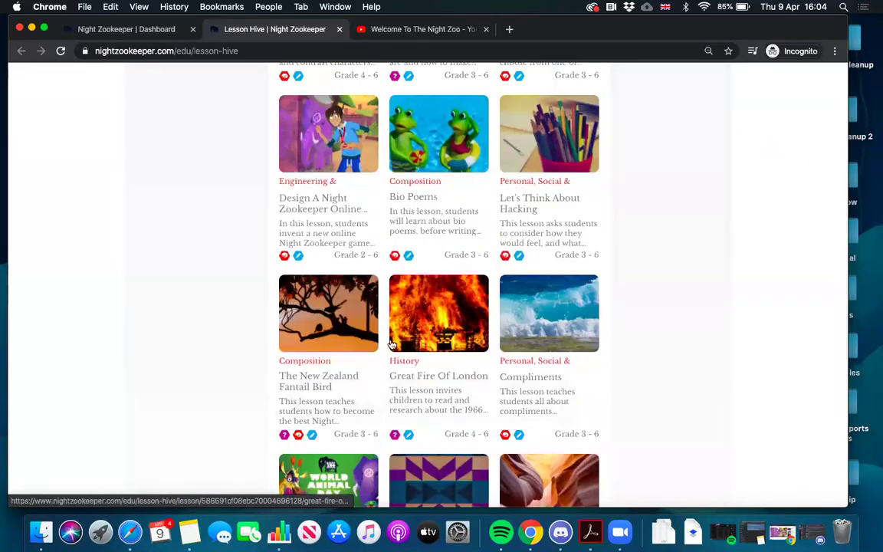
click(314, 380)
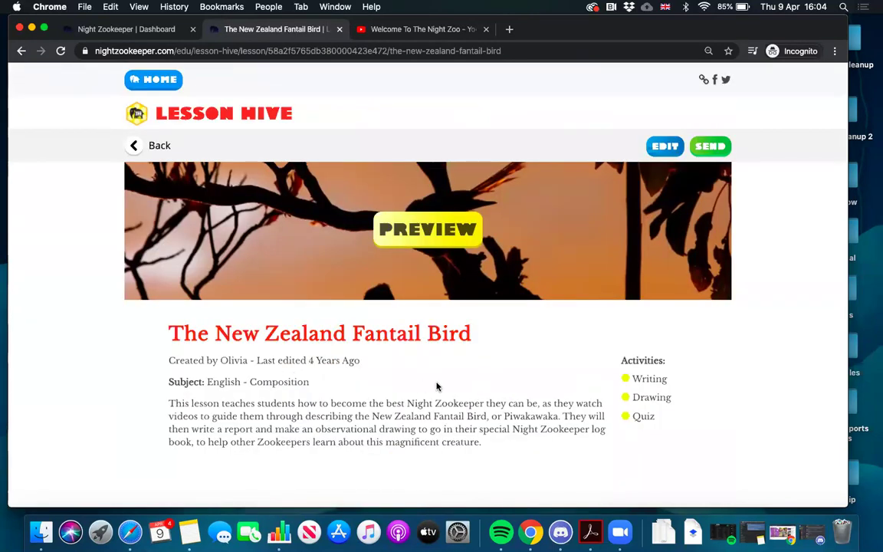
click(419, 238)
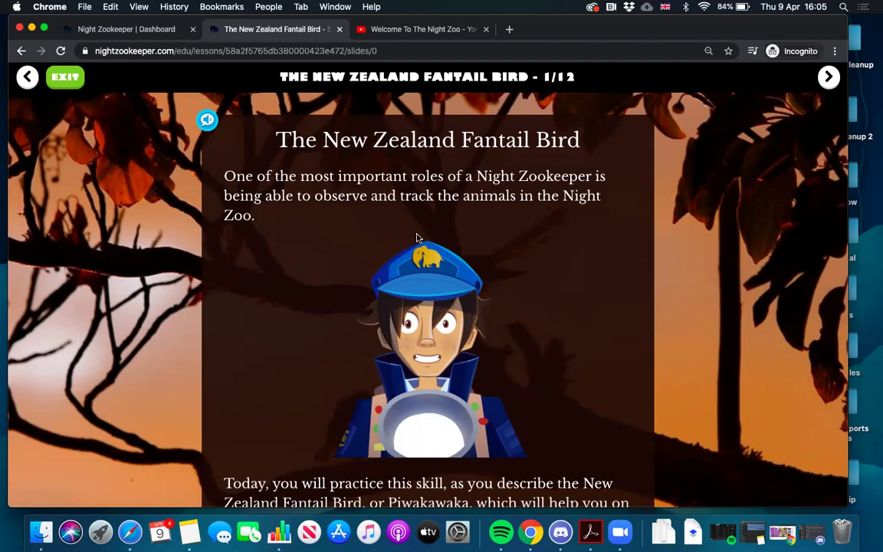
click(828, 80)
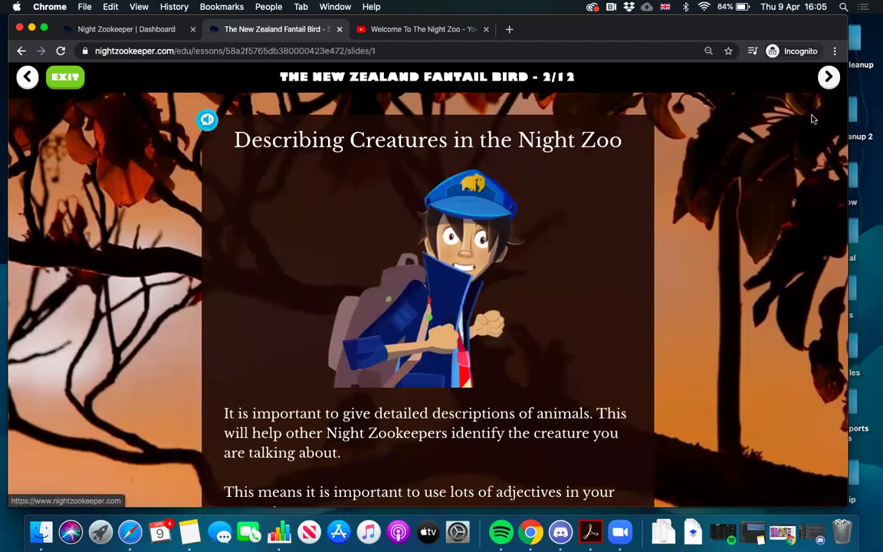
scroll(617, 320, down, 5)
scroll(618, 320, down, 1)
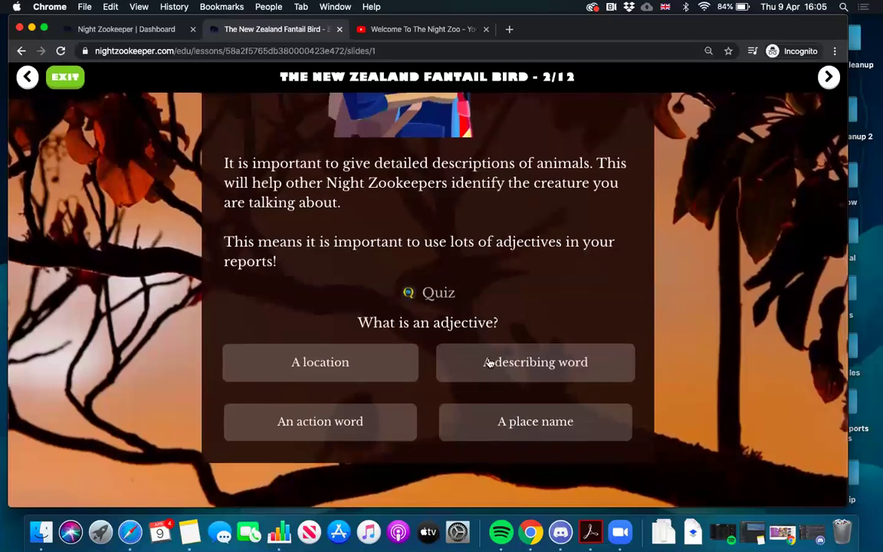
scroll(763, 213, up, 5)
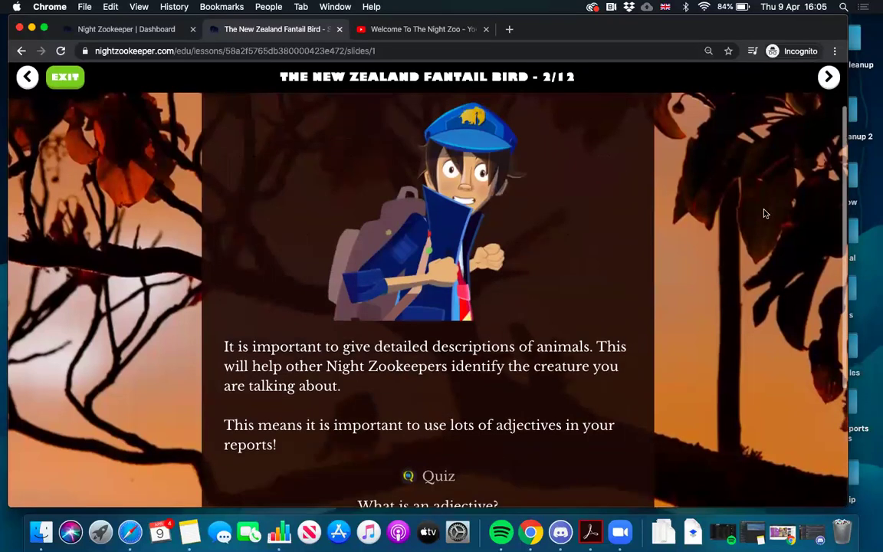
scroll(764, 213, up, 1)
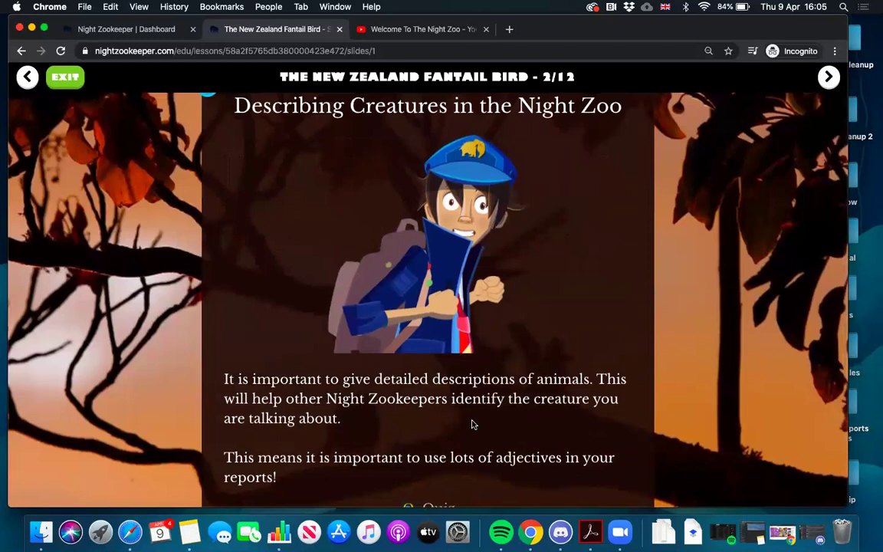
scroll(473, 423, up, 1)
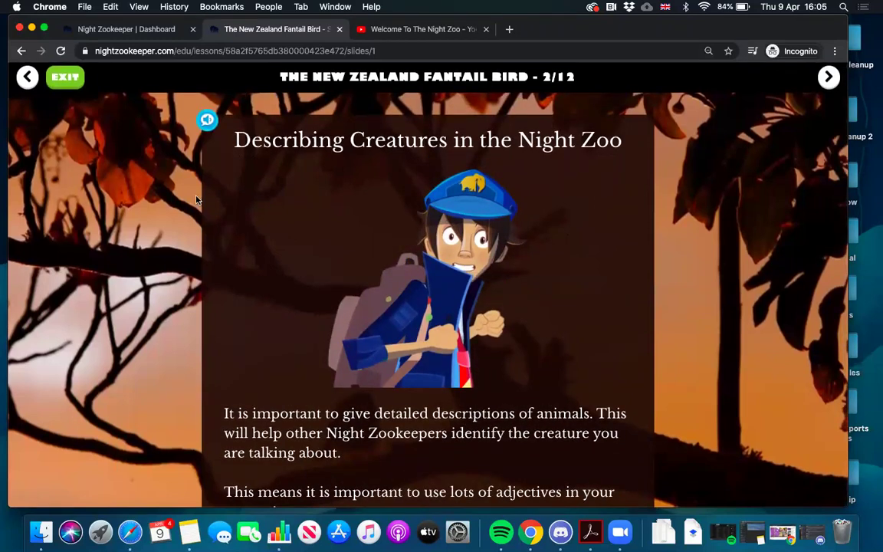
click(206, 121)
scroll(671, 338, down, 3)
scroll(670, 338, down, 2)
scroll(670, 338, up, 2)
scroll(671, 338, up, 3)
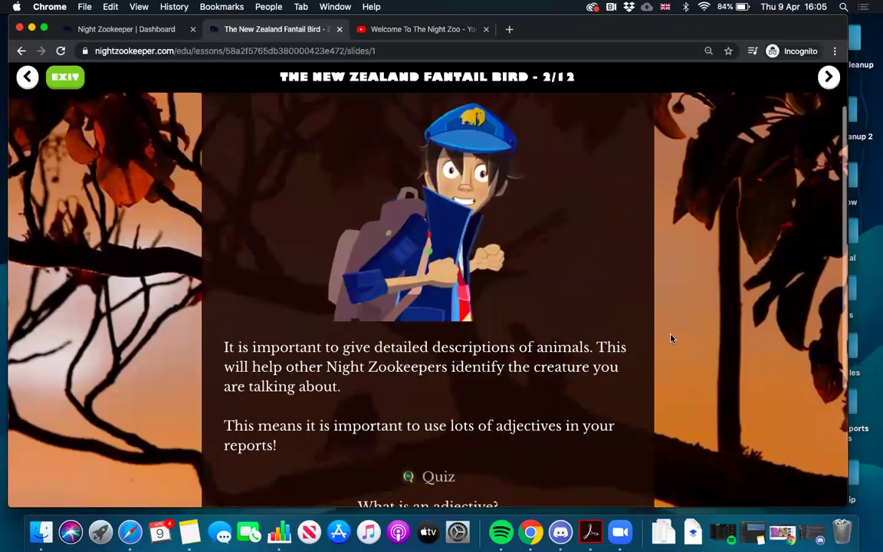
click(828, 77)
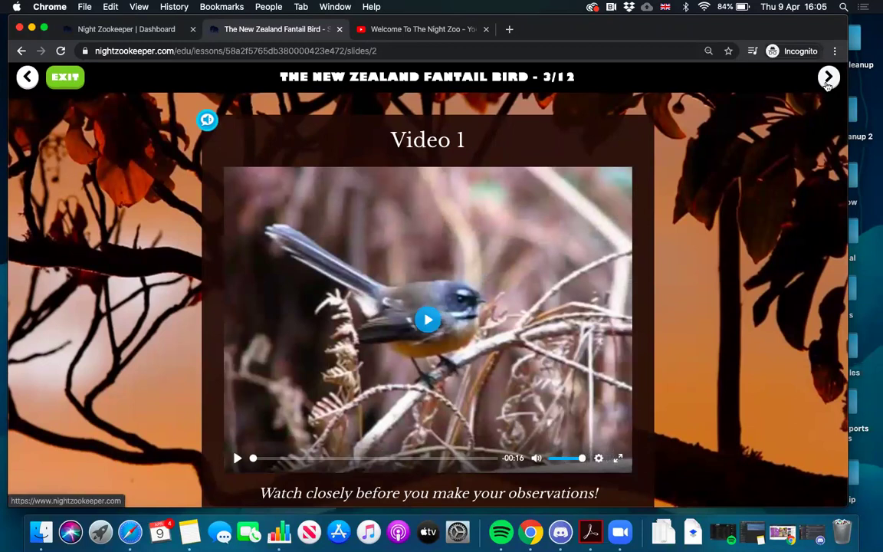
click(827, 81)
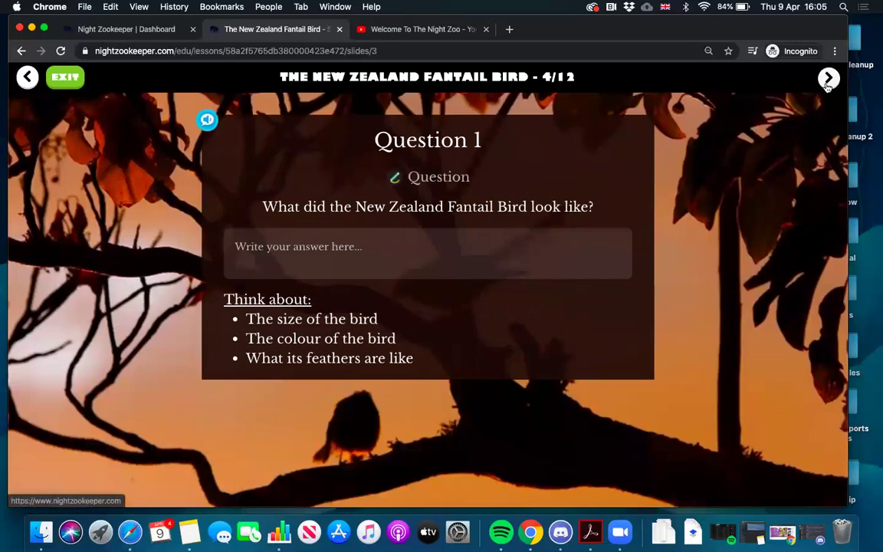
click(828, 78)
click(828, 80)
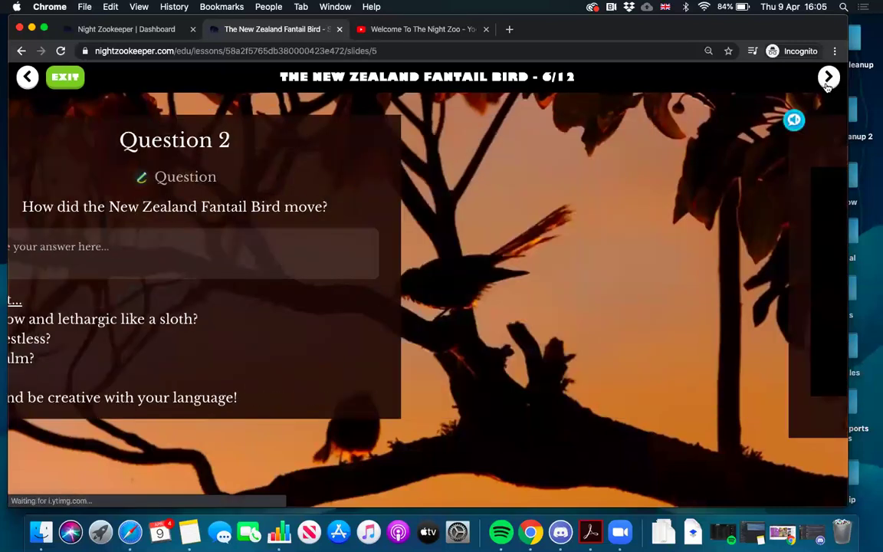
click(827, 79)
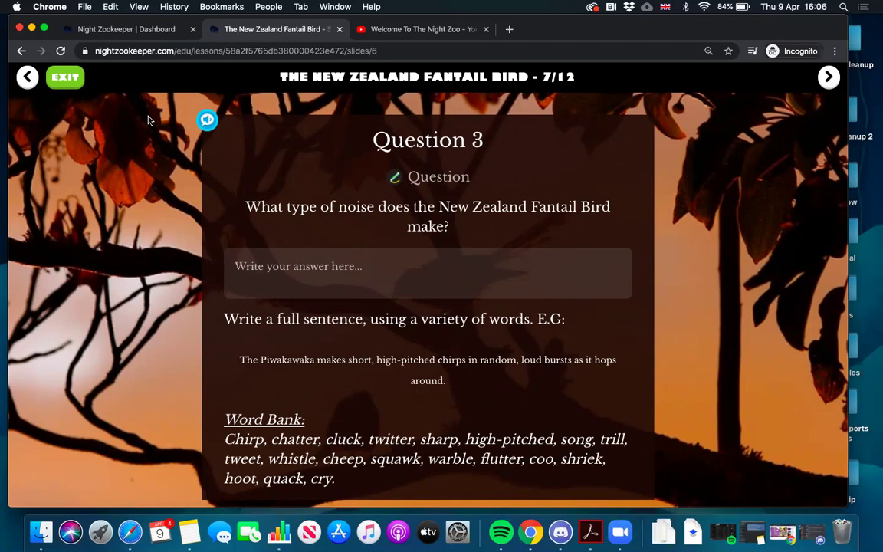
click(58, 79)
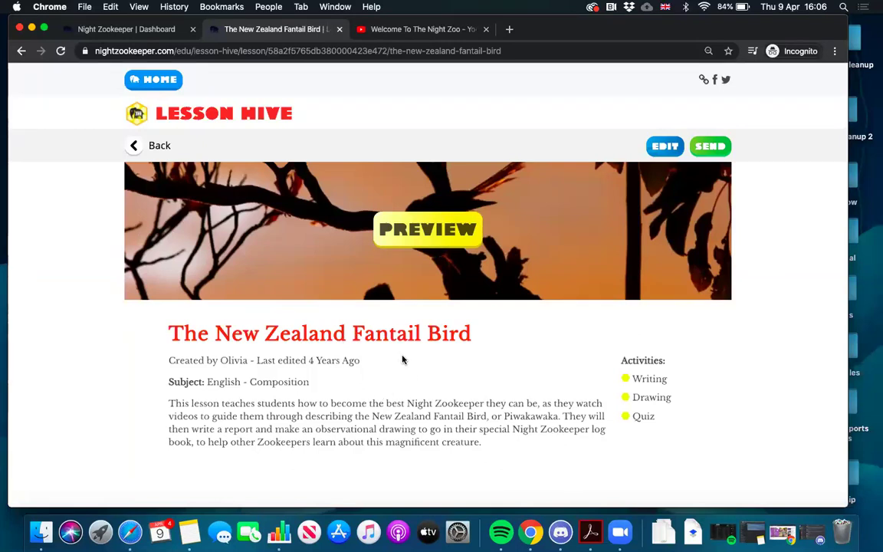
Send The New Zealand Fantail Bird lesson live to only the bear-avatar student, not the whole class.
click(709, 146)
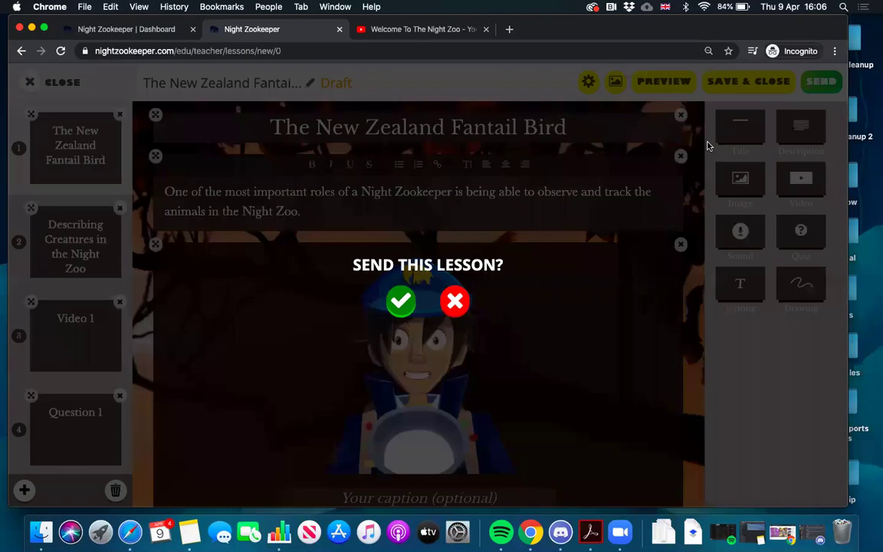
click(399, 302)
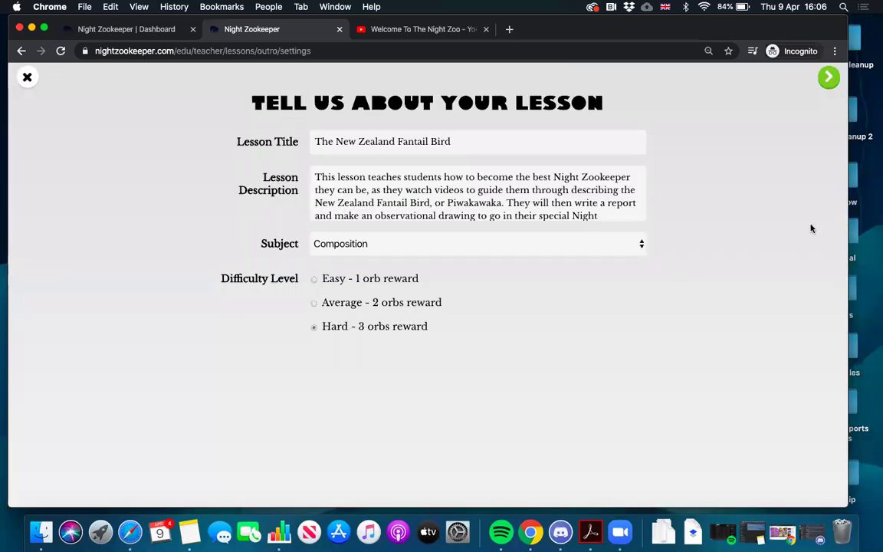
click(827, 81)
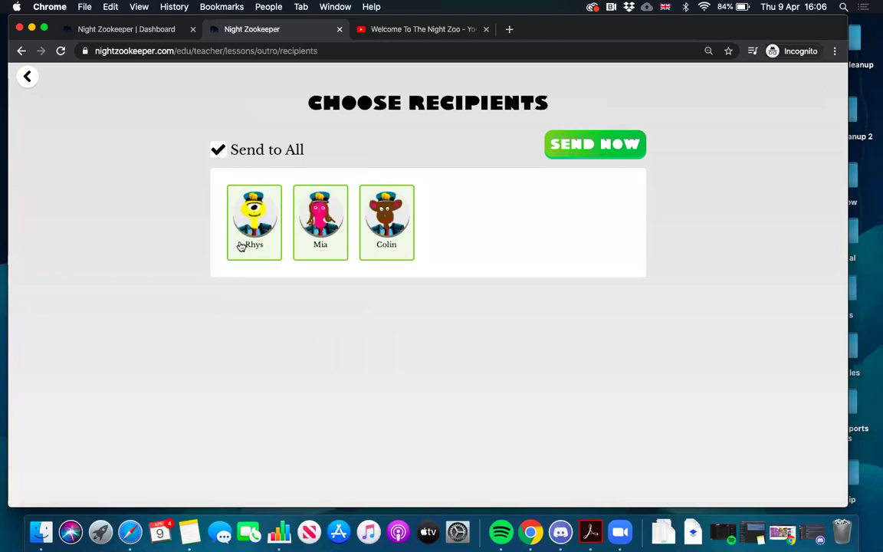
click(218, 152)
click(387, 243)
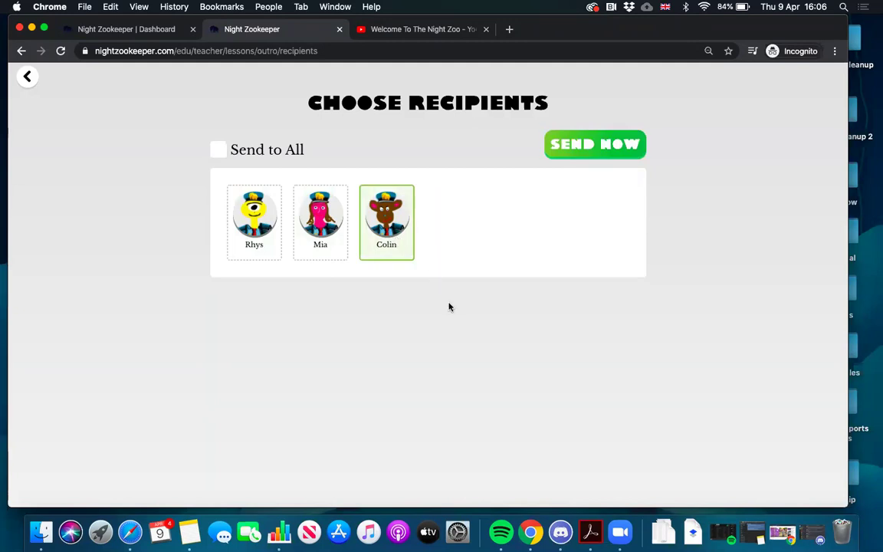
click(586, 145)
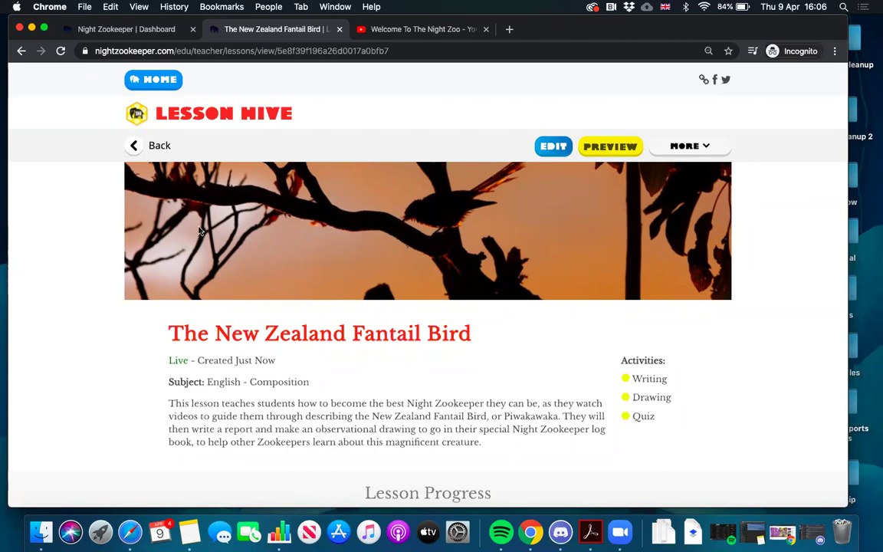
Go back to the Lessons list and start creating a new lesson.
click(136, 147)
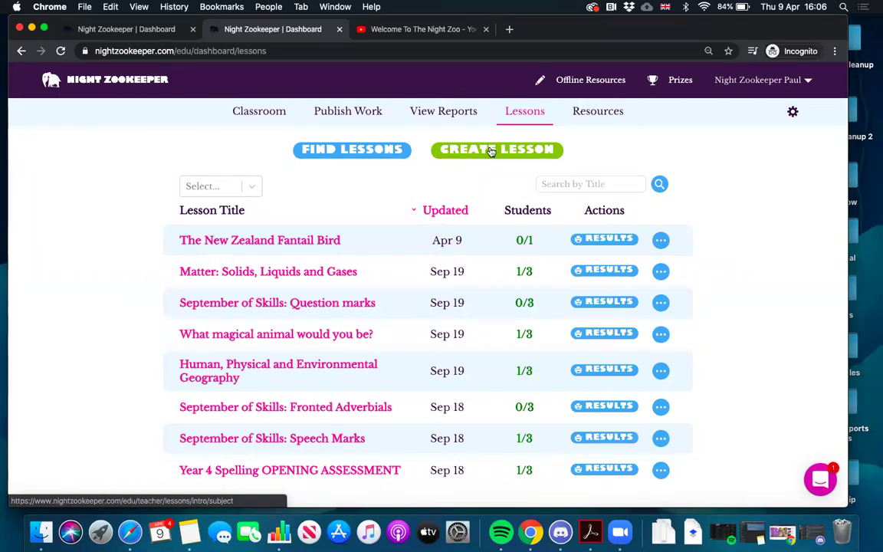
click(491, 151)
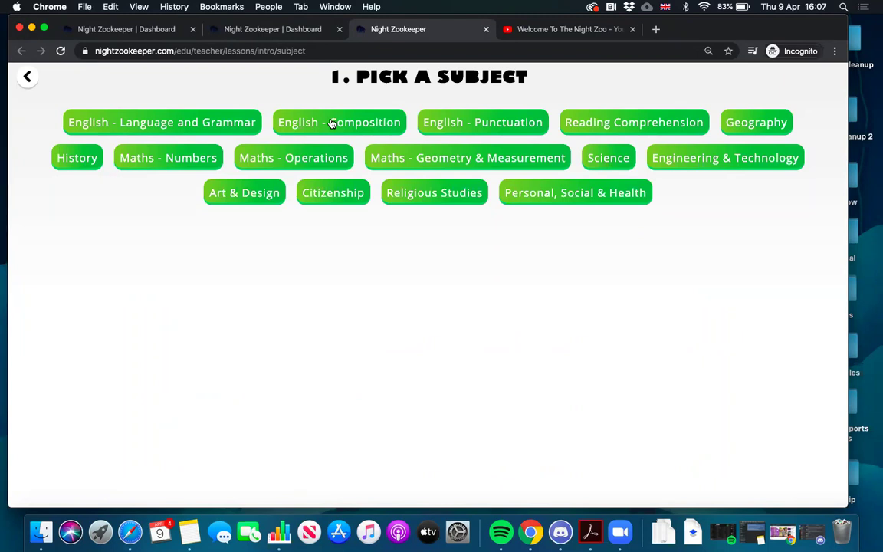
Start an English - Composition lesson using the cloudy-sky Adventure background.
click(331, 123)
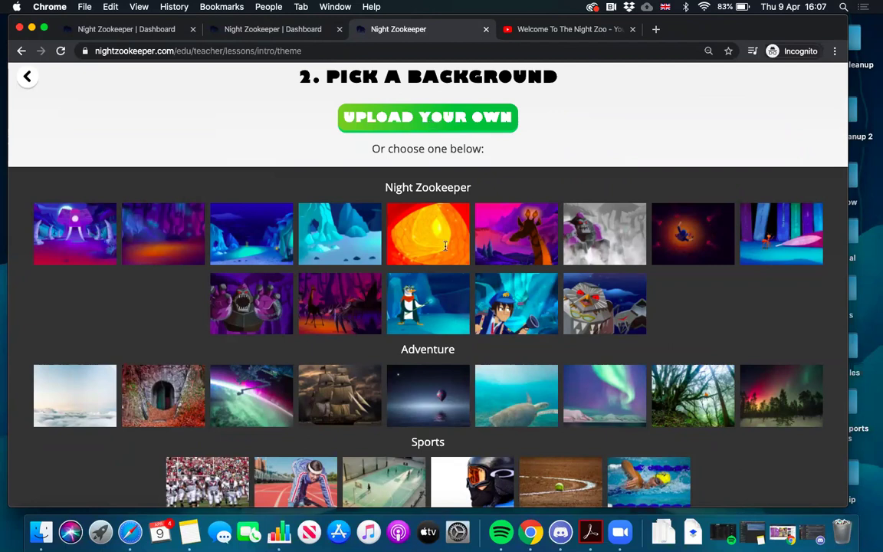
scroll(449, 315, down, 3)
scroll(451, 317, down, 2)
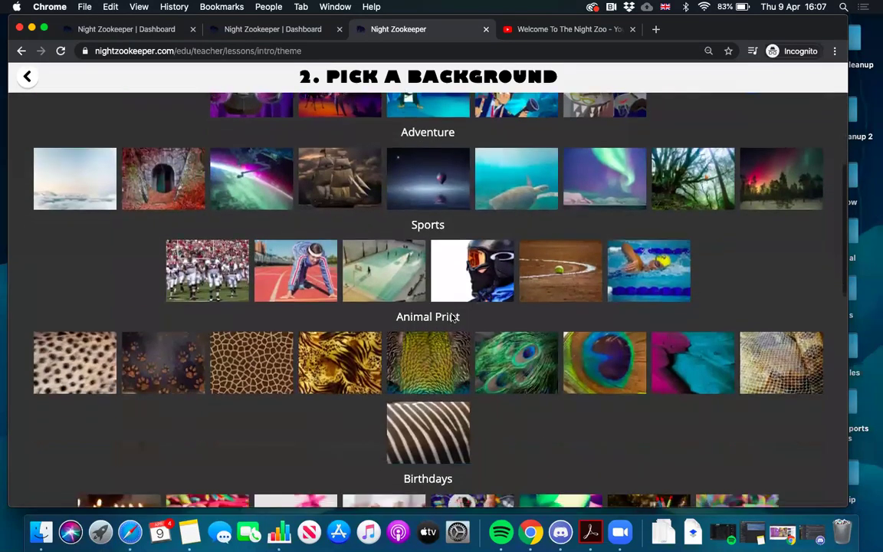
scroll(452, 315, up, 1)
click(86, 243)
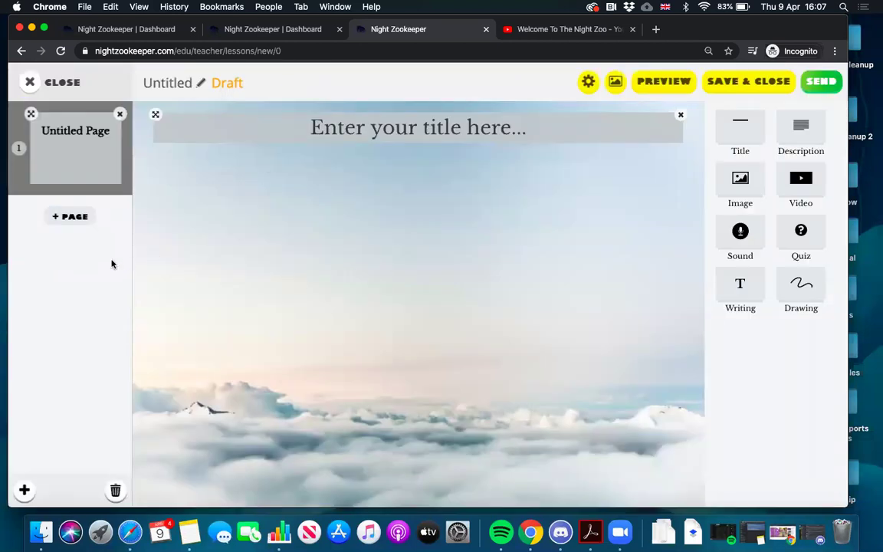
Add a second page, then give page 1 the description 'Please complete this task for homework'.
click(65, 217)
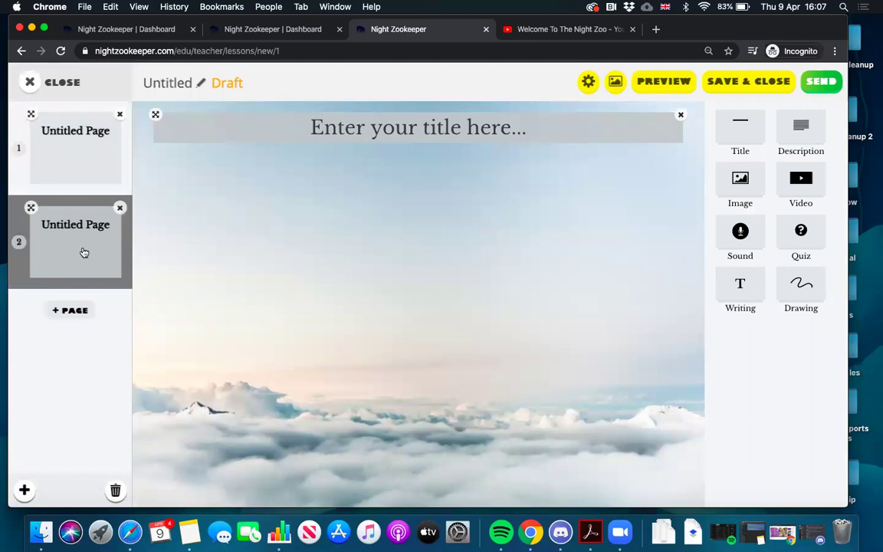
click(68, 156)
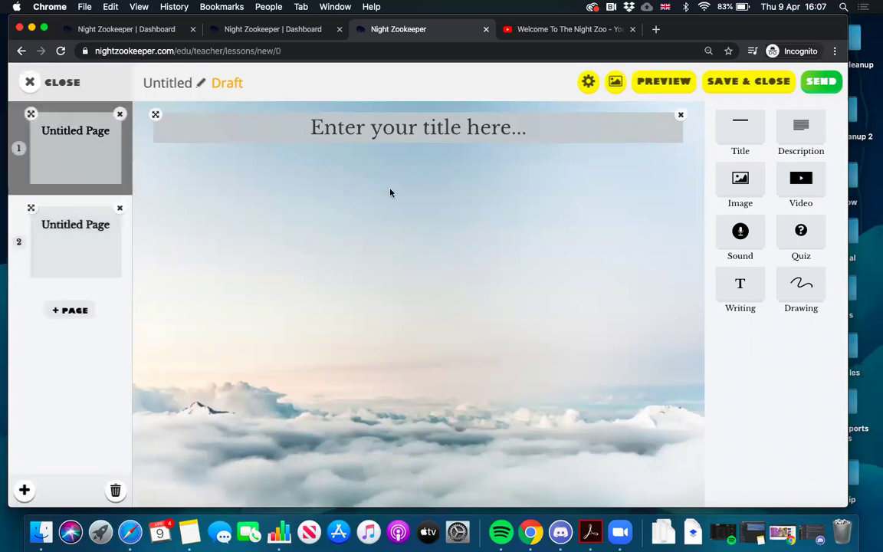
click(803, 140)
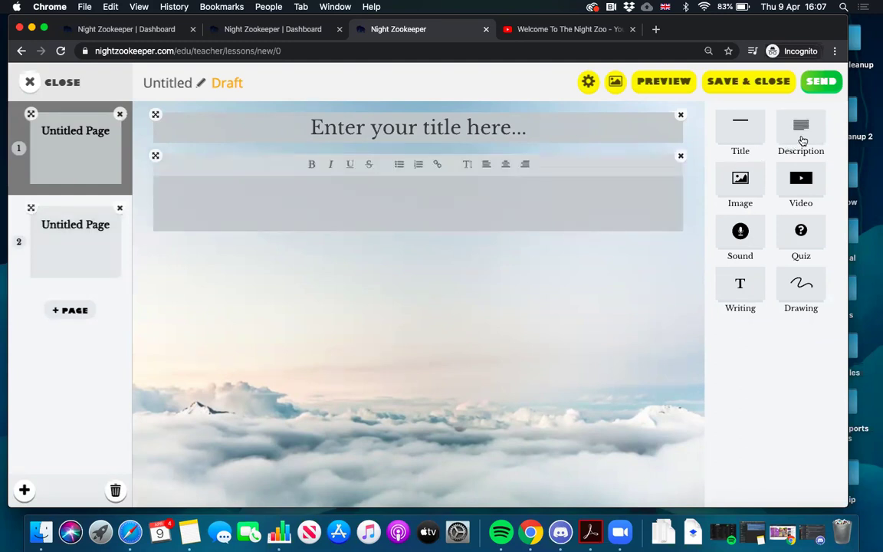
click(300, 209)
text(Please complete this )
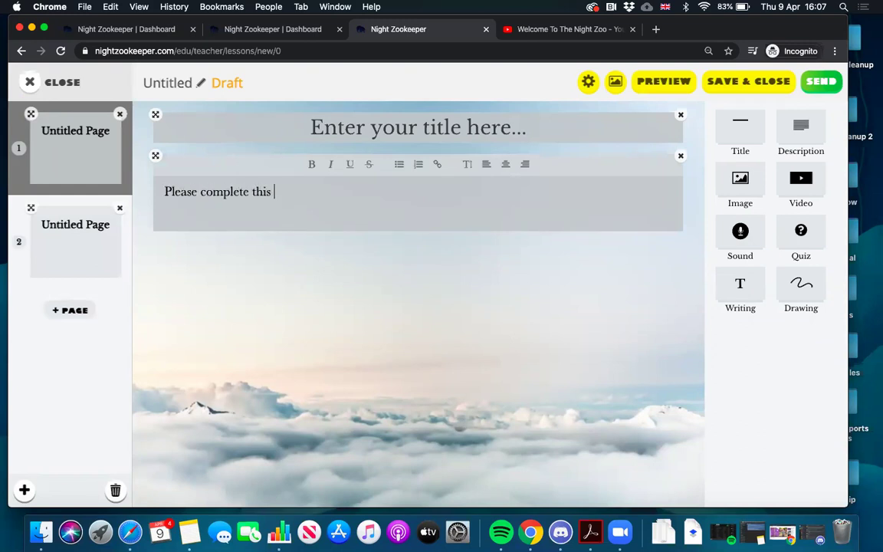
text(task for homework.)
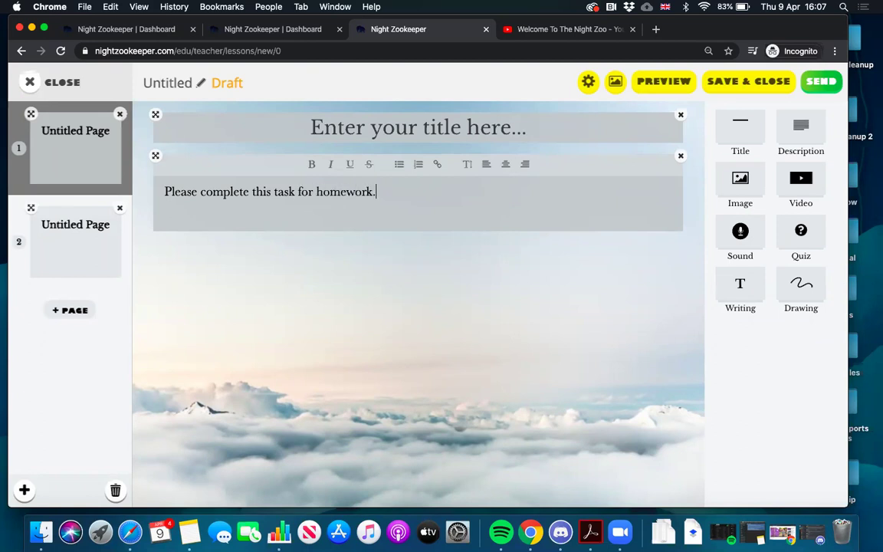
Title page 1 'Homework' and add a video block below the description.
click(401, 129)
text(Homework)
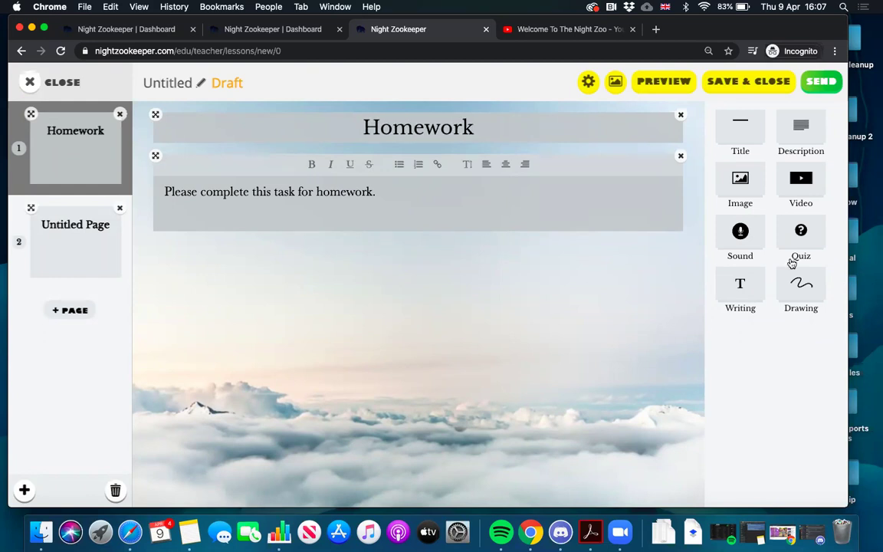
click(800, 183)
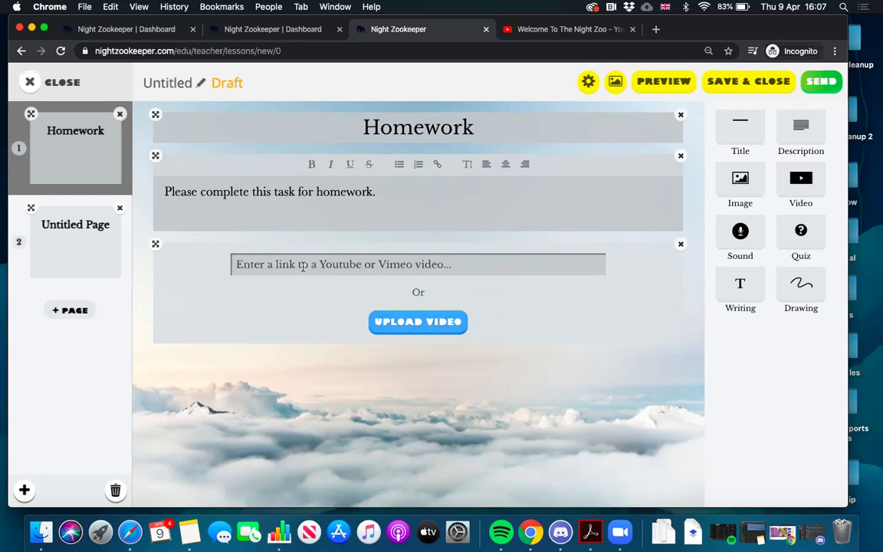
Paste the Welcome To The Night Zoo YouTube link into page 1's video block.
click(566, 29)
click(257, 51)
key(cmd+c)
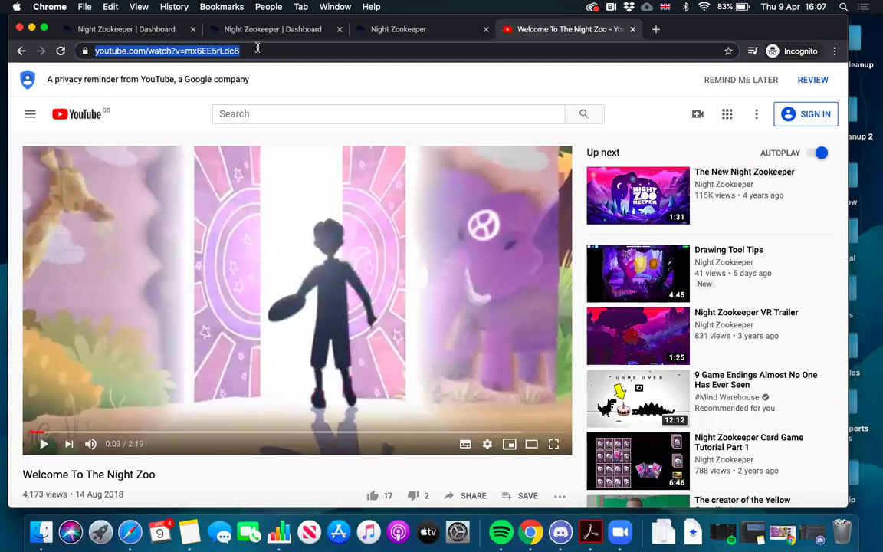
click(410, 34)
click(295, 263)
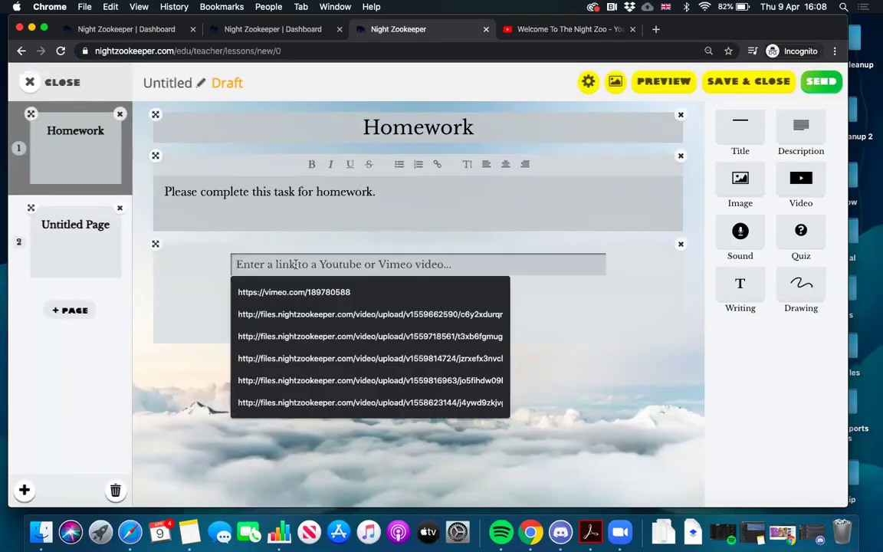
key(cmd+v)
scroll(690, 368, down, 1)
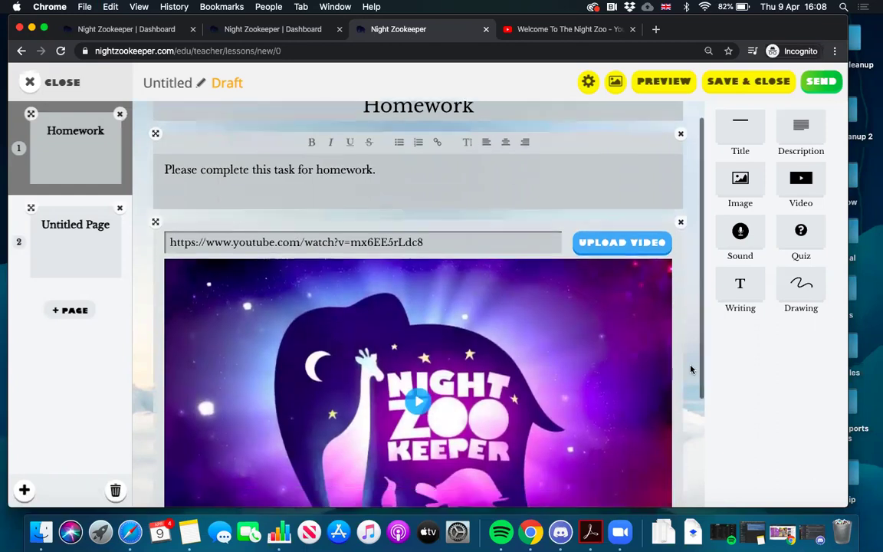
scroll(690, 369, down, 2)
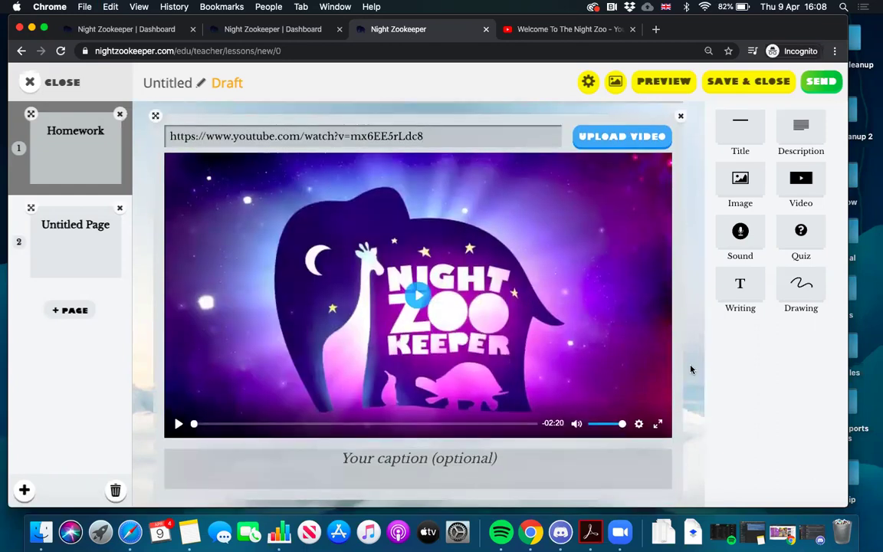
scroll(689, 369, up, 1)
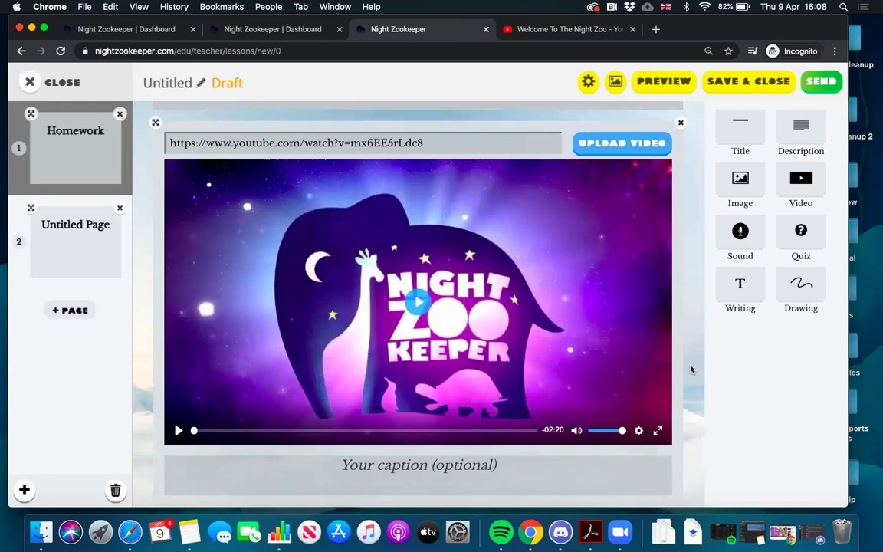
scroll(690, 369, up, 2)
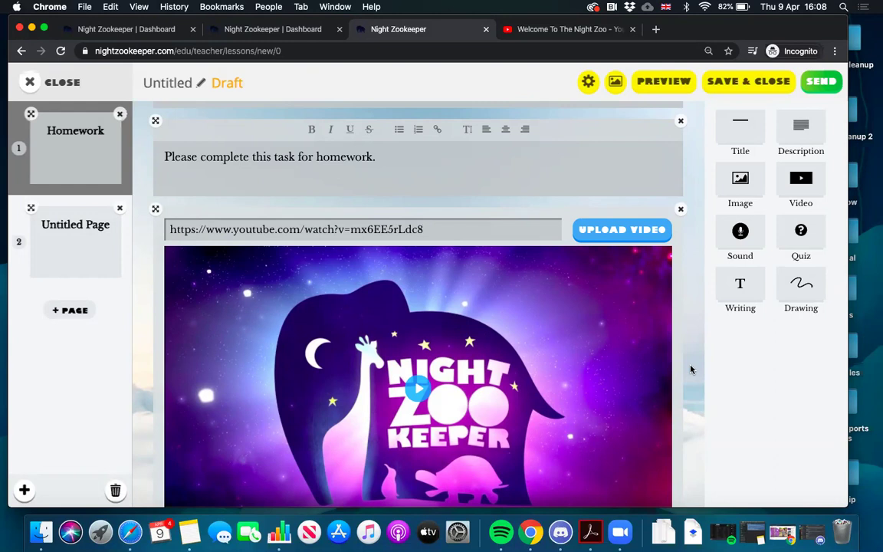
scroll(702, 325, up, 2)
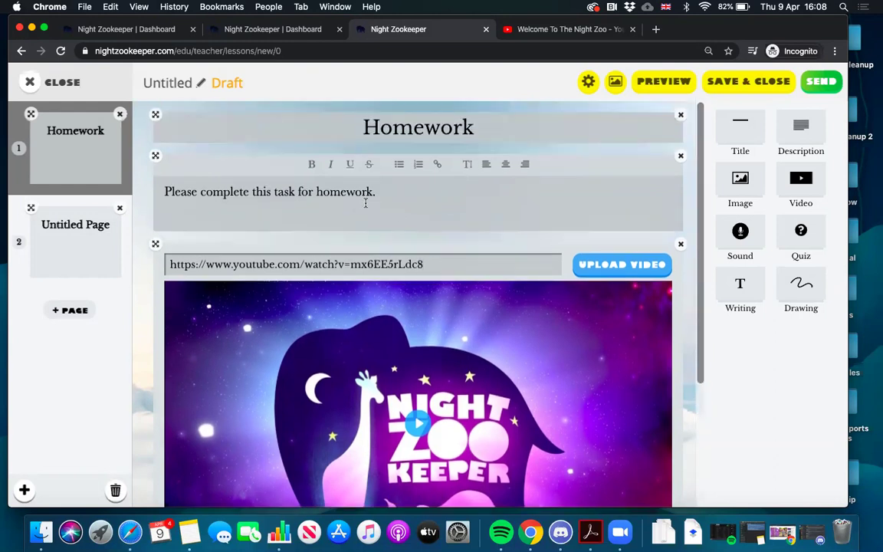
click(653, 89)
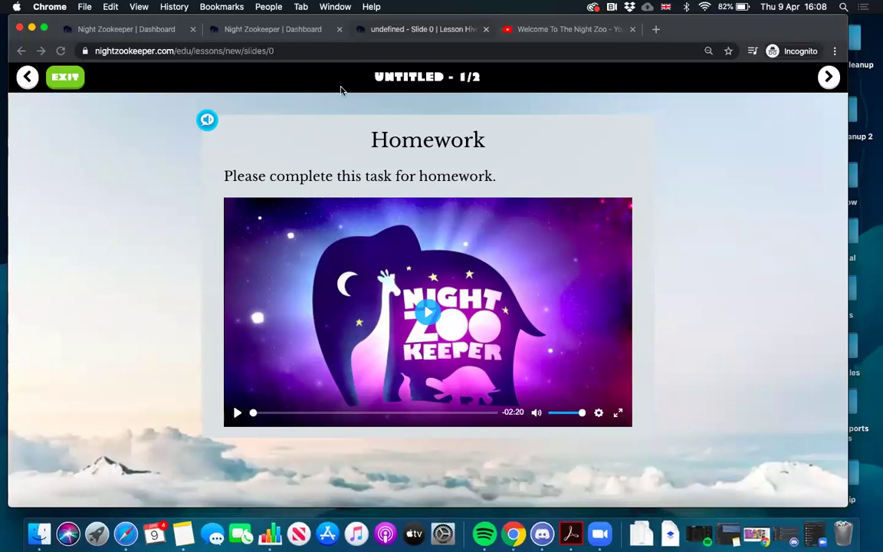
click(65, 77)
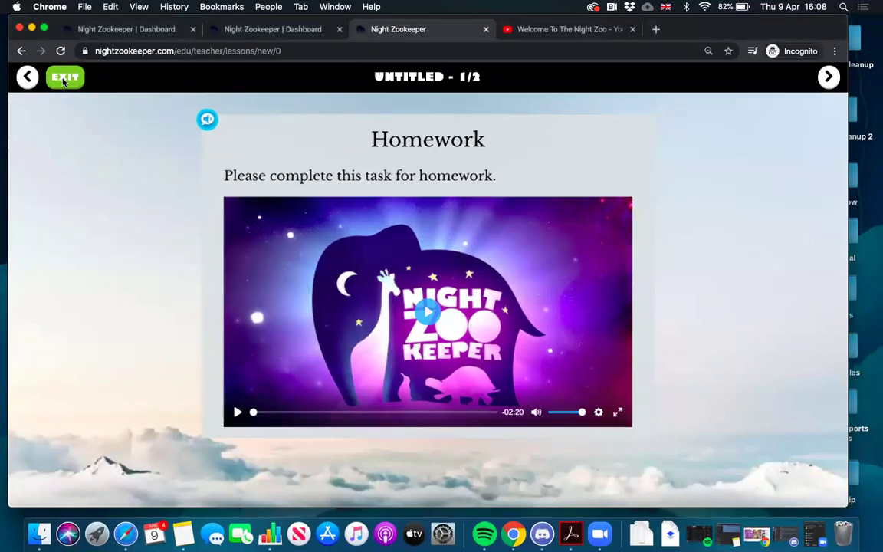
Add a multiple-choice quiz to page 2 asking 'Who is your favorite Night Zookeeper character?'.
click(67, 242)
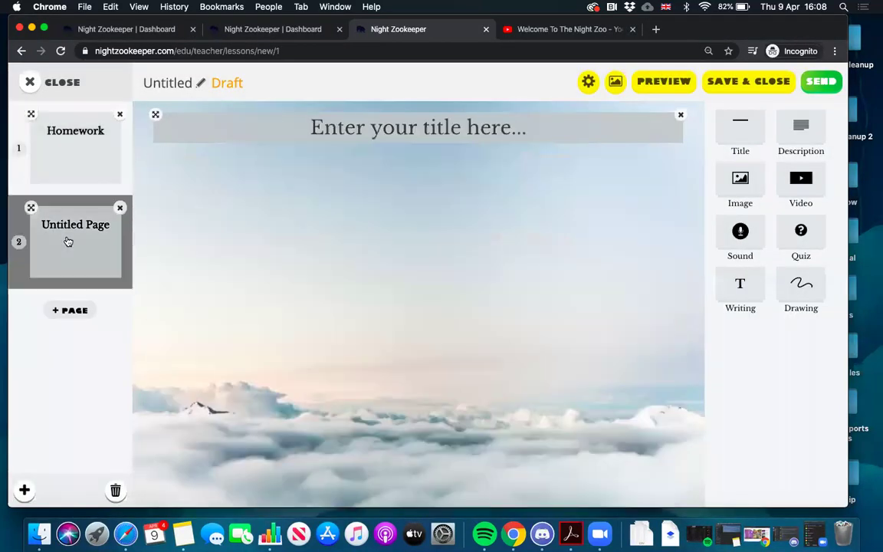
click(797, 236)
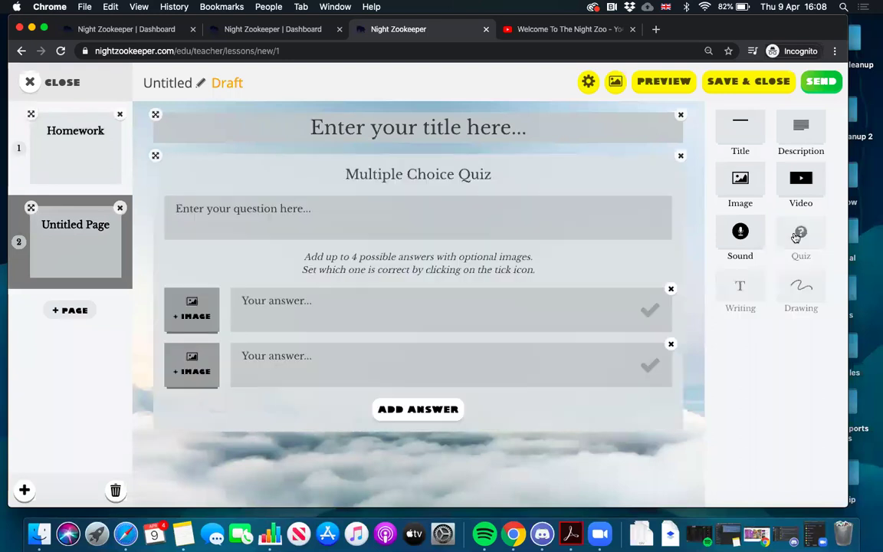
click(252, 207)
text(Who is y)
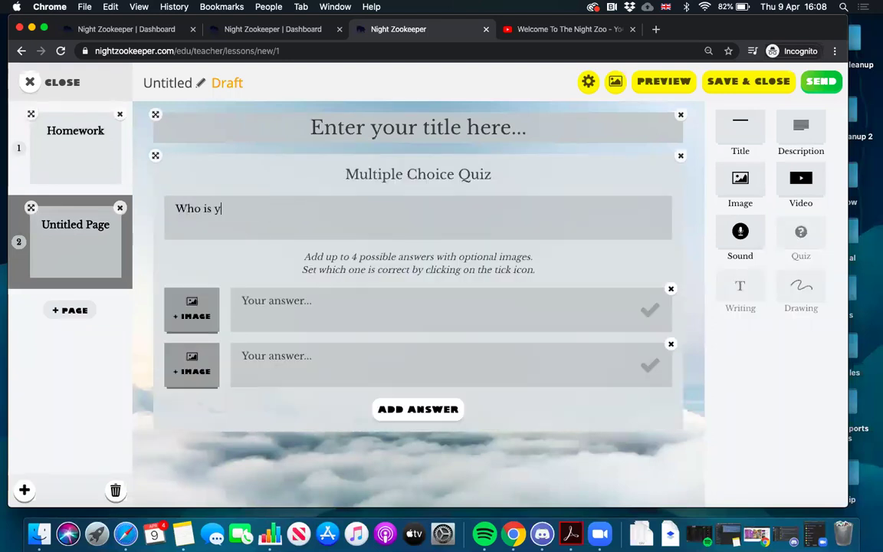
text(our favorite Nigh)
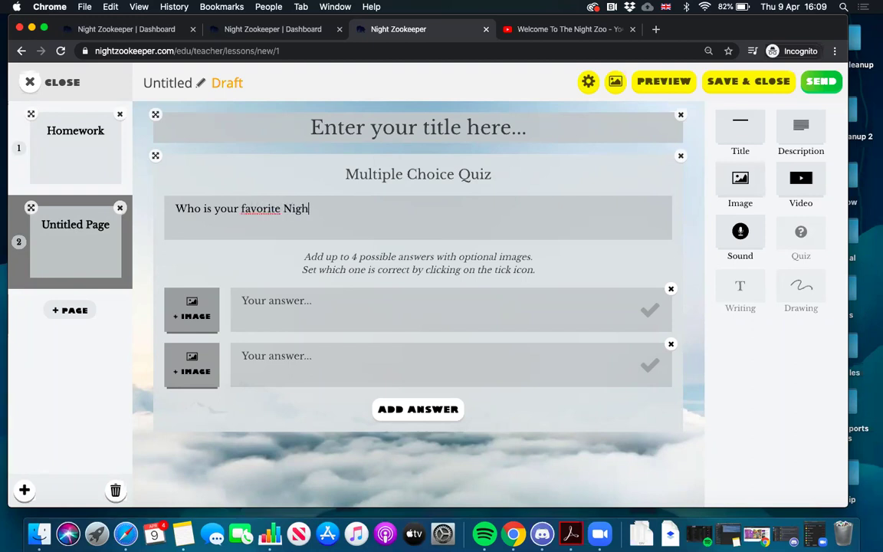
text(t Zookeepe)
text(r charcter)
key(BackSpace)
key(BackSpace)
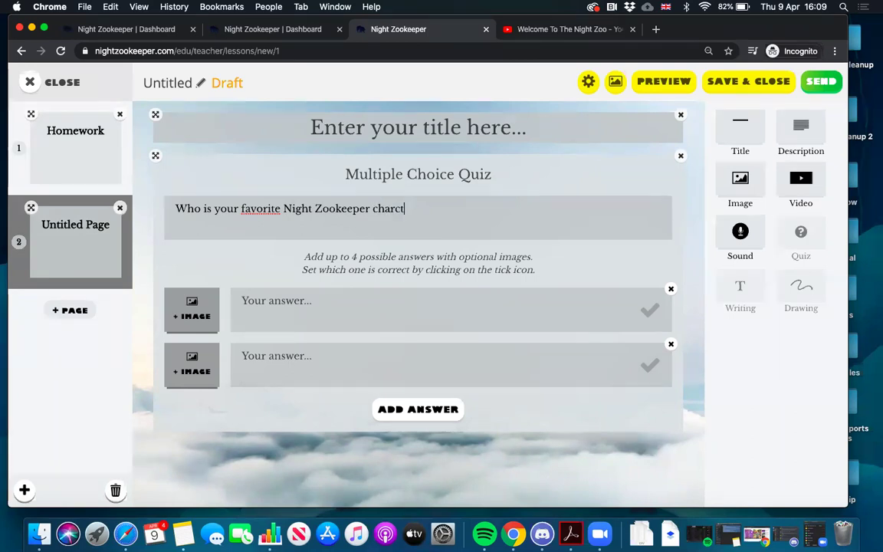
key(BackSpace)
text(acter?)
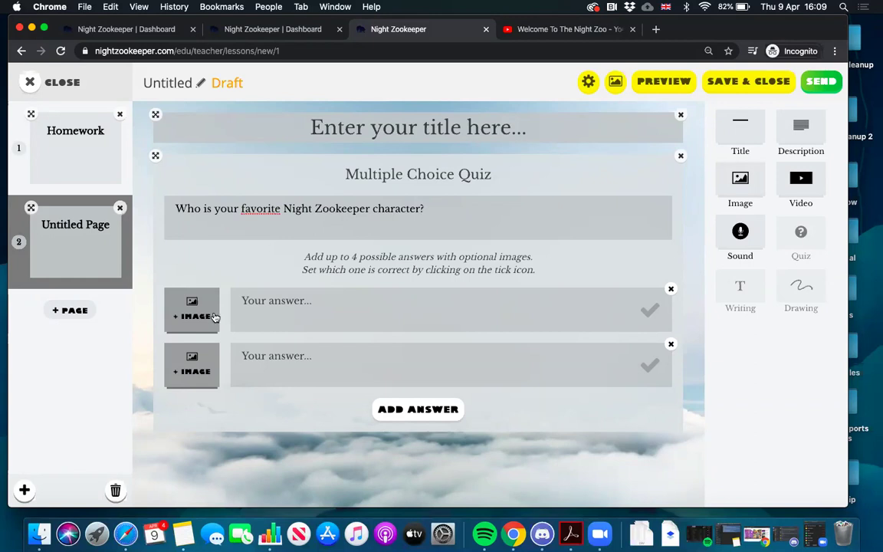
Enter answers Will and Sam, mark Will correct, and title the page 'Quiz'.
click(262, 308)
text(Will)
click(281, 364)
text(Sam)
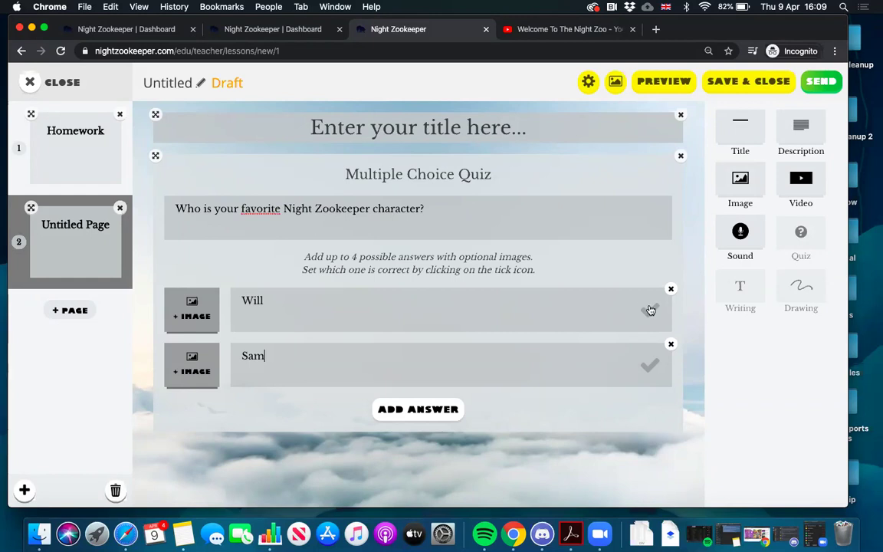
click(650, 309)
text(Quiz)
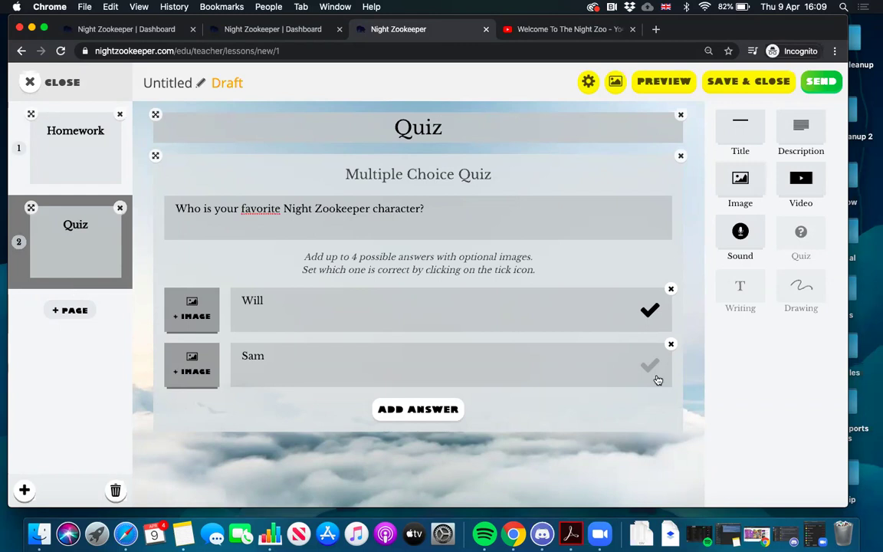
Try adding writing and drawing tasks to the quiz page, dismissing both one-task-per-page warnings.
click(743, 296)
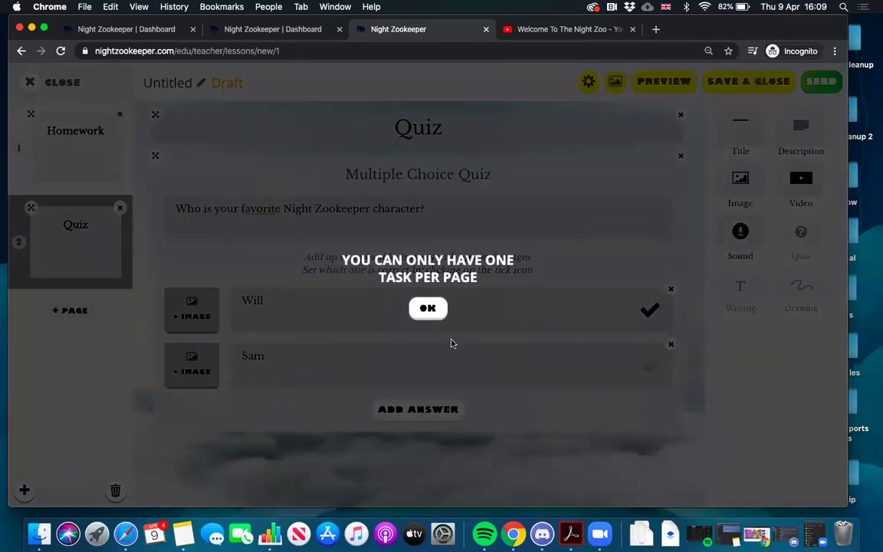
click(427, 309)
click(802, 290)
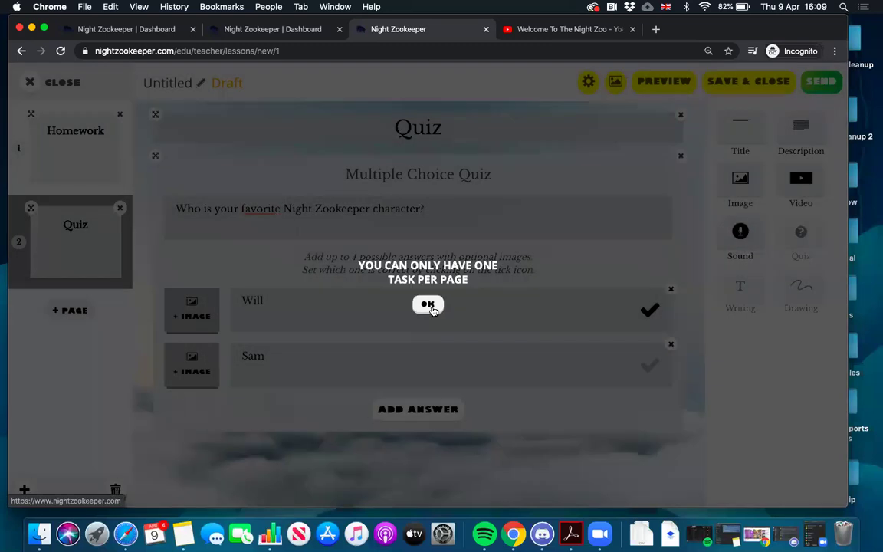
click(427, 305)
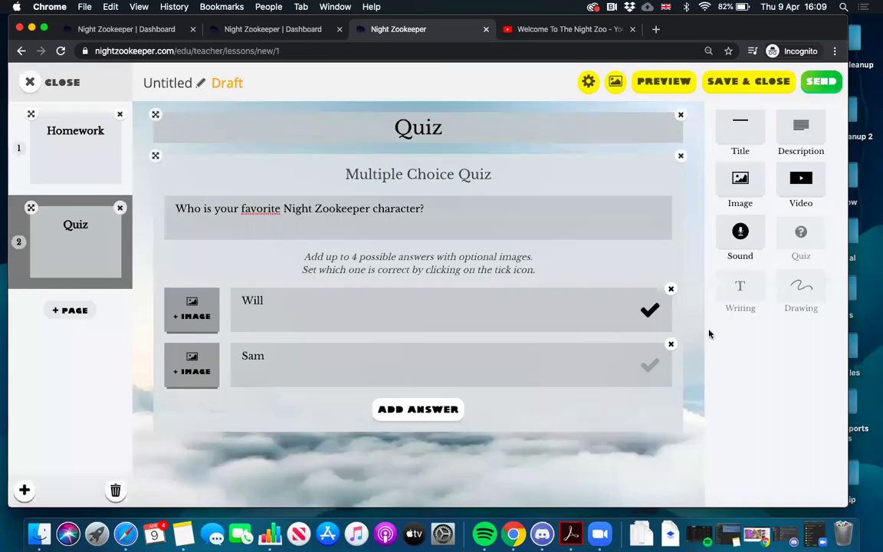
Add a third page with a long-form Report task: 'Write a report on Night Zookeeper Will.'.
click(69, 310)
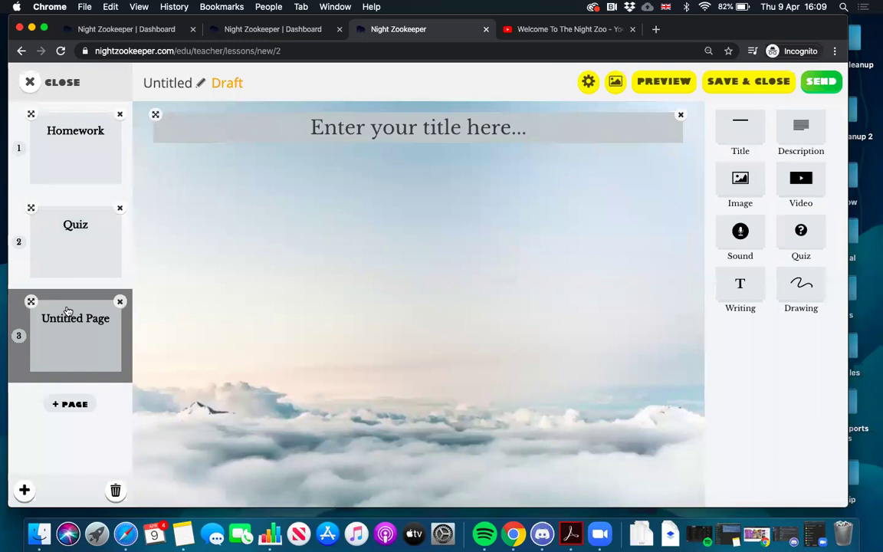
click(740, 288)
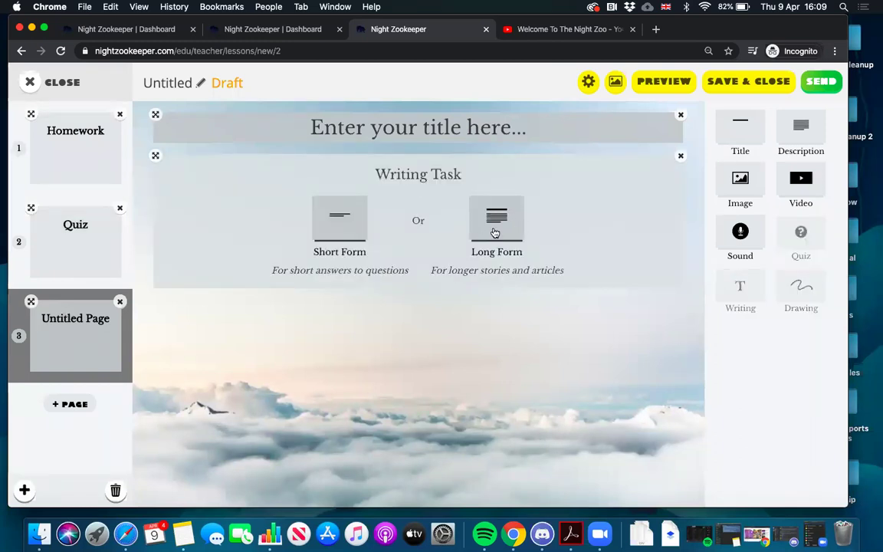
click(494, 230)
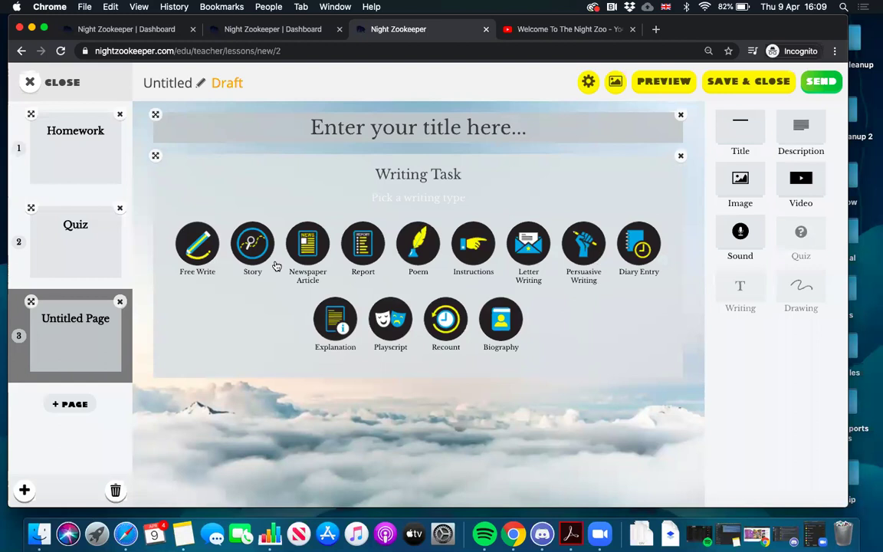
click(358, 246)
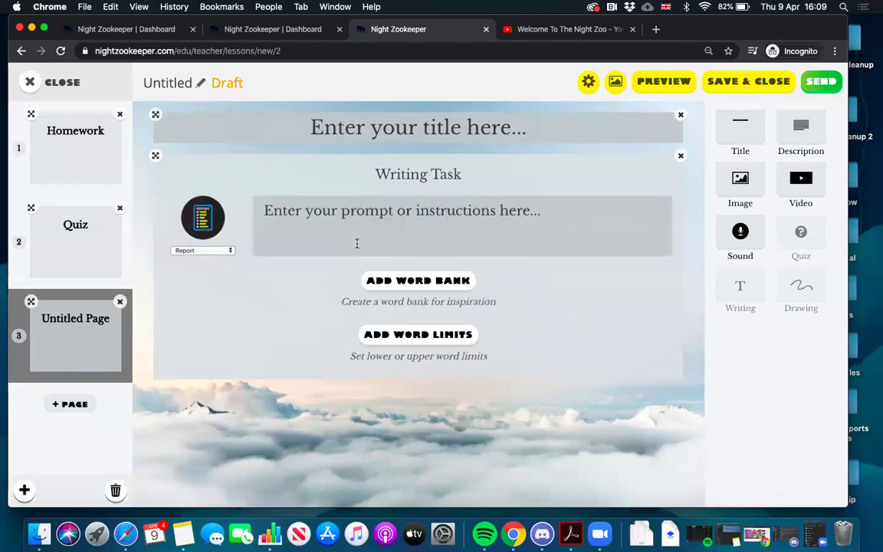
click(337, 224)
text(W)
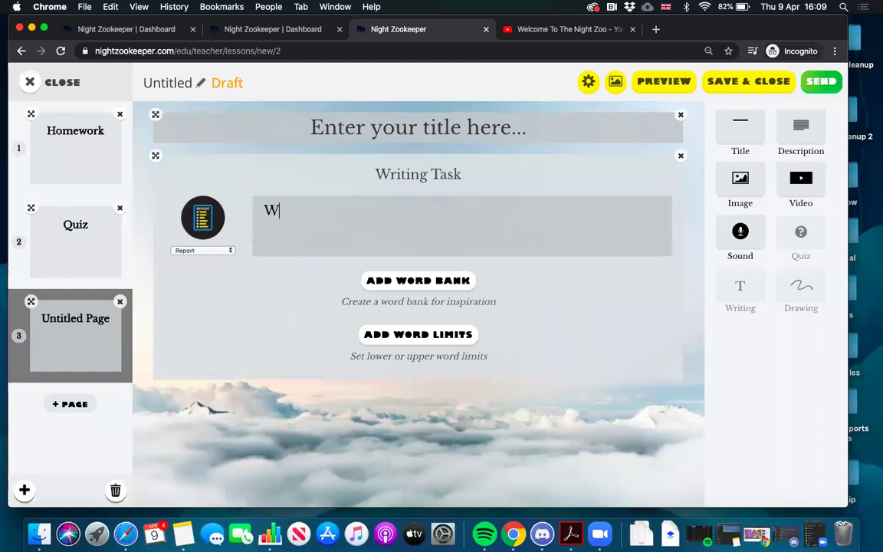
text(rite a report)
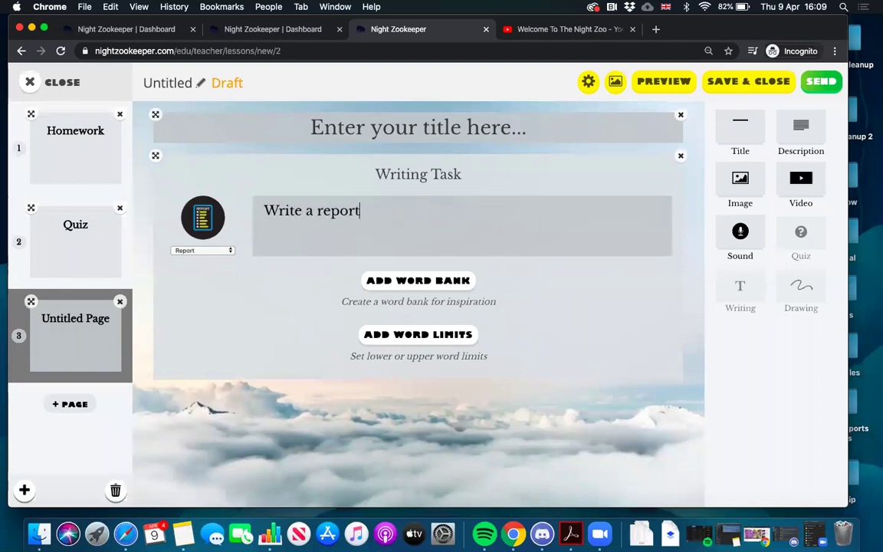
text( on Night )
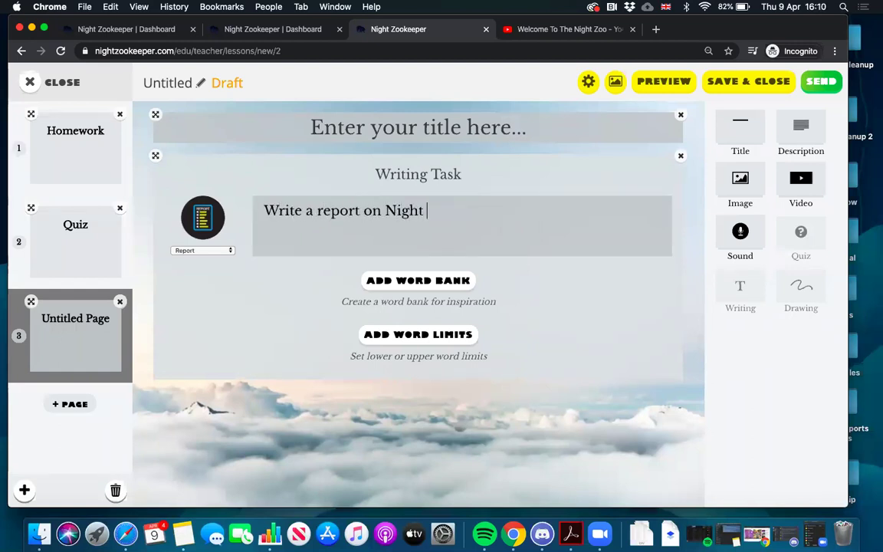
text(Zookeeper W)
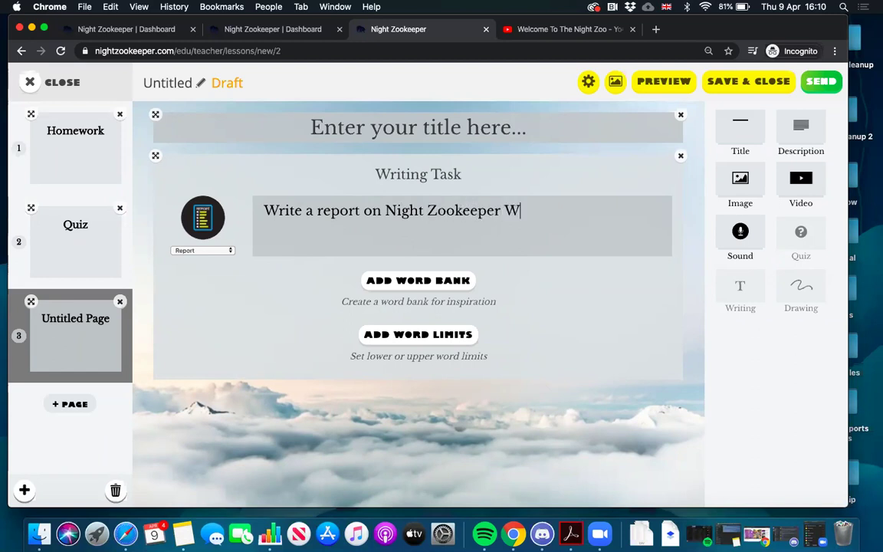
text(ill.)
Give the report task a word bank of Magical and Awesome, then preview the lesson.
click(402, 281)
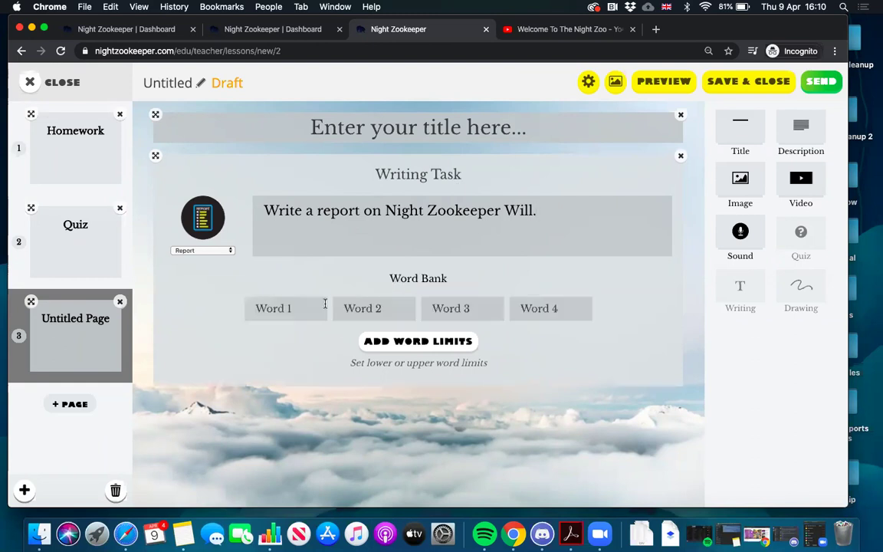
click(276, 312)
text(Magical)
click(354, 300)
text(Awesome)
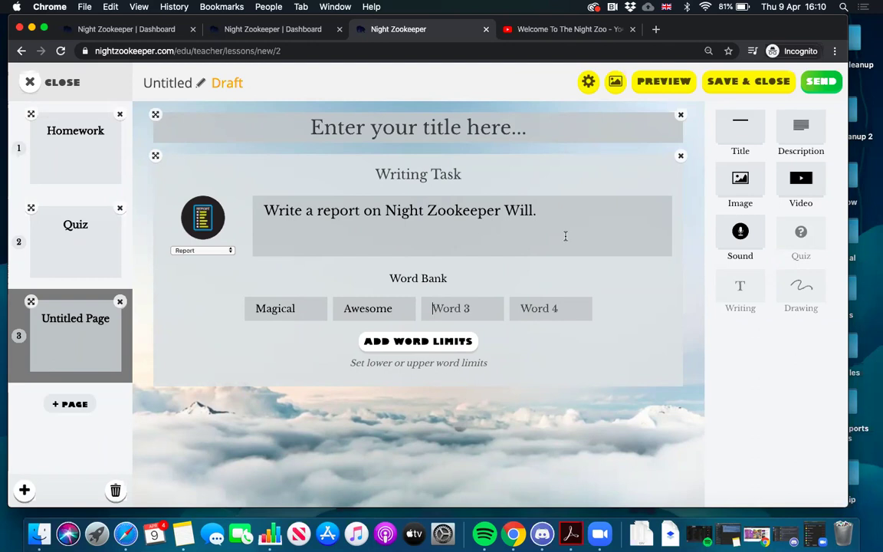
click(664, 82)
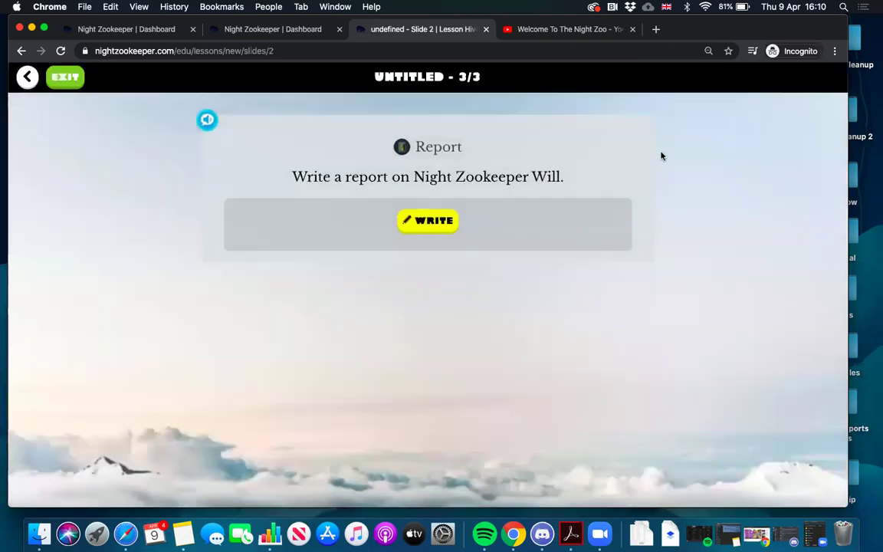
Open the report writing page in the preview, go back, and exit to the editor.
click(422, 220)
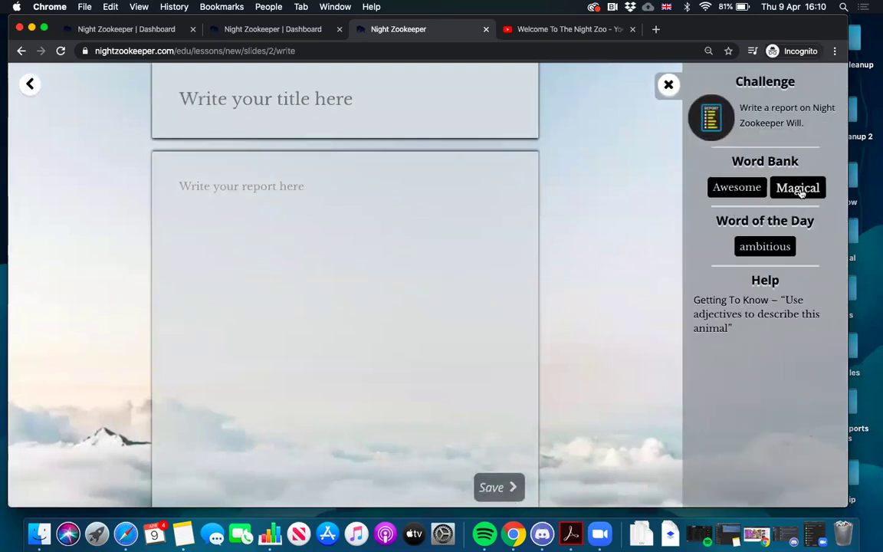
click(29, 86)
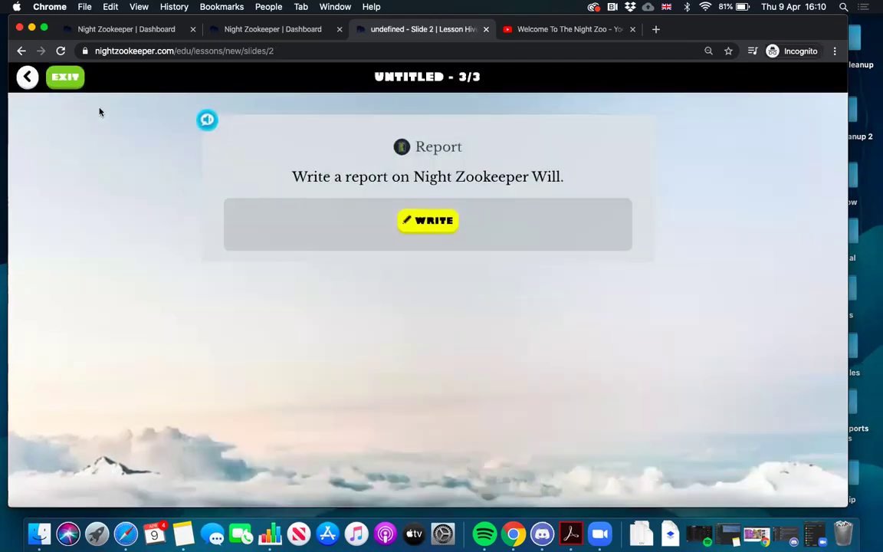
click(65, 77)
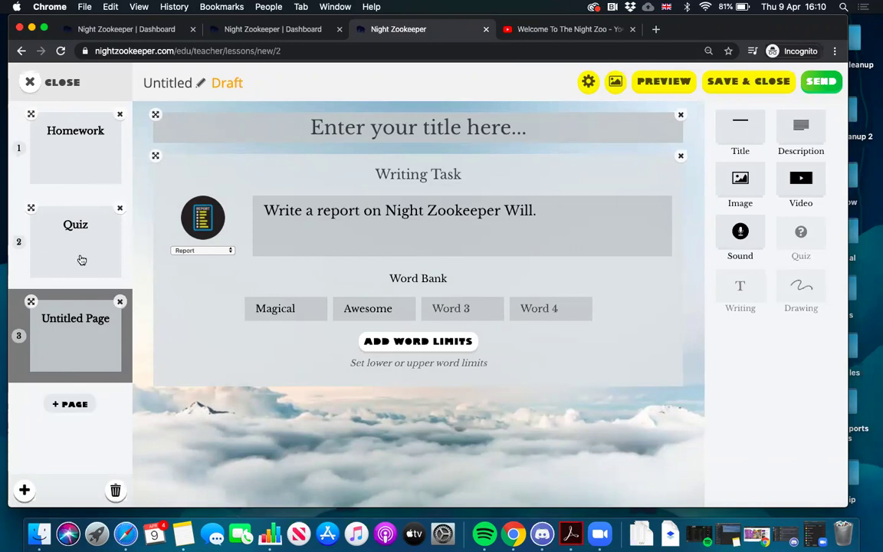
Delete the untitled third page, the Quiz page and the Homework page's video.
click(119, 301)
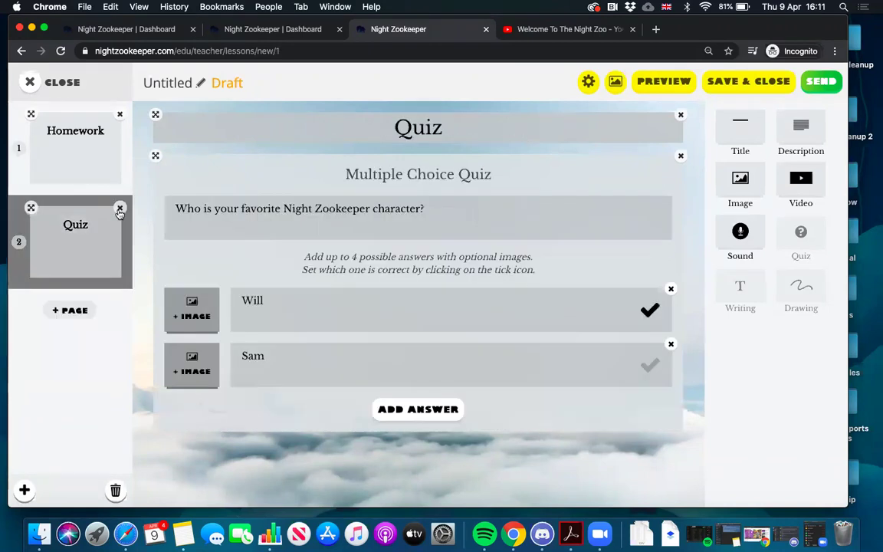
click(119, 208)
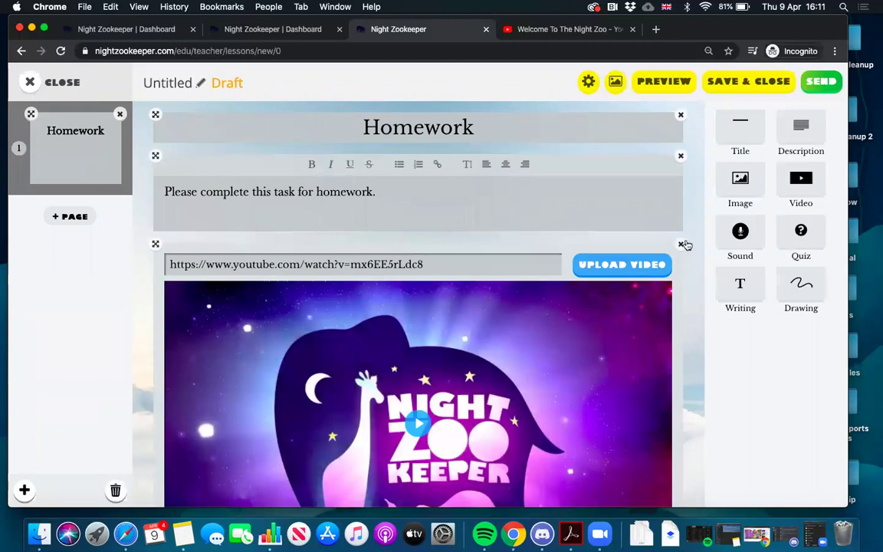
click(680, 244)
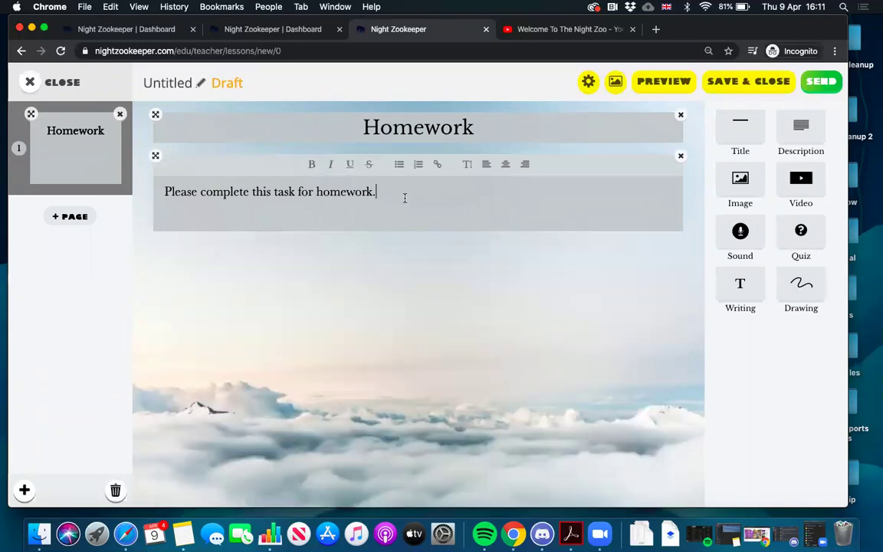
Title the lesson 'Message 9th April' with the description 'A message to students'.
click(198, 82)
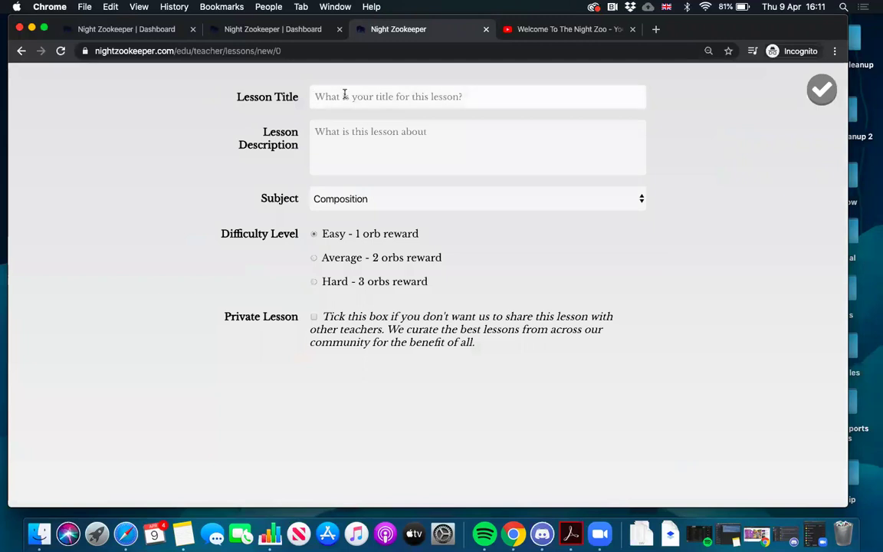
text(Message )
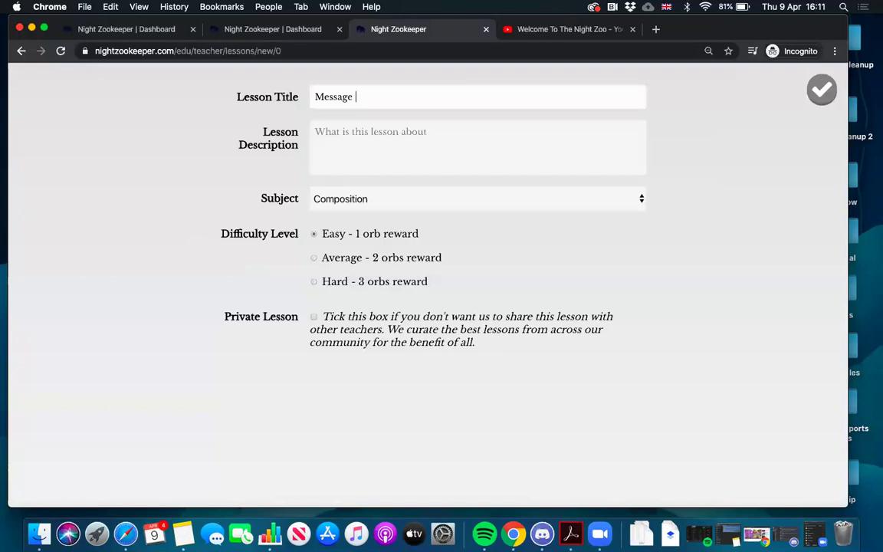
text(9th )
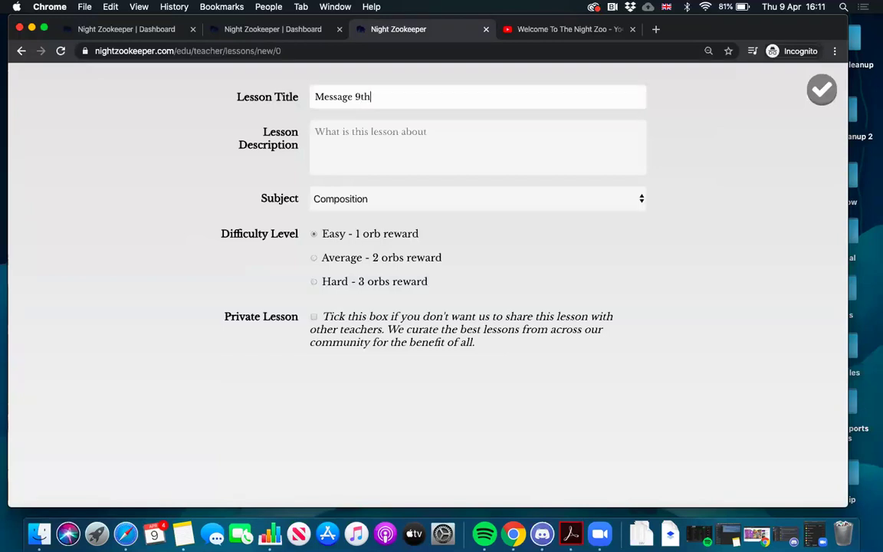
text(April)
click(359, 152)
text(A )
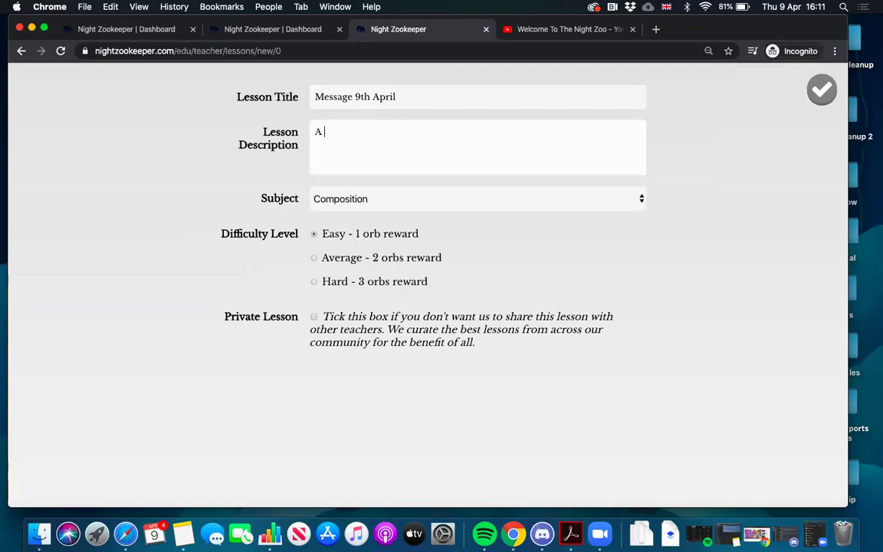
text(message to stud)
key(BackSpace)
text(udents)
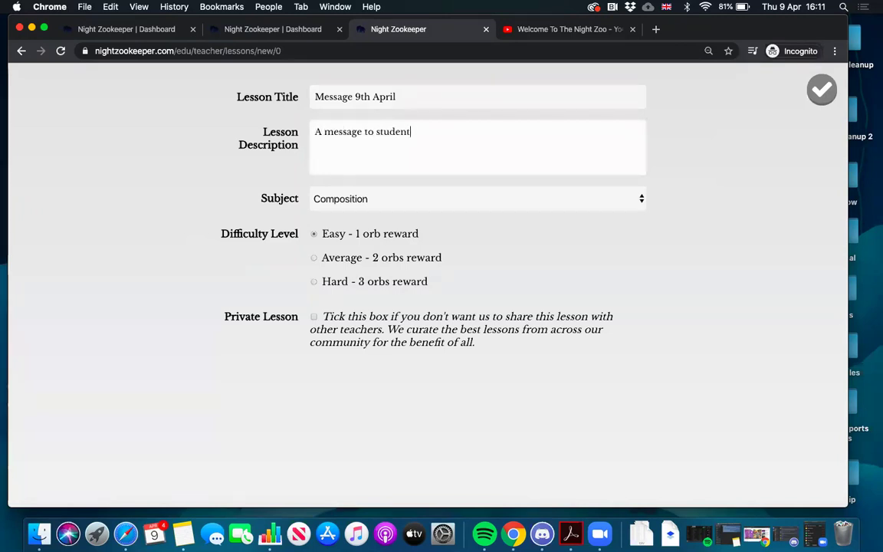
click(822, 92)
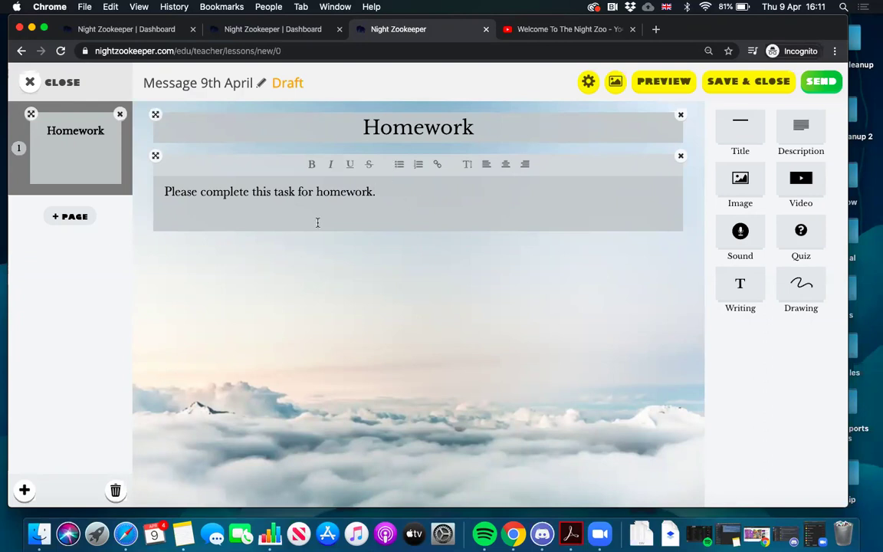
Add a homework line: 'Make a magical animal out of recycled materials.'.
key(Return)
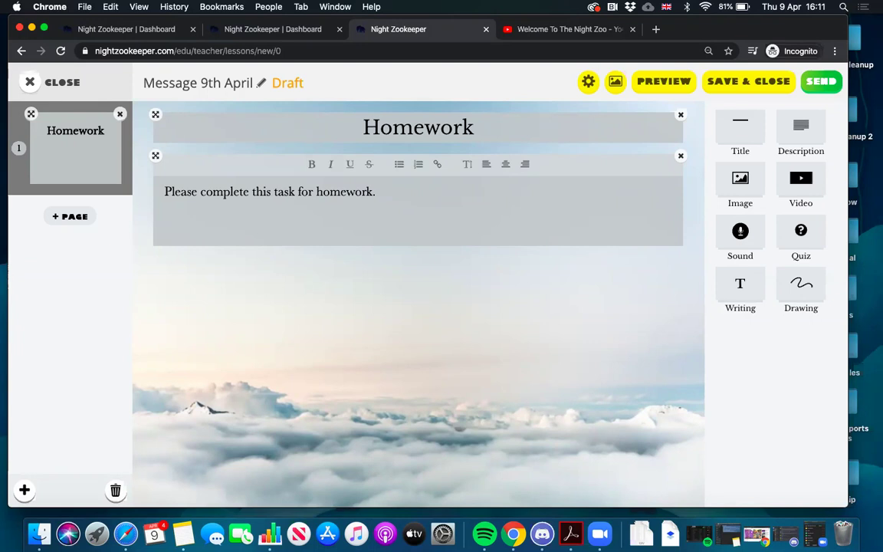
text(Make an)
key(BackSpace)
text(ma)
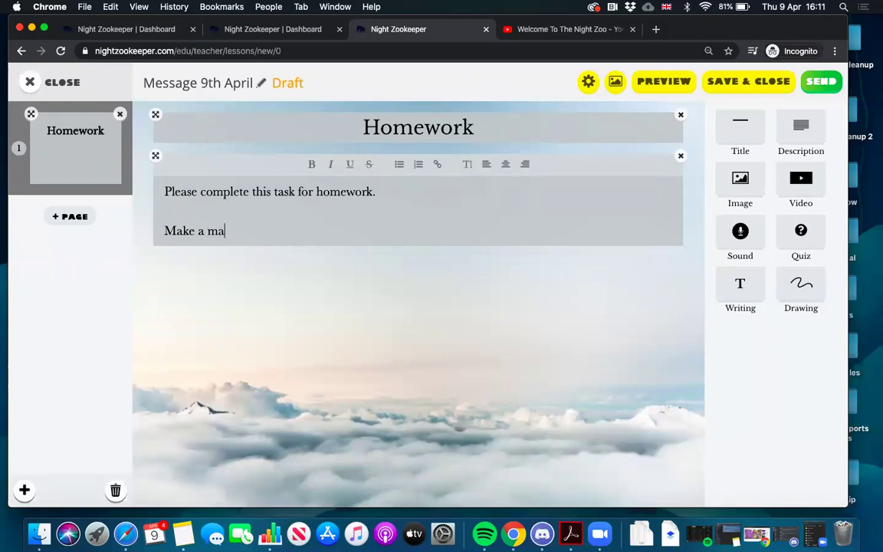
text(gical animal )
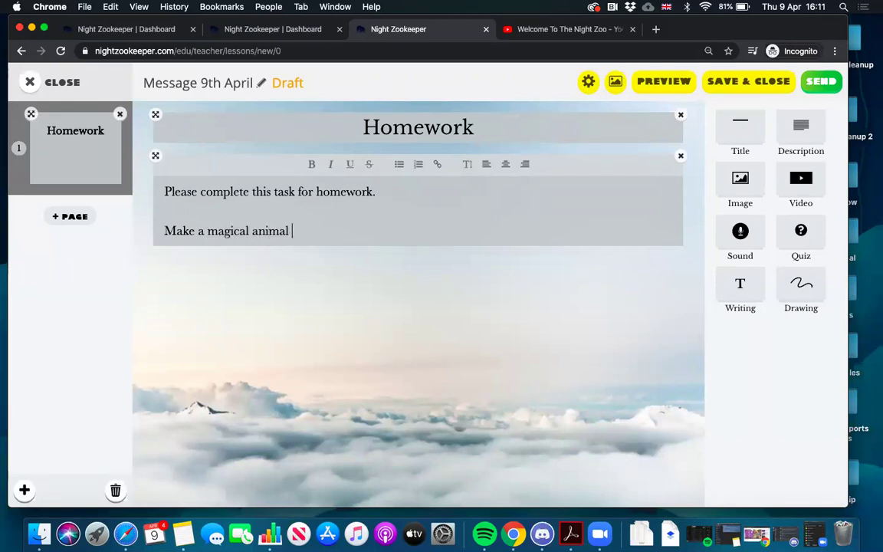
text(out of recycled materials.)
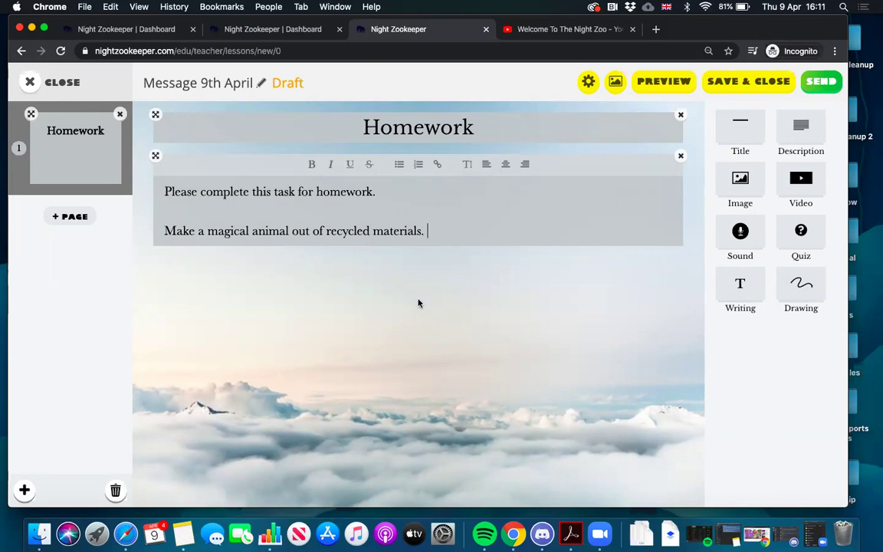
Try sending, dismiss the missing-task warning, and save the lesson as a draft.
click(821, 82)
click(426, 317)
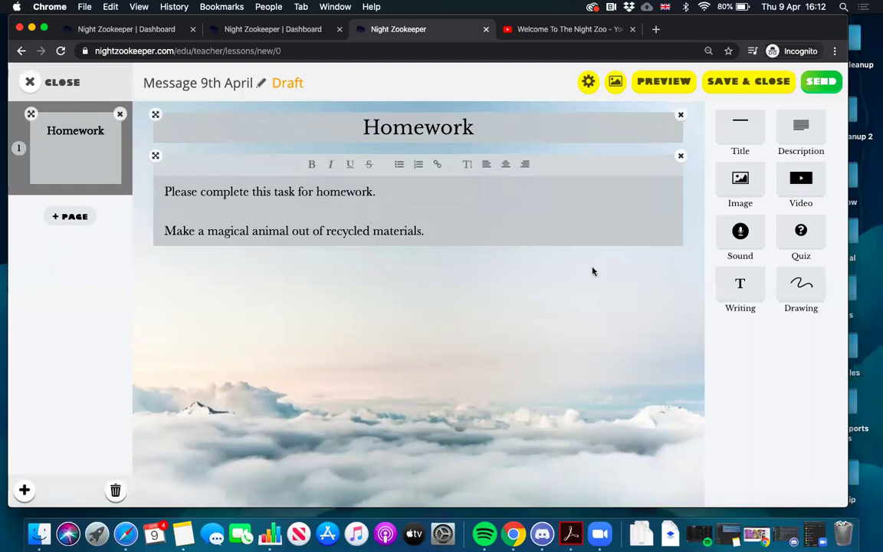
click(744, 91)
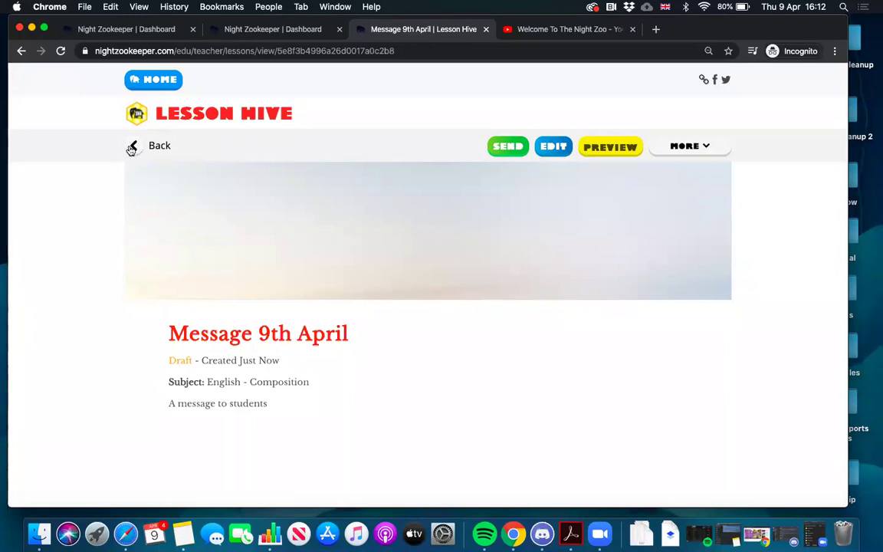
Download Matter: Solids, Liquids and Gases results as lesson-results (5).xlsx and open it.
click(250, 32)
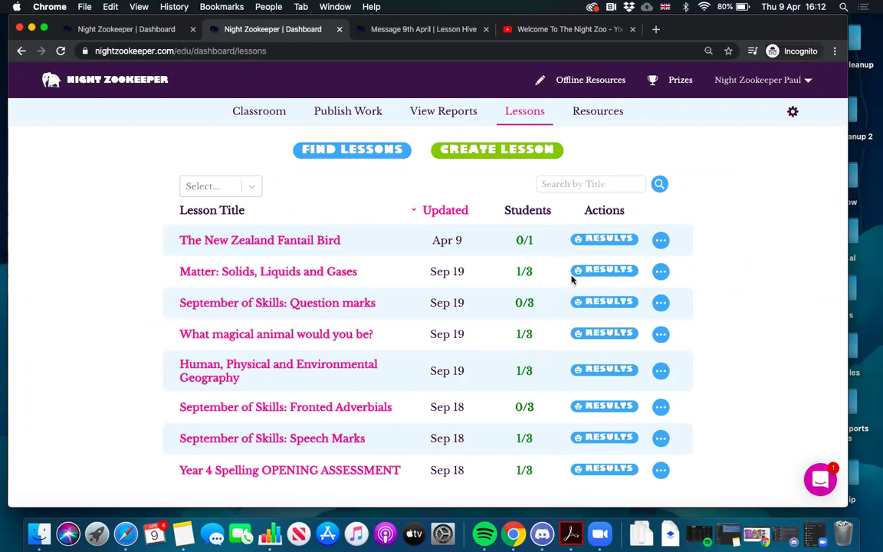
click(601, 272)
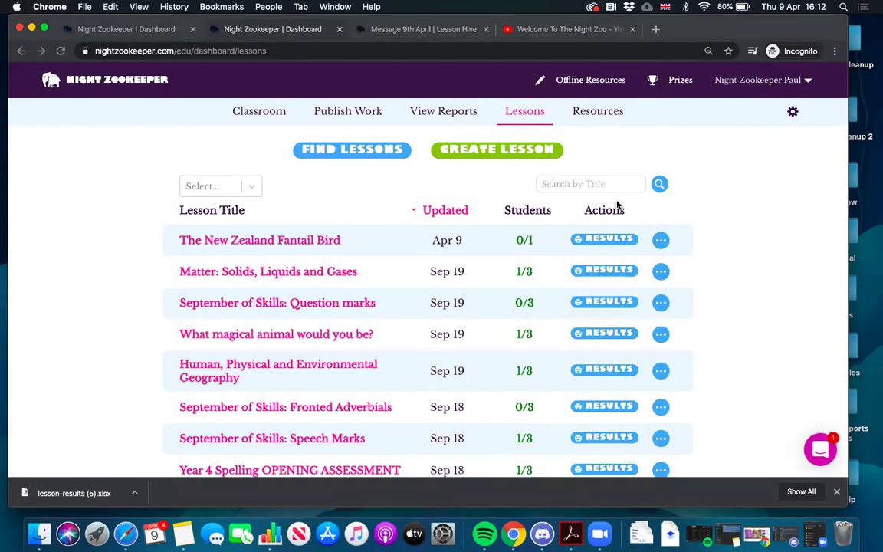
click(75, 497)
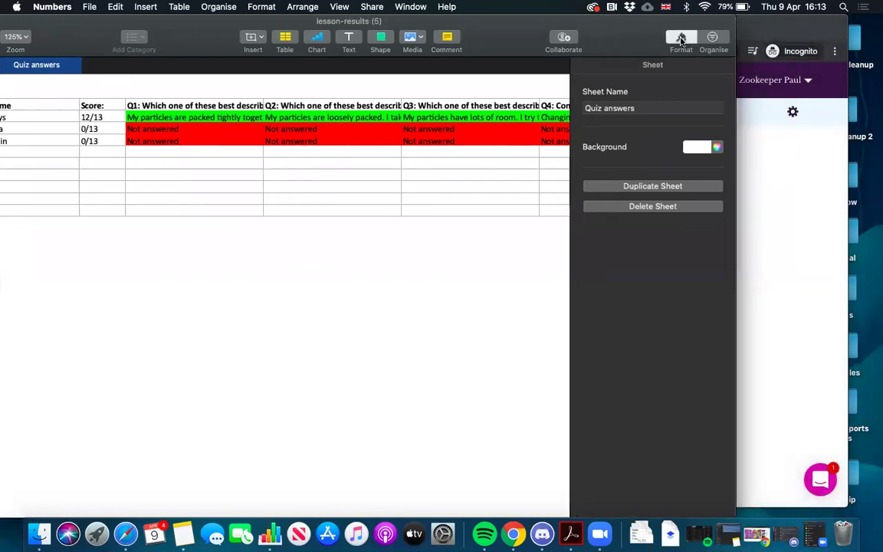
click(680, 36)
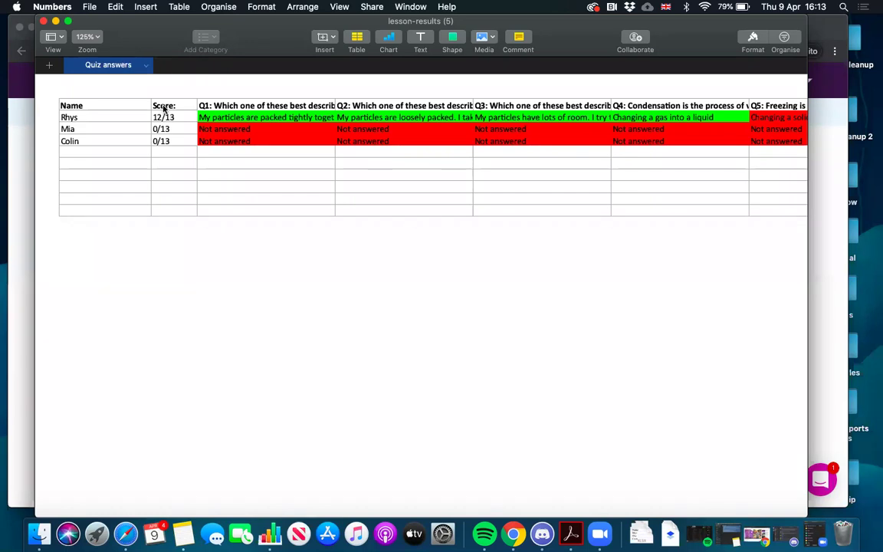
scroll(333, 204, right, 2)
scroll(333, 204, right, 10)
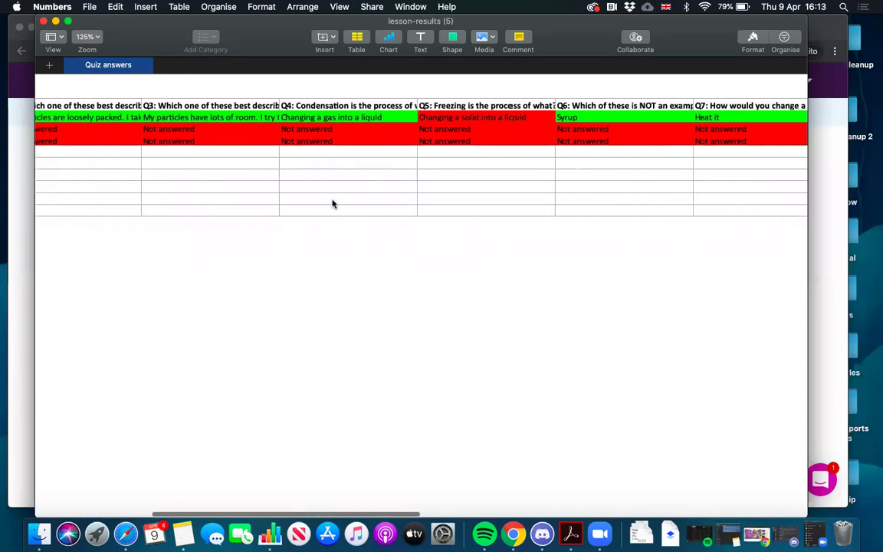
scroll(333, 204, right, 15)
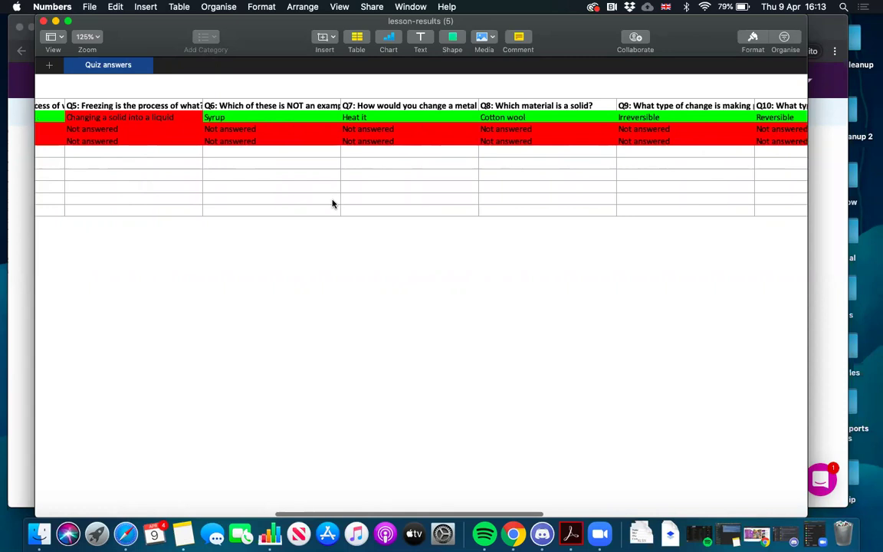
scroll(333, 204, right, 12)
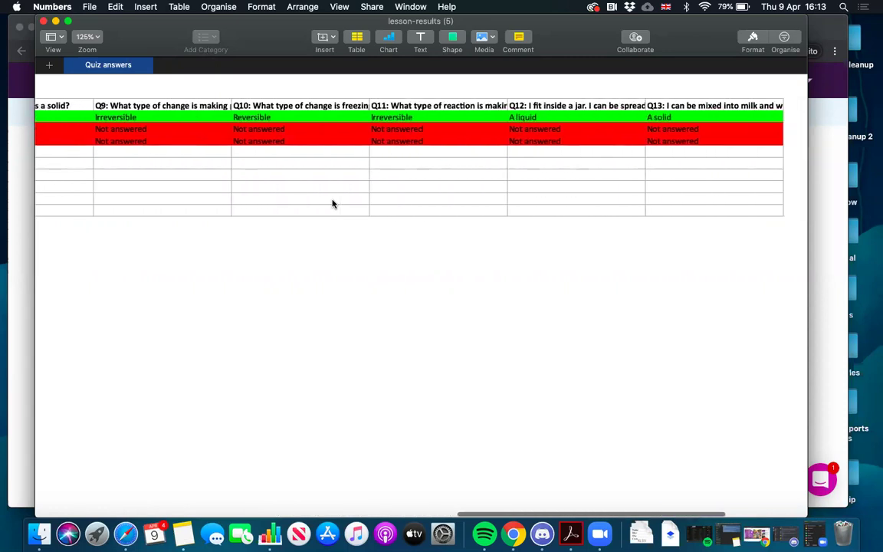
scroll(332, 204, left, 20)
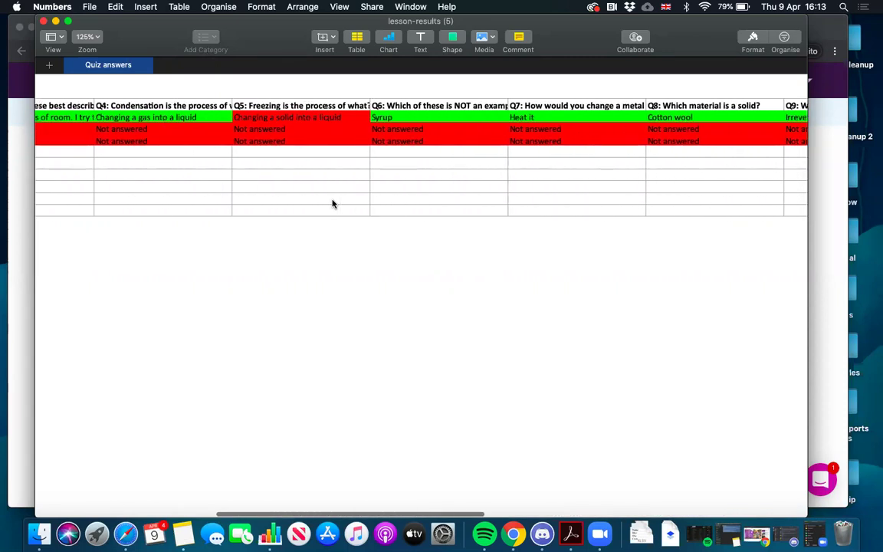
scroll(332, 204, left, 6)
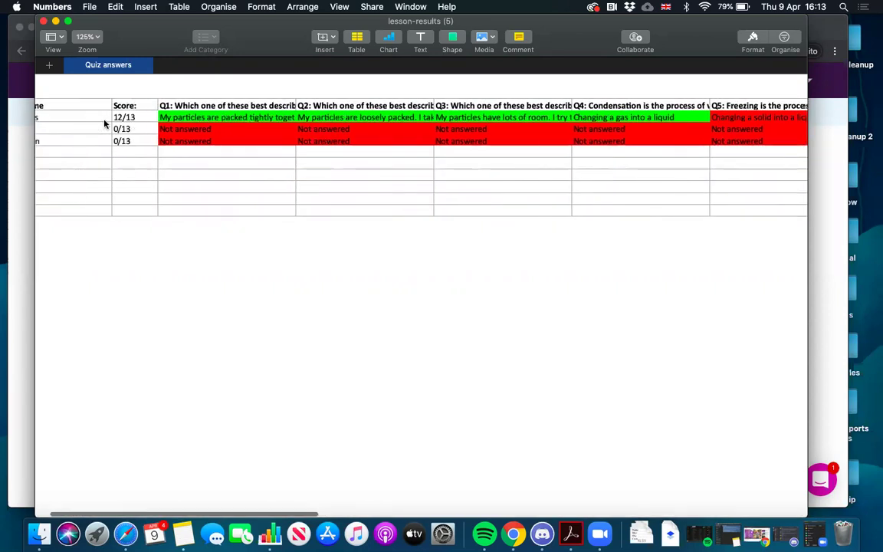
click(55, 21)
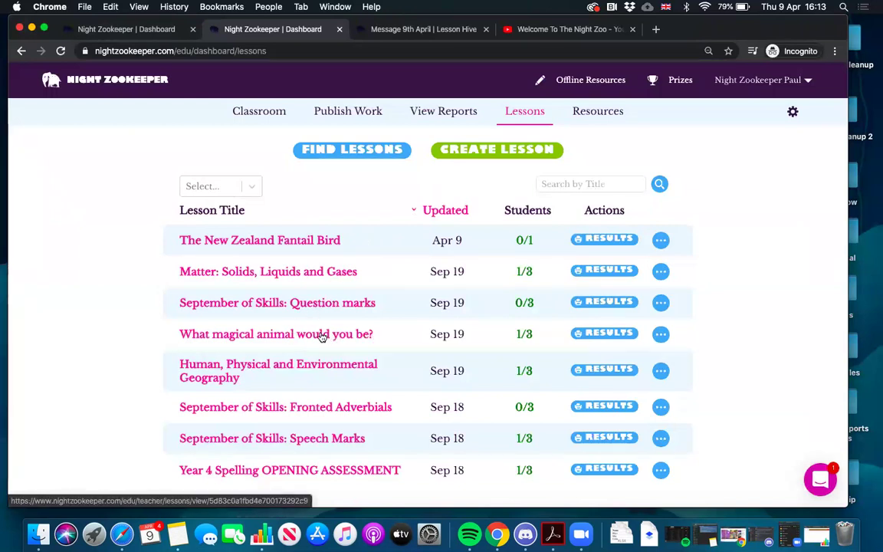
Open the What Magical Animal Would You Be? lesson and review the completed student's work.
click(297, 338)
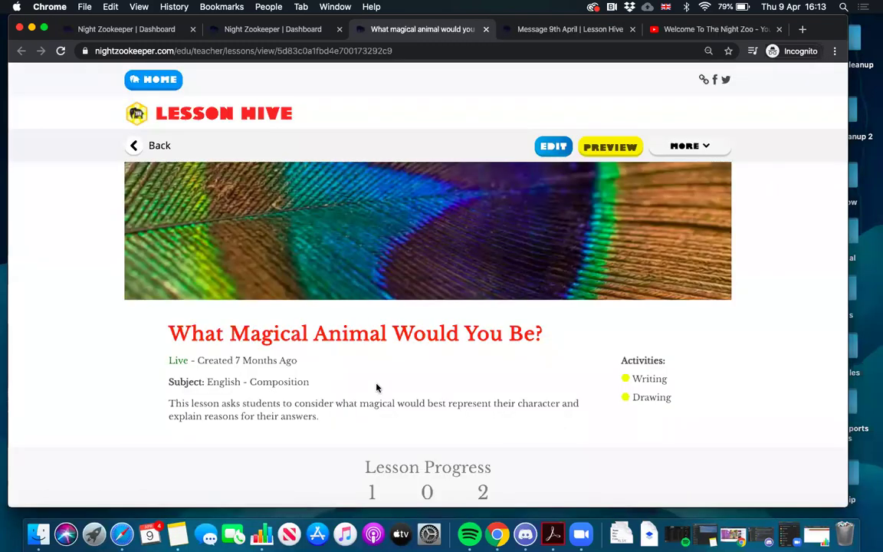
scroll(391, 387, down, 5)
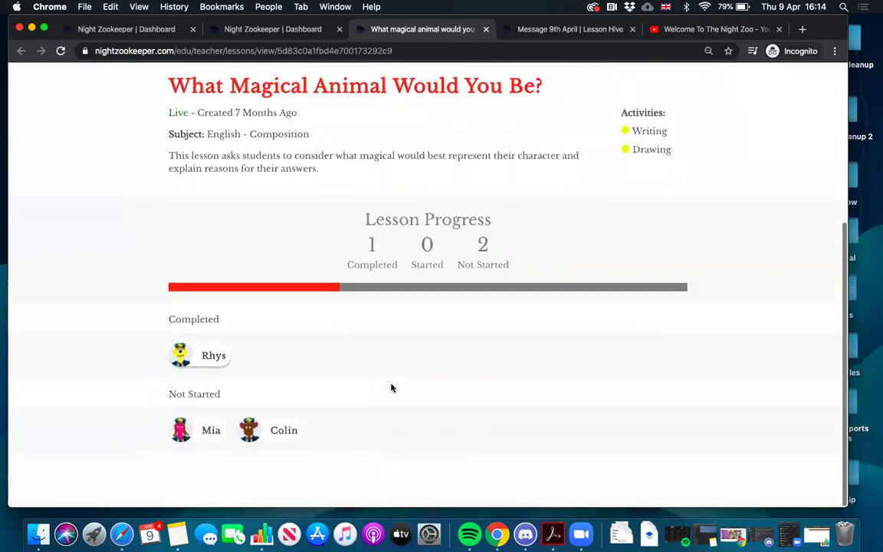
click(196, 360)
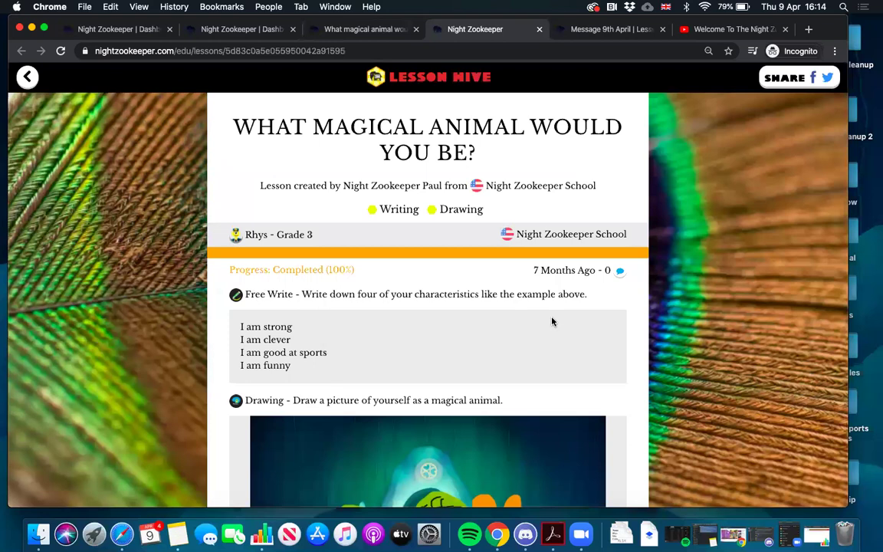
scroll(553, 322, down, 3)
scroll(552, 321, down, 4)
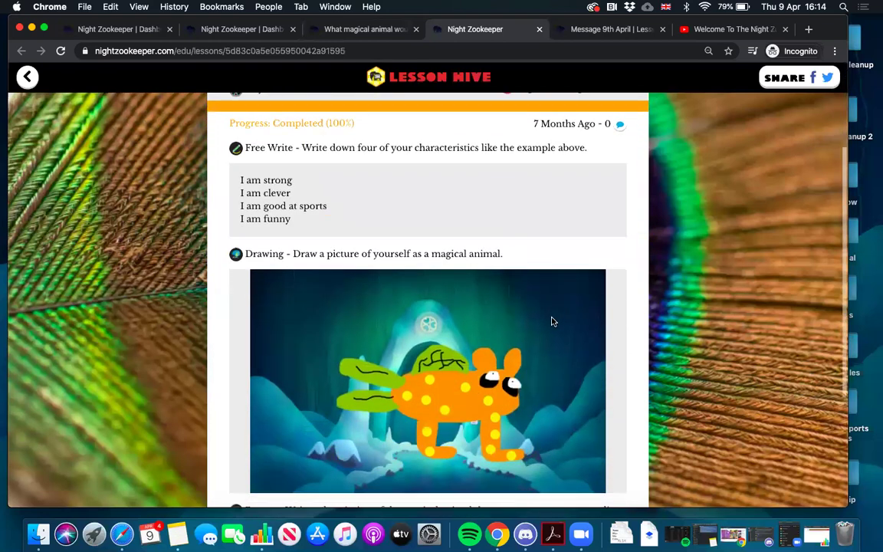
scroll(551, 321, down, 2)
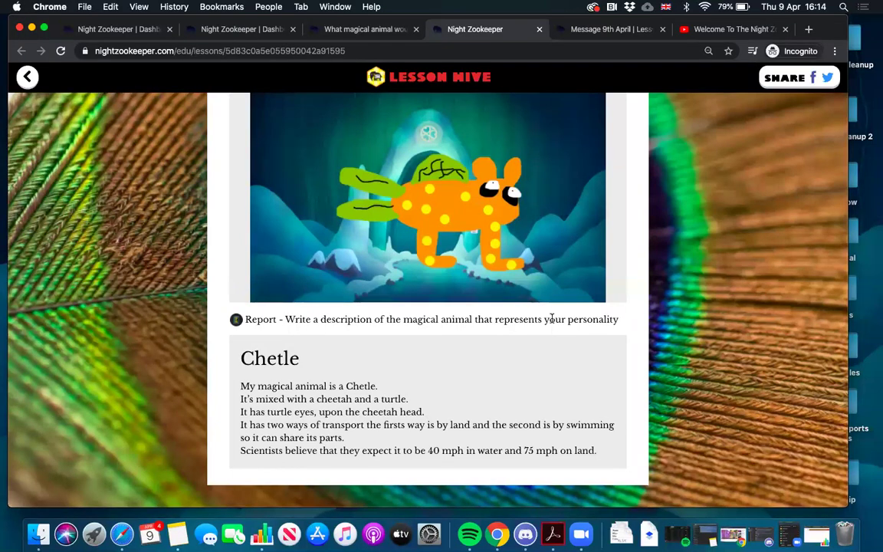
scroll(552, 319, up, 7)
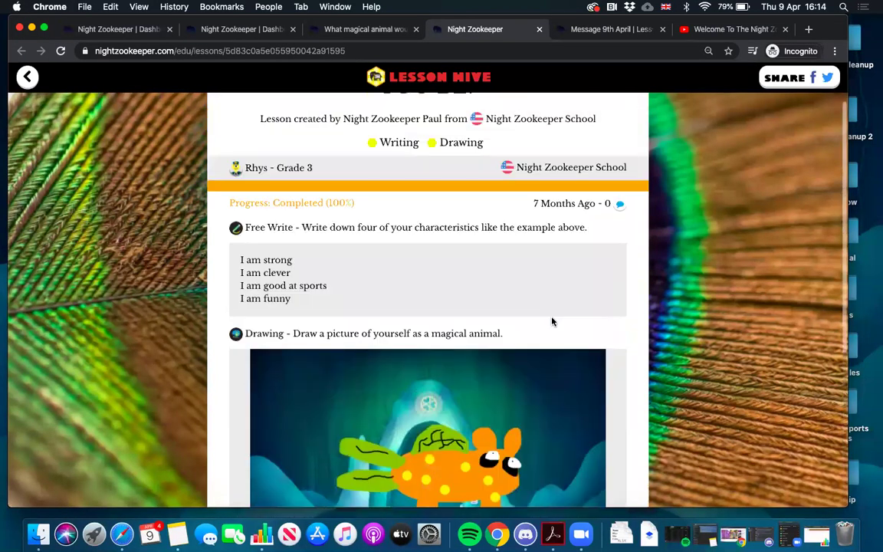
scroll(552, 321, up, 2)
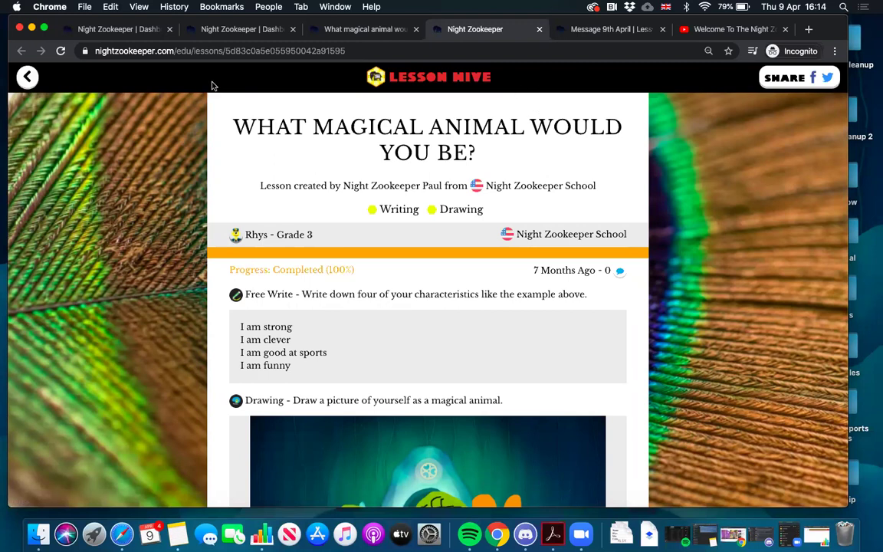
Return to the teacher's lesson progress page, then switch to the dashboard.
drag(417, 38, 422, 73)
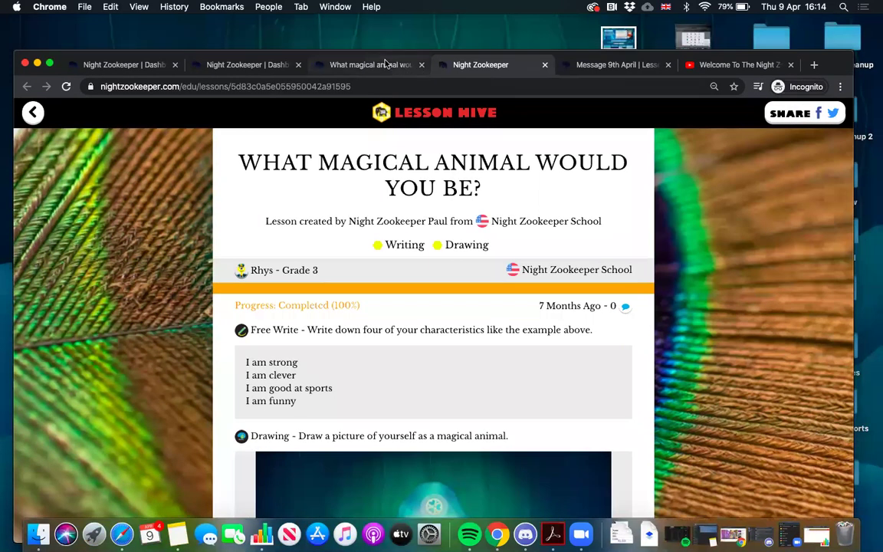
click(379, 66)
scroll(396, 295, up, 5)
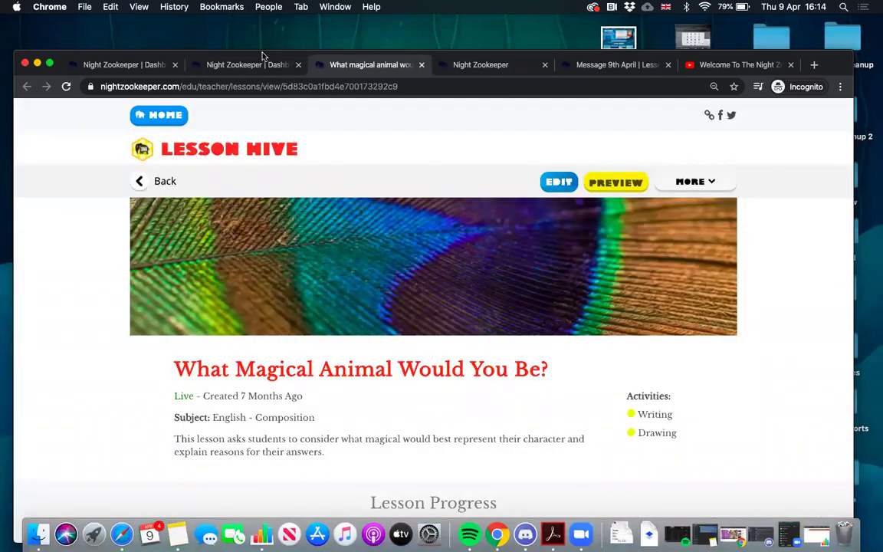
drag(239, 54, 235, 18)
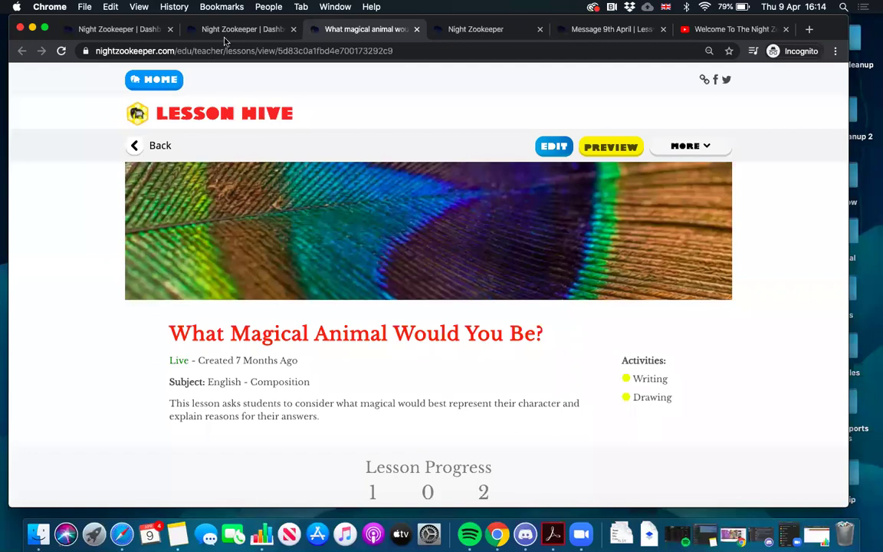
click(229, 29)
Open the class blog from the Classroom overview and list its five lessons.
click(253, 114)
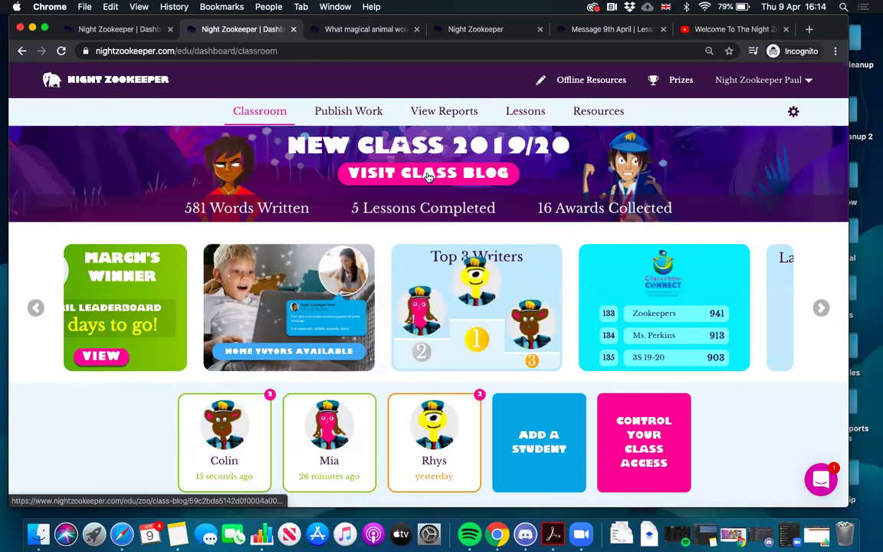
click(427, 176)
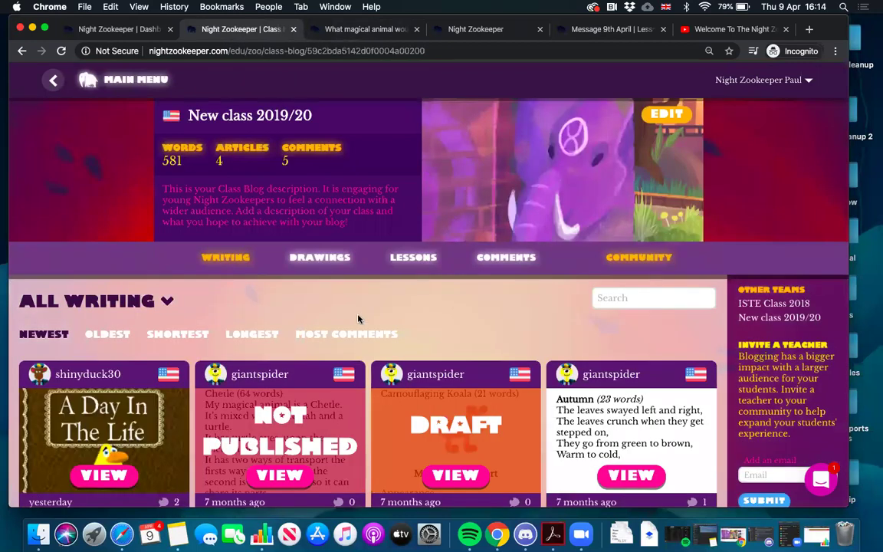
scroll(358, 318, down, 5)
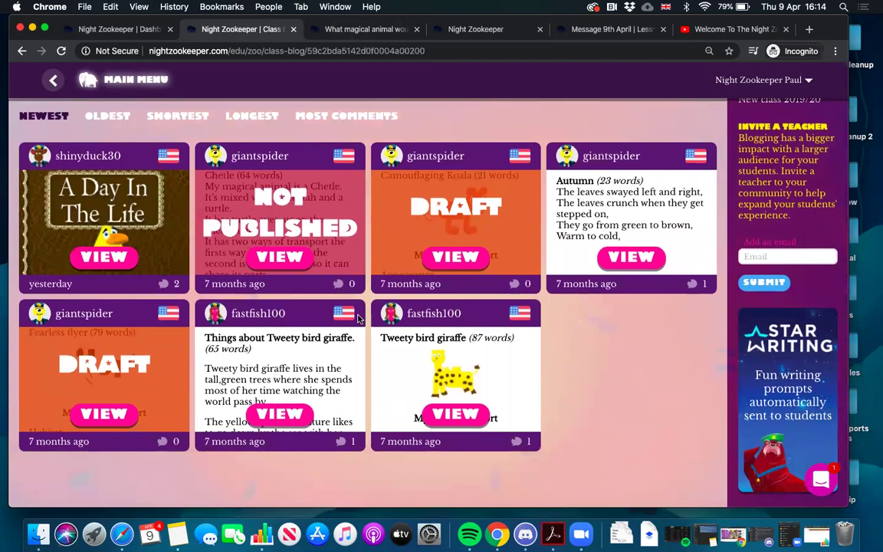
scroll(357, 318, up, 5)
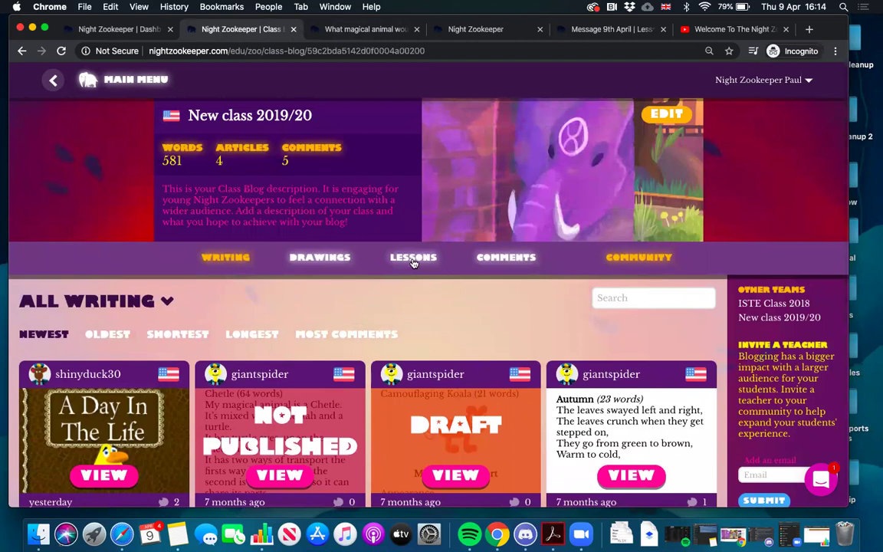
click(412, 261)
scroll(387, 320, down, 5)
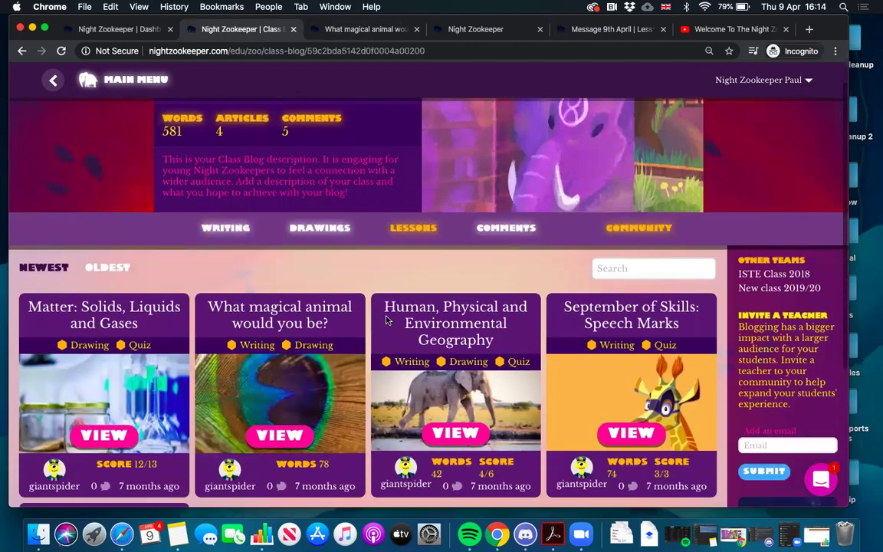
scroll(258, 269, down, 1)
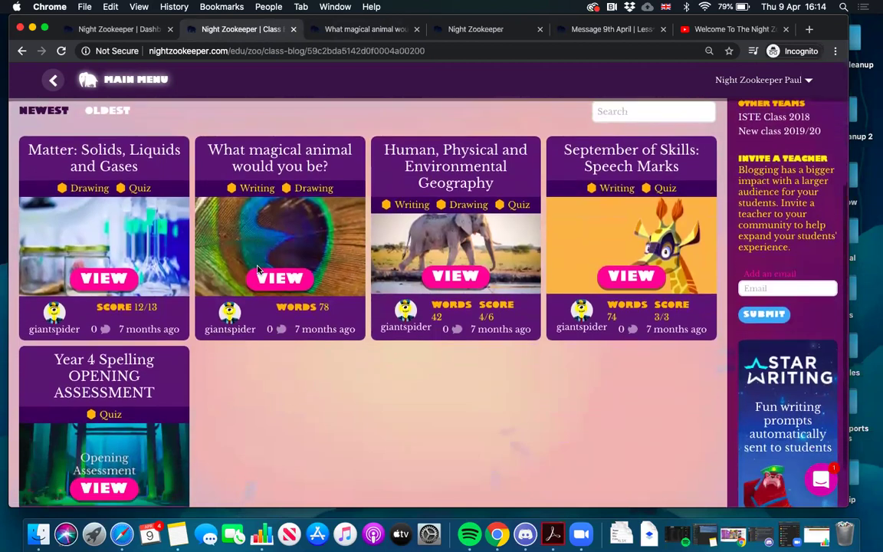
Post and publish 'This is really great!' on the magical animal drawing, then return to the blog.
click(281, 281)
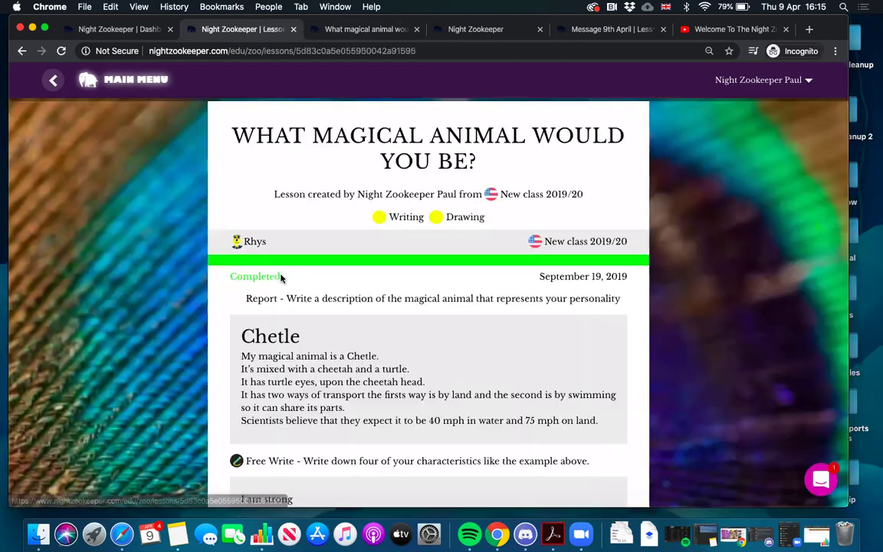
scroll(407, 334, down, 4)
scroll(407, 335, down, 10)
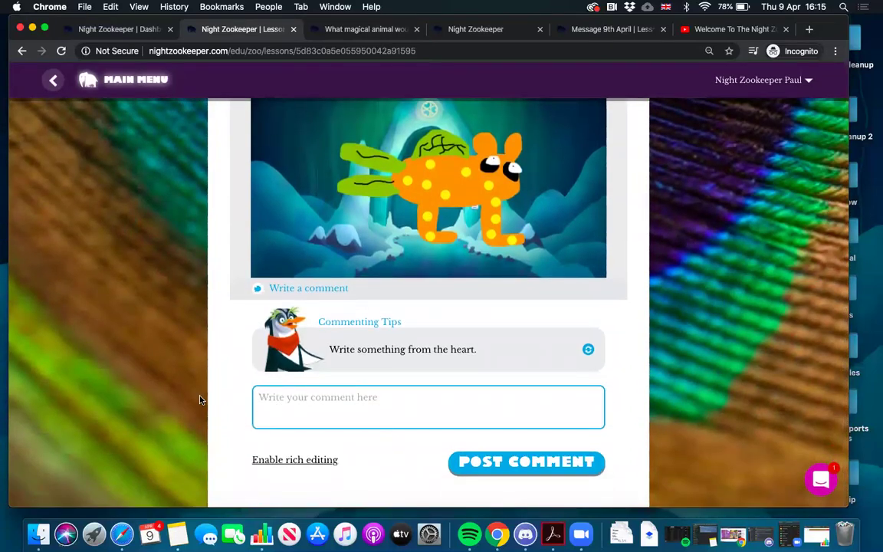
text(This is really great!)
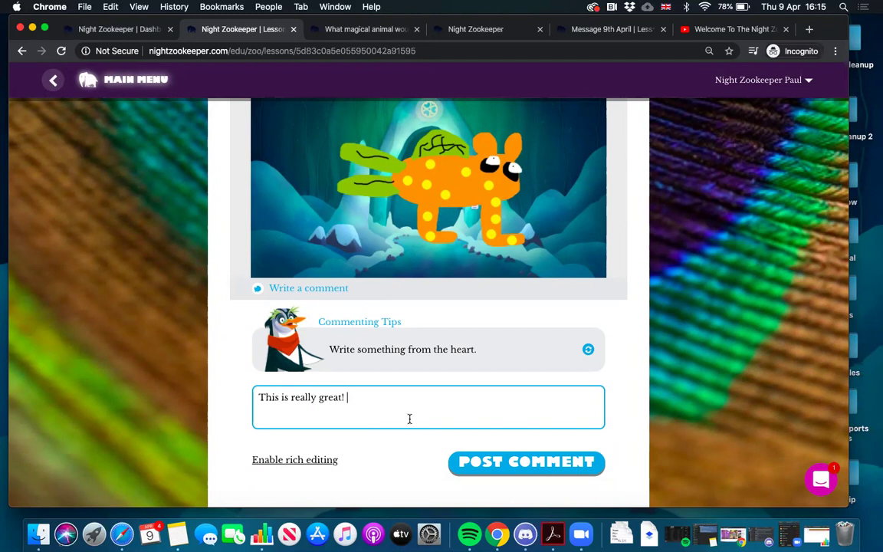
click(489, 462)
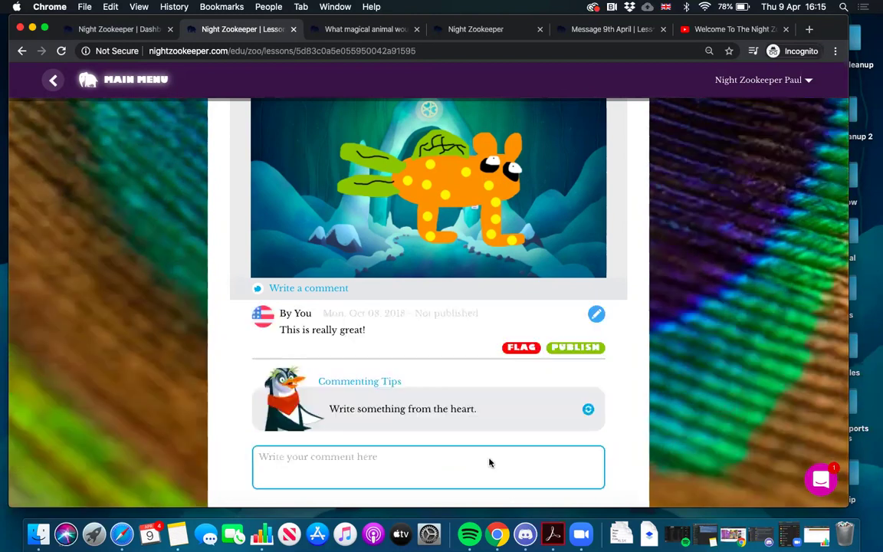
click(571, 348)
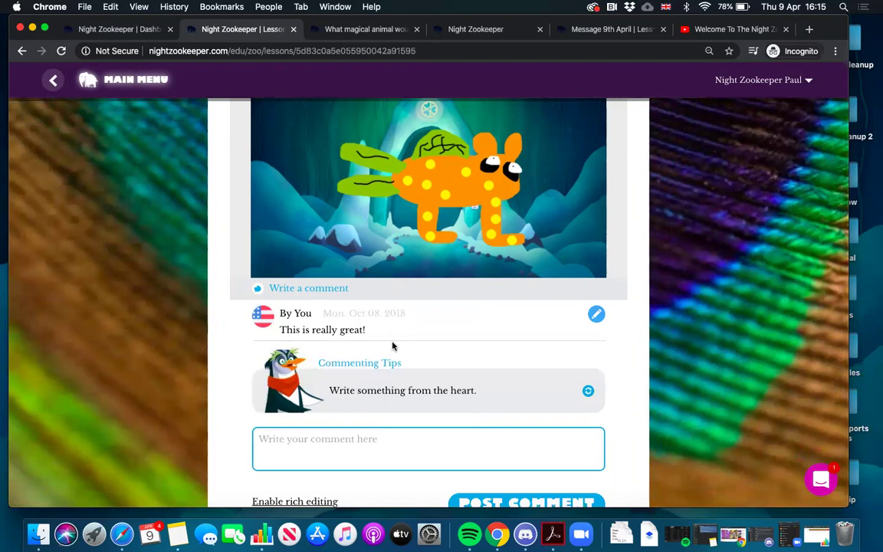
scroll(425, 264, up, 10)
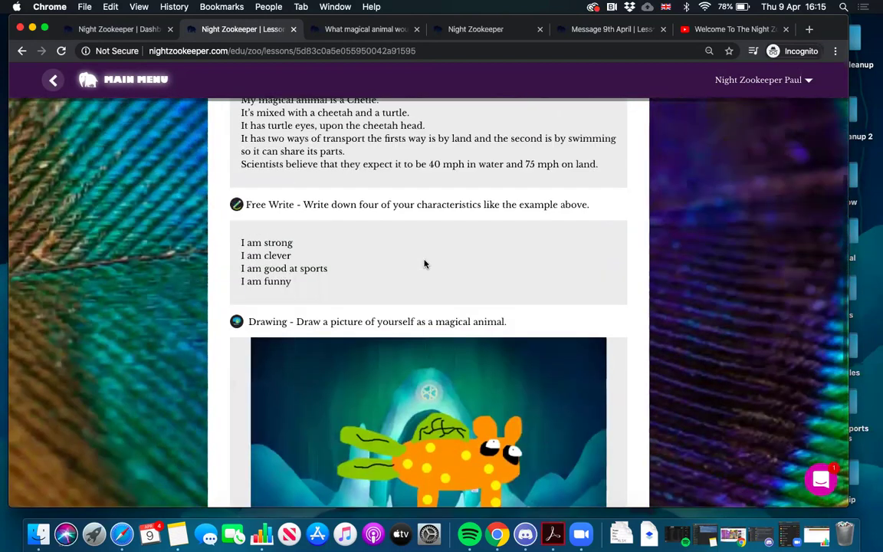
scroll(426, 264, up, 2)
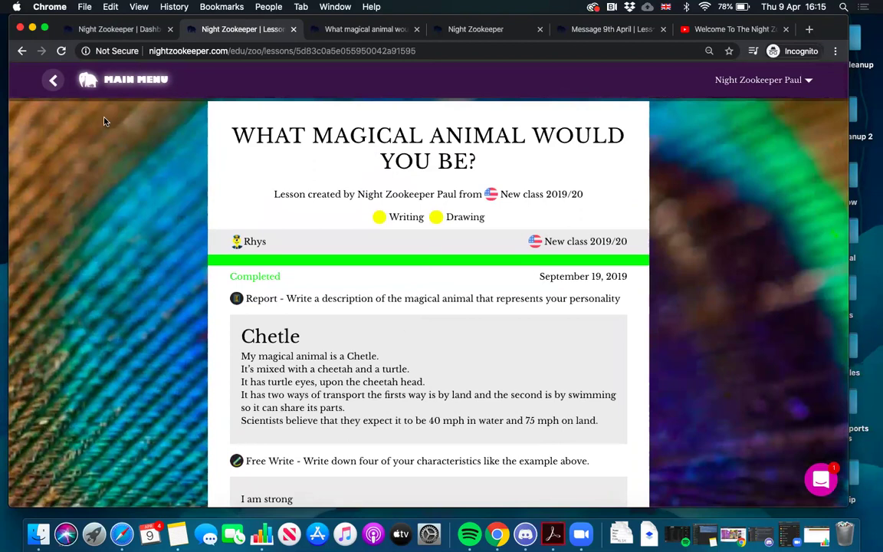
click(52, 80)
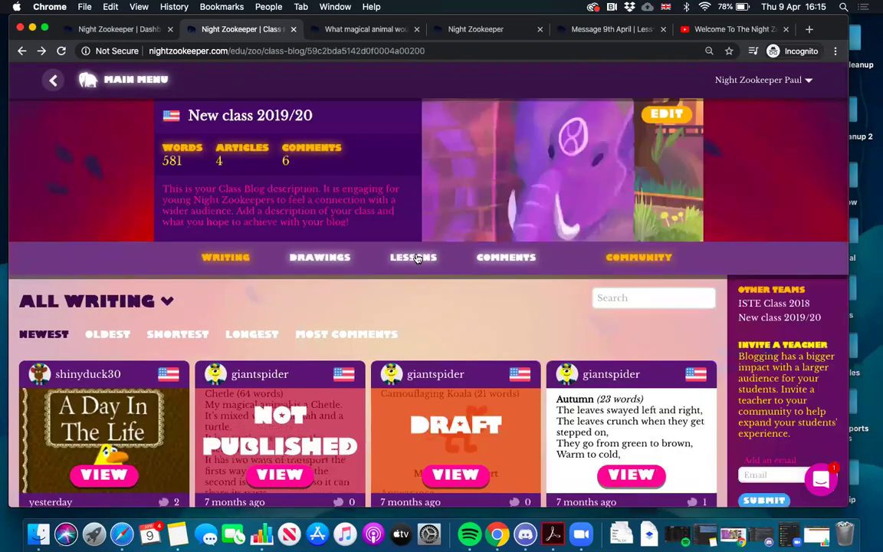
Reopen the class blog's list of lessons.
click(414, 257)
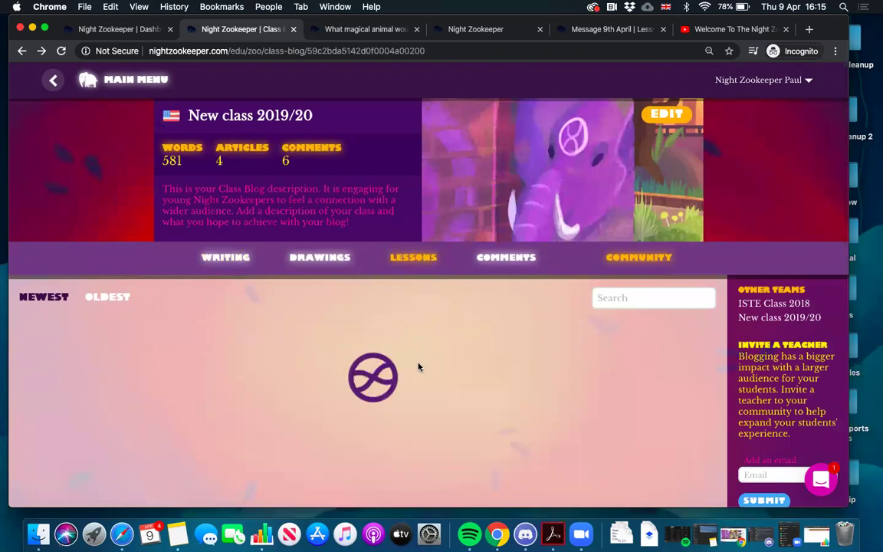
scroll(418, 366, down, 6)
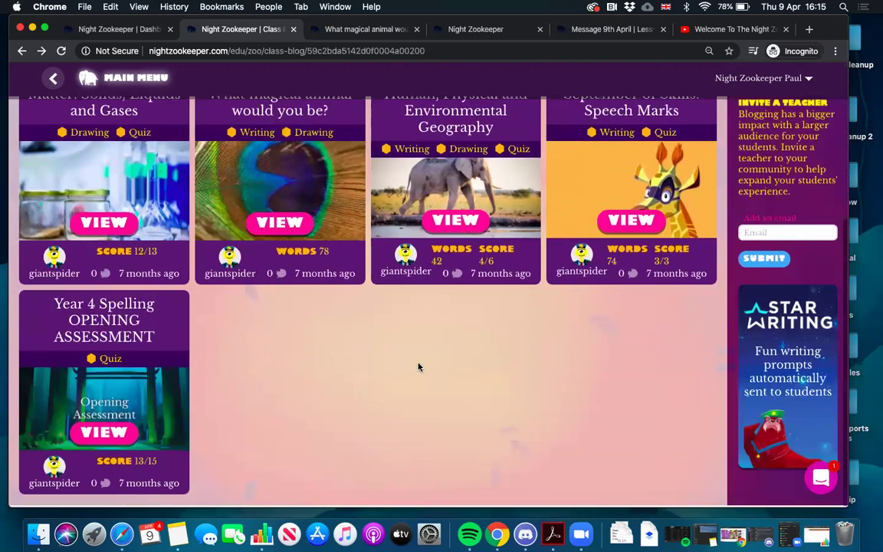
scroll(417, 366, up, 3)
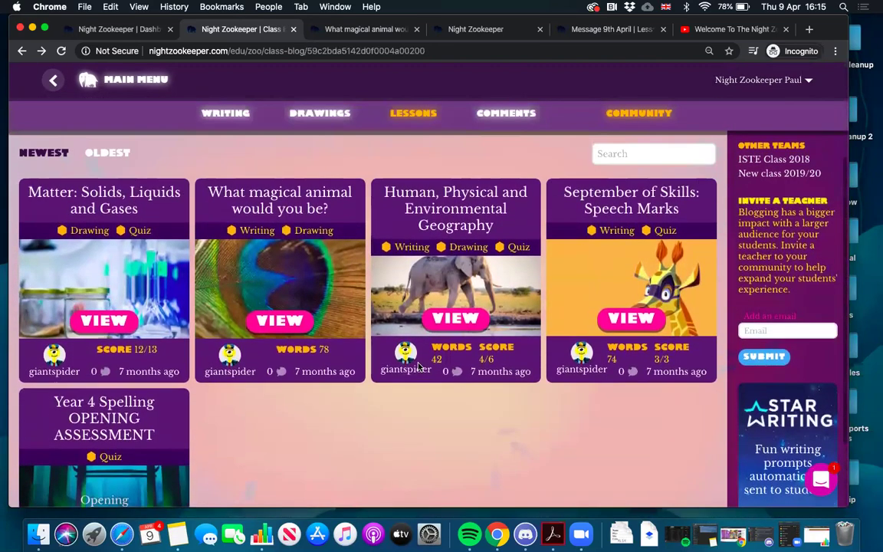
scroll(417, 366, up, 3)
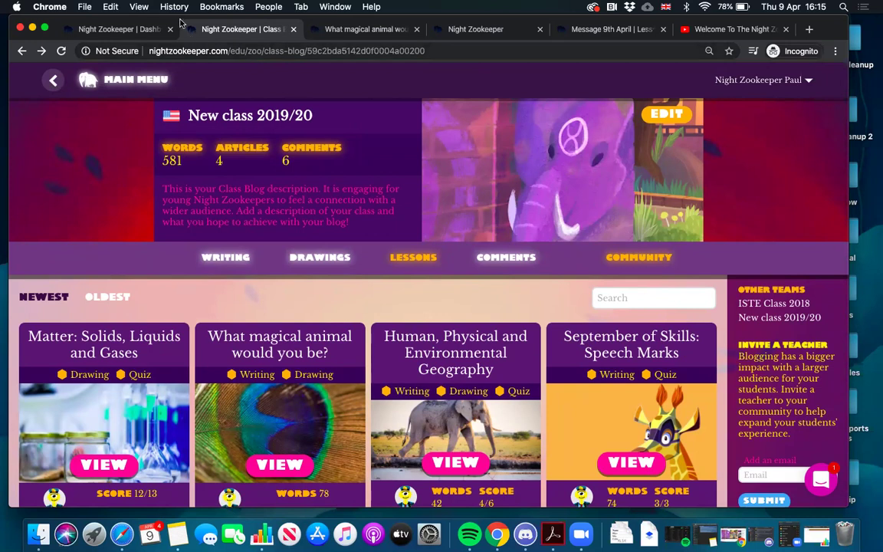
Close the teacher lesson, student work and April message tabs, then open the Classroom overview.
drag(176, 18, 168, 51)
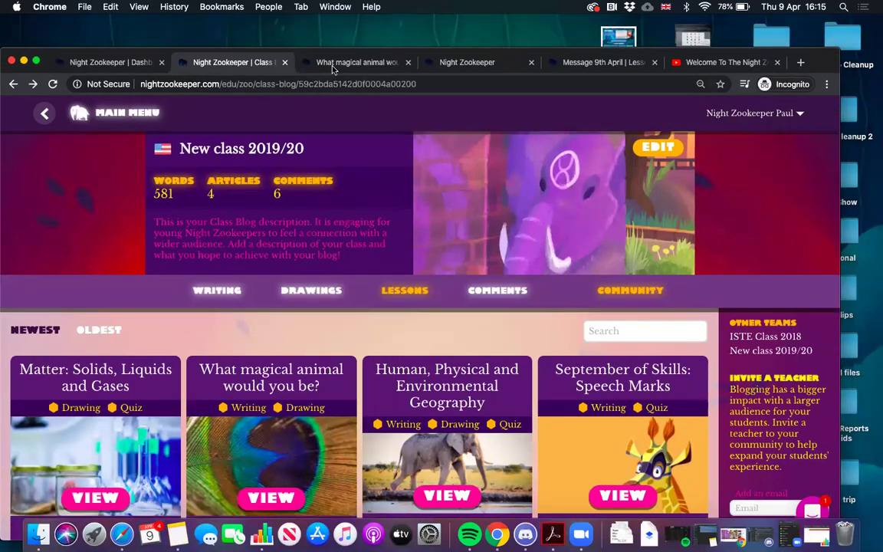
click(332, 68)
click(407, 66)
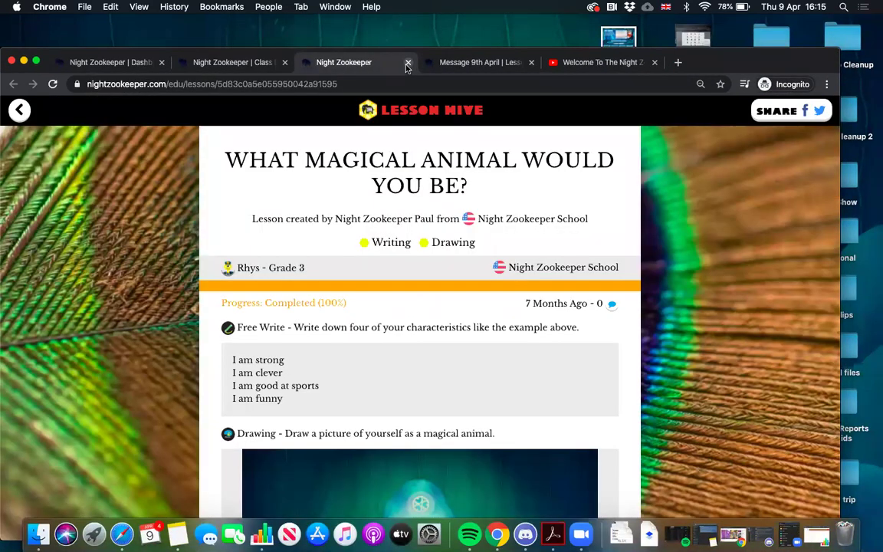
click(407, 66)
click(407, 62)
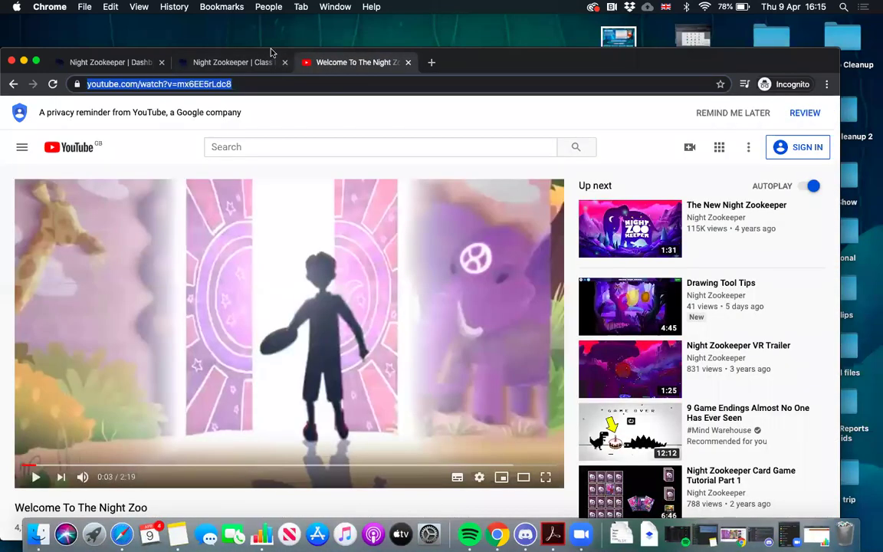
drag(271, 52, 266, 6)
click(260, 29)
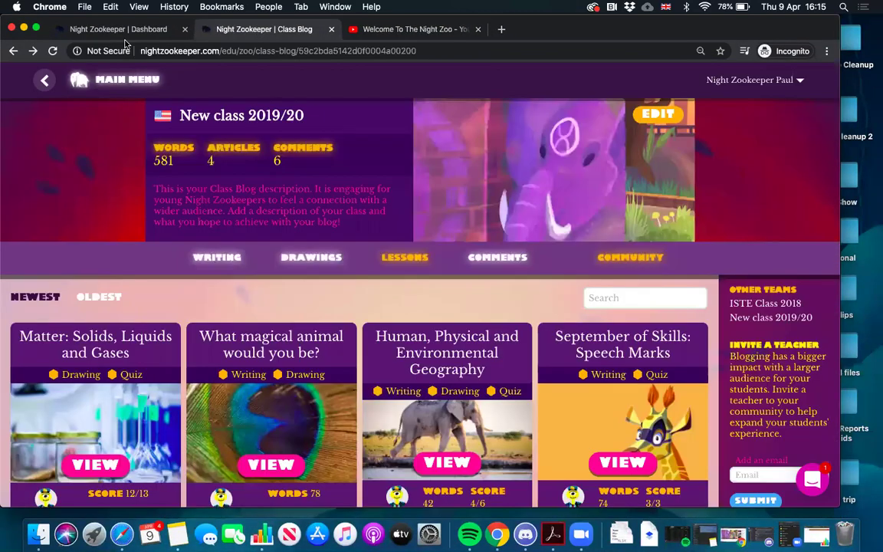
click(119, 31)
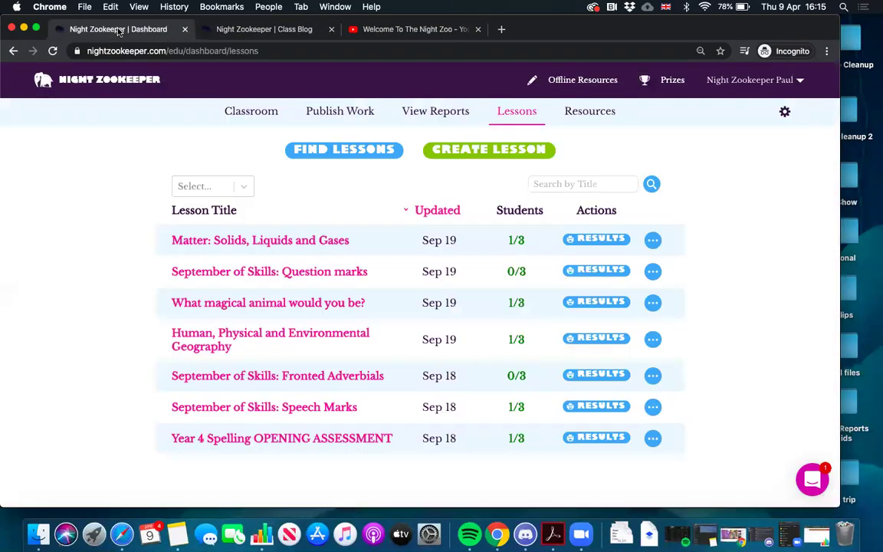
click(250, 114)
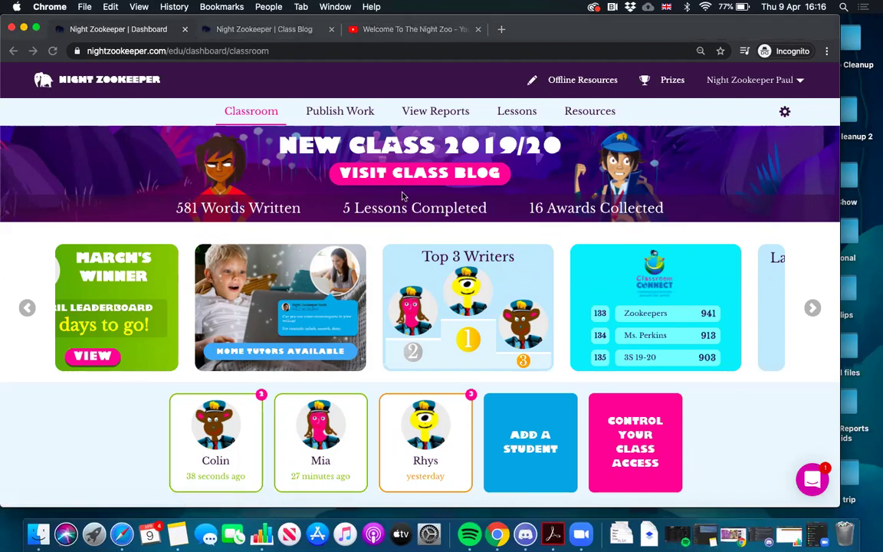
drag(585, 19, 649, 6)
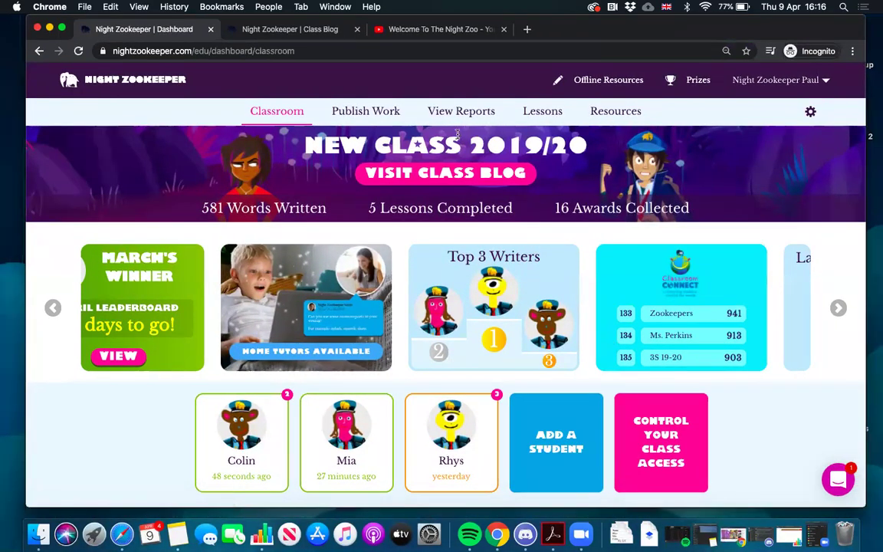
click(732, 535)
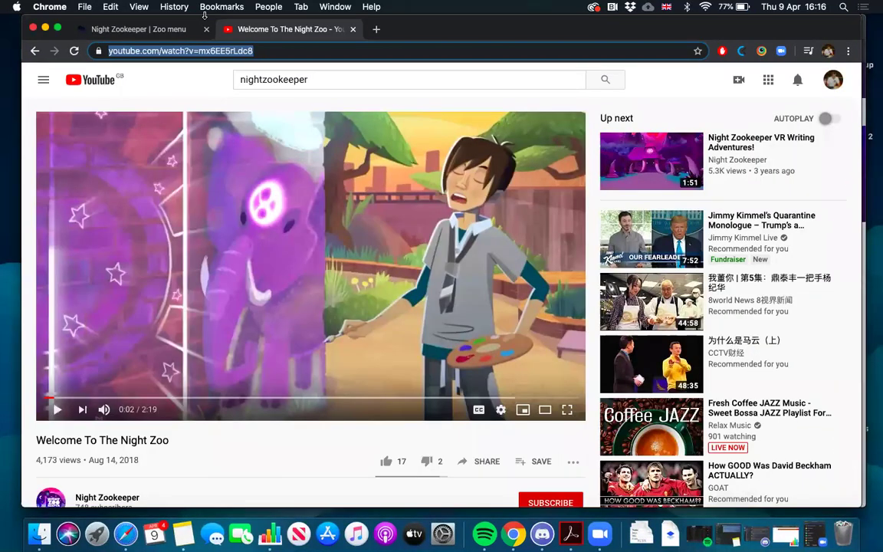
click(135, 32)
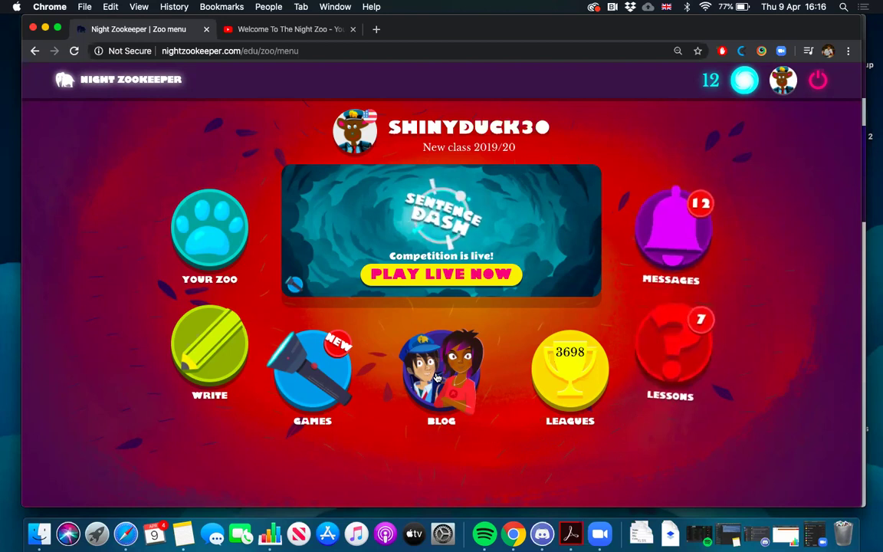
click(436, 377)
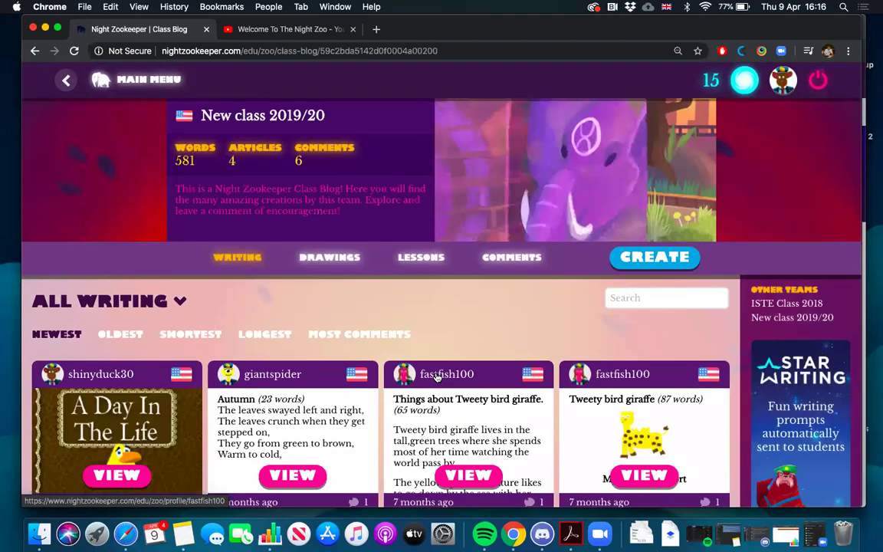
scroll(436, 375, down, 4)
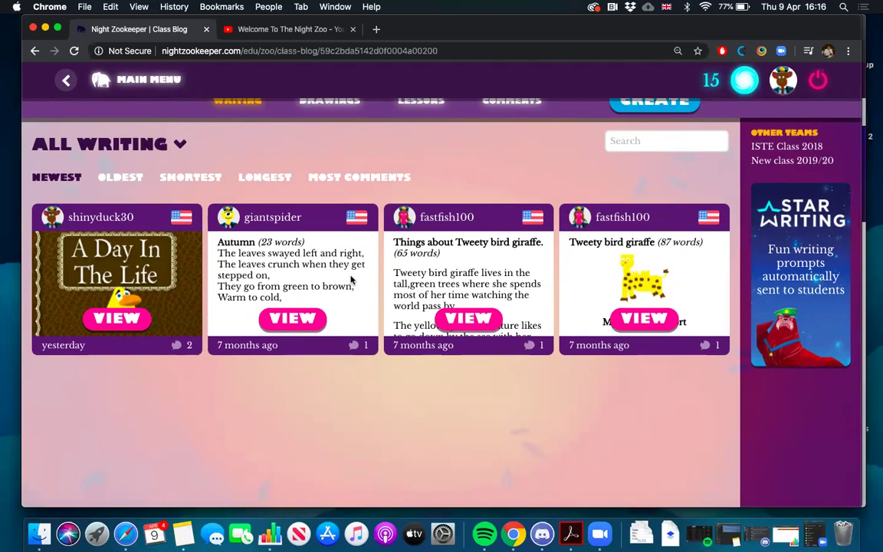
scroll(350, 280, up, 2)
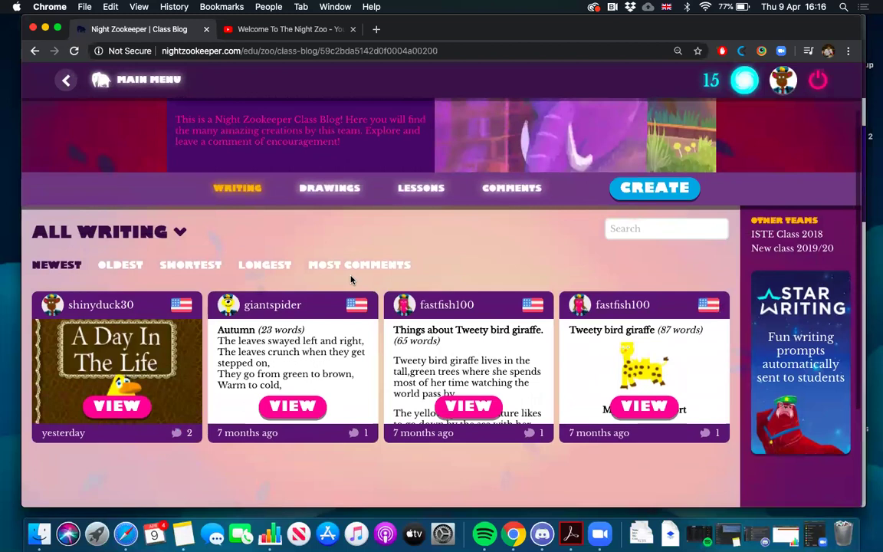
scroll(350, 280, up, 2)
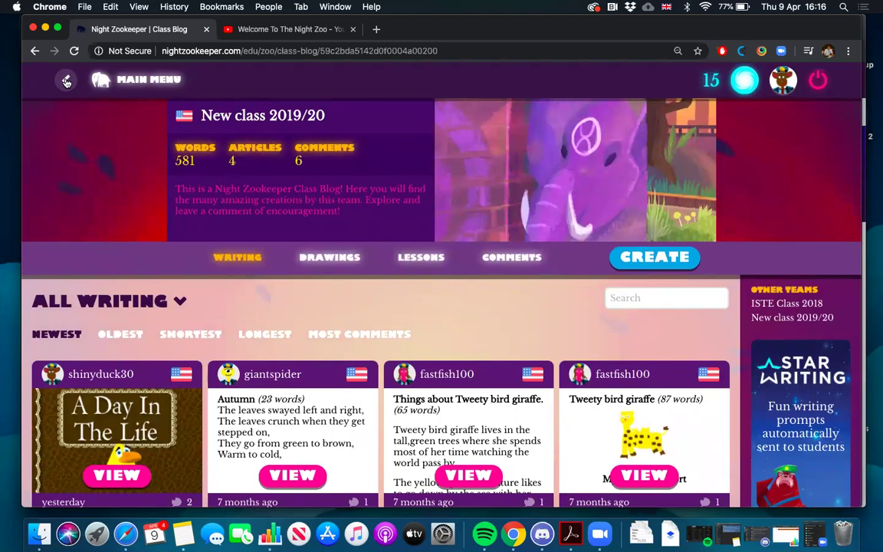
click(67, 81)
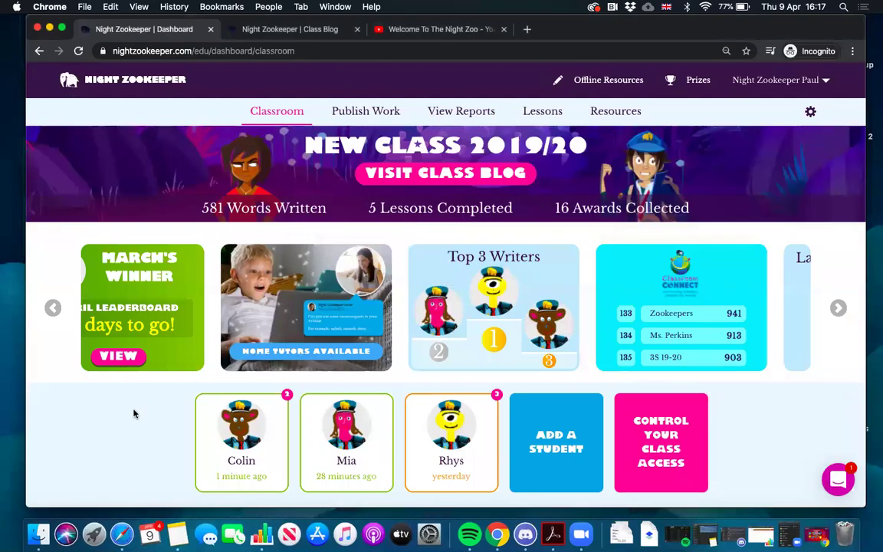
Block Your Zoo, Write, Games, Leagues, Lessons and Messages for 30 minutes in class access controls.
click(678, 449)
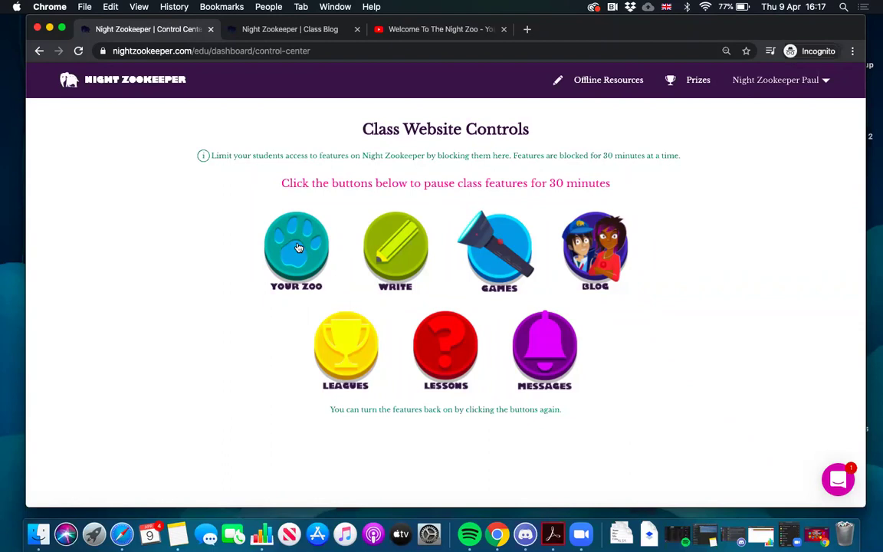
click(299, 247)
click(404, 222)
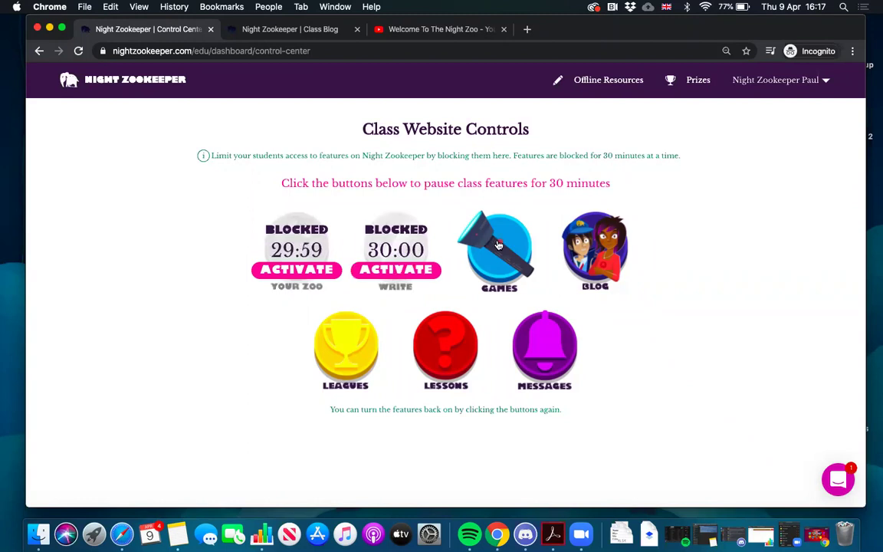
click(499, 245)
click(355, 325)
click(449, 335)
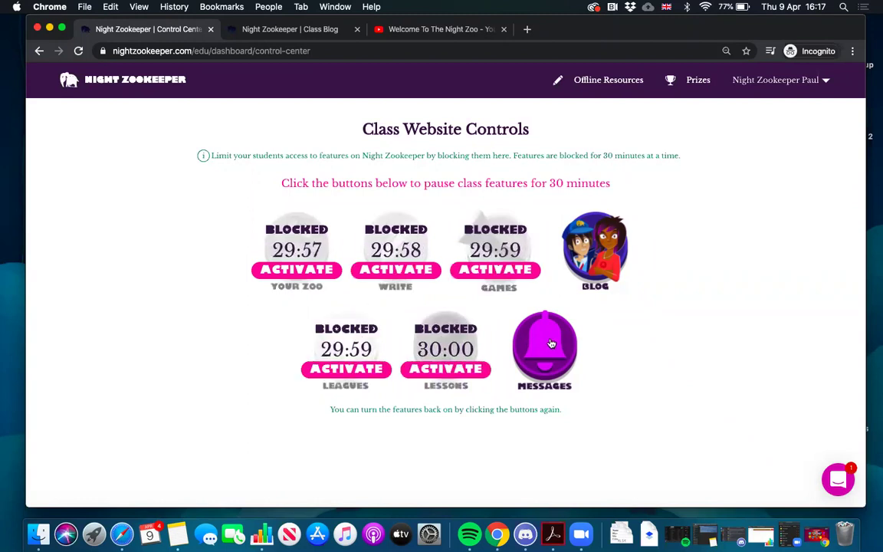
click(550, 343)
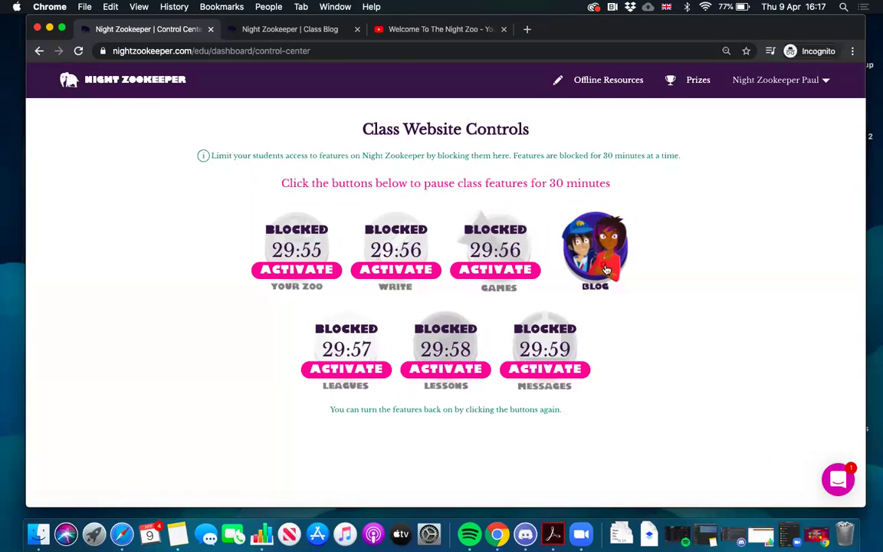
In the student's window, reload the zoo menu to show locked features and open the Blog.
click(818, 541)
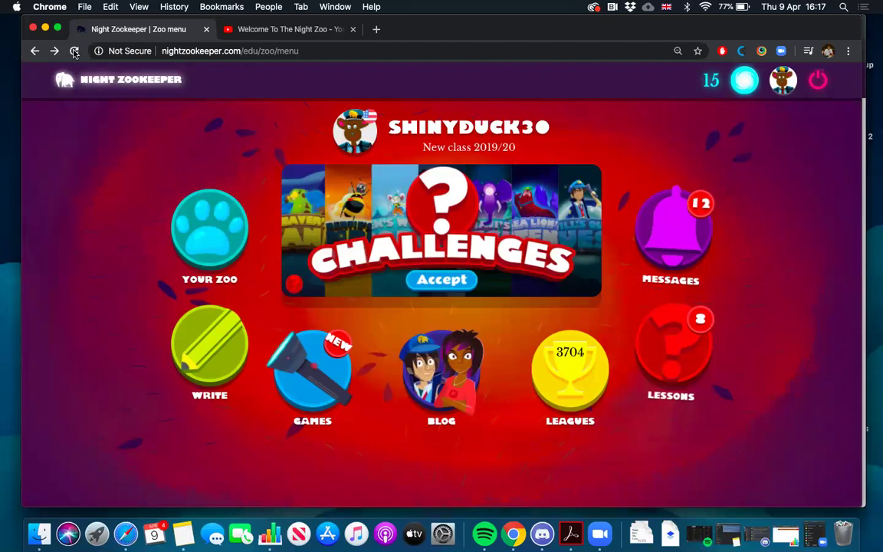
click(75, 51)
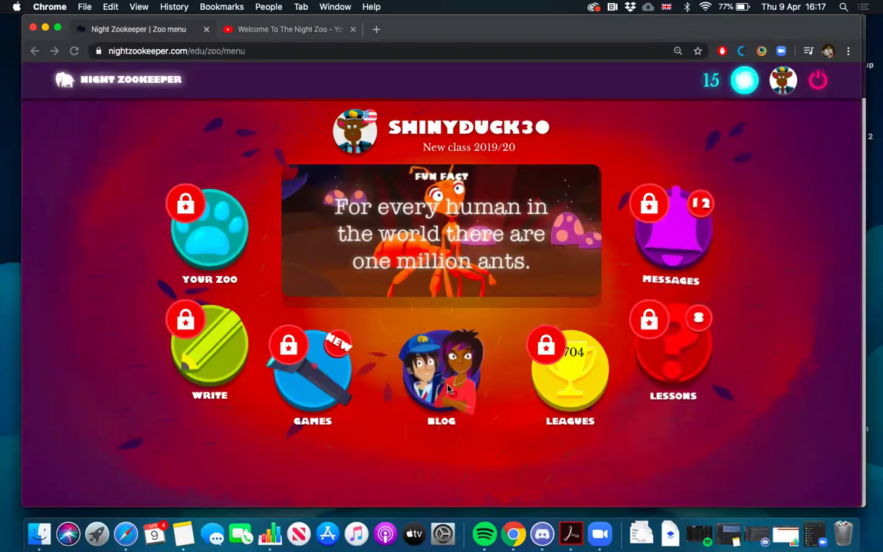
click(440, 390)
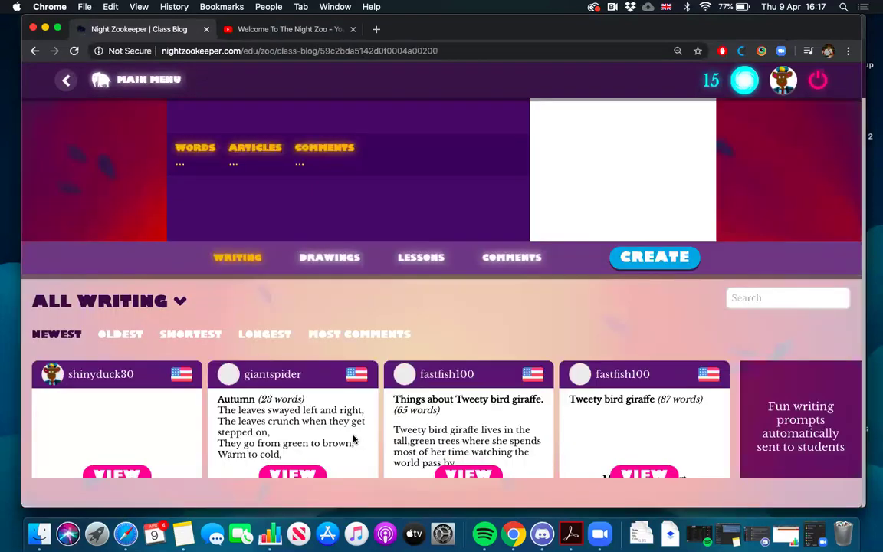
scroll(353, 439, down, 1)
scroll(353, 439, down, 3)
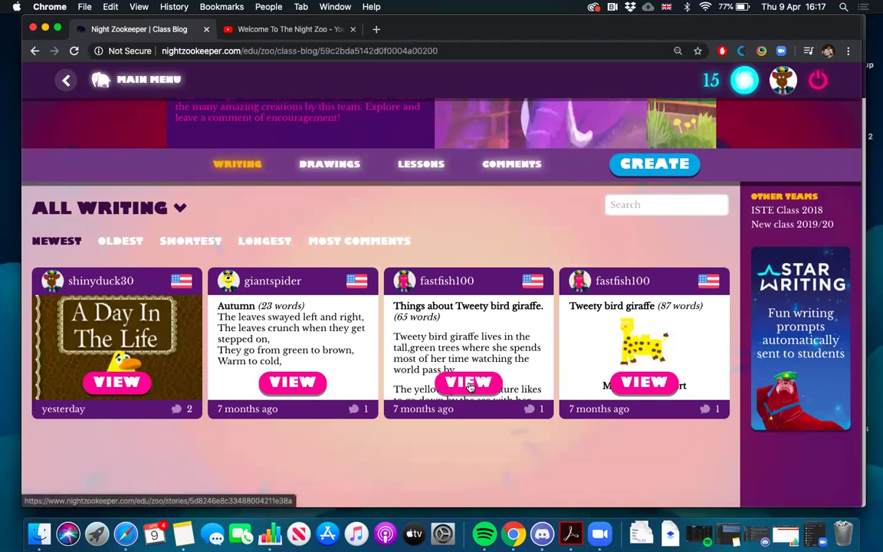
Comment 'Can you write a little more please?' on the Tweety bird giraffe story.
click(470, 384)
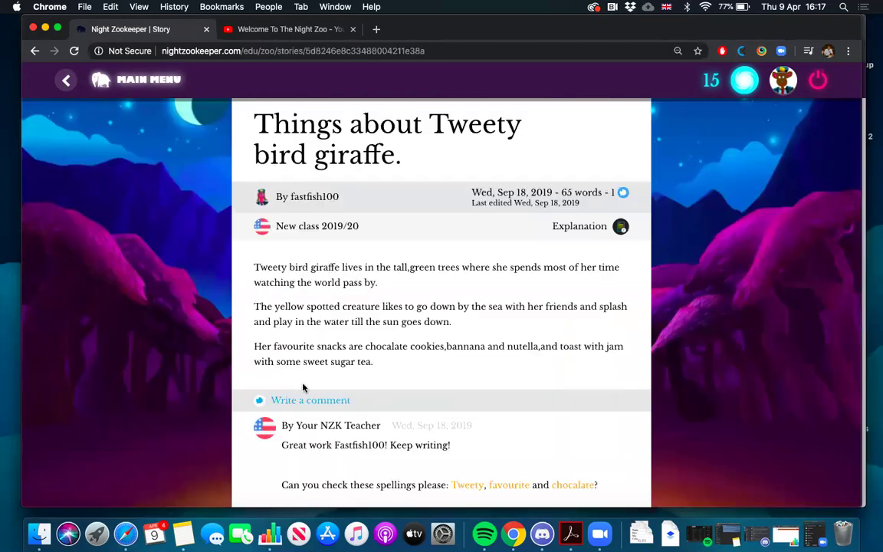
scroll(367, 411, down, 5)
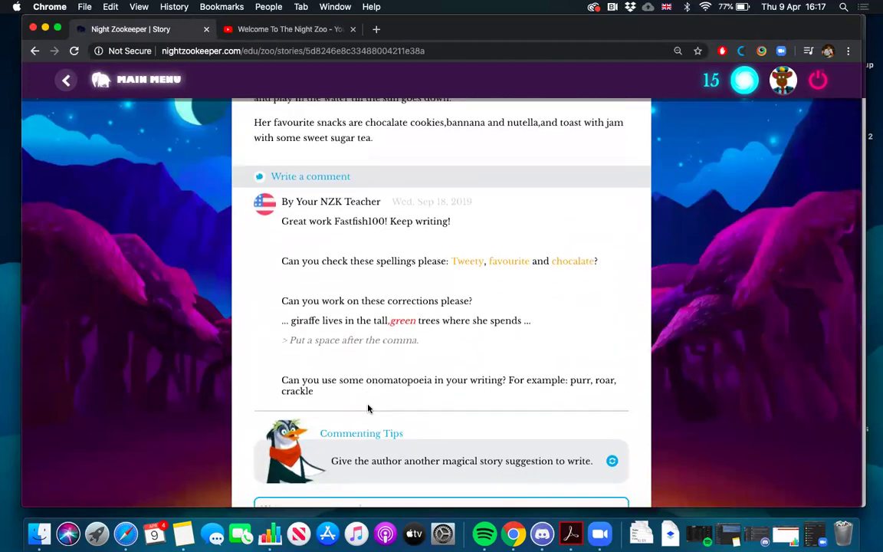
scroll(368, 405, down, 1)
click(315, 394)
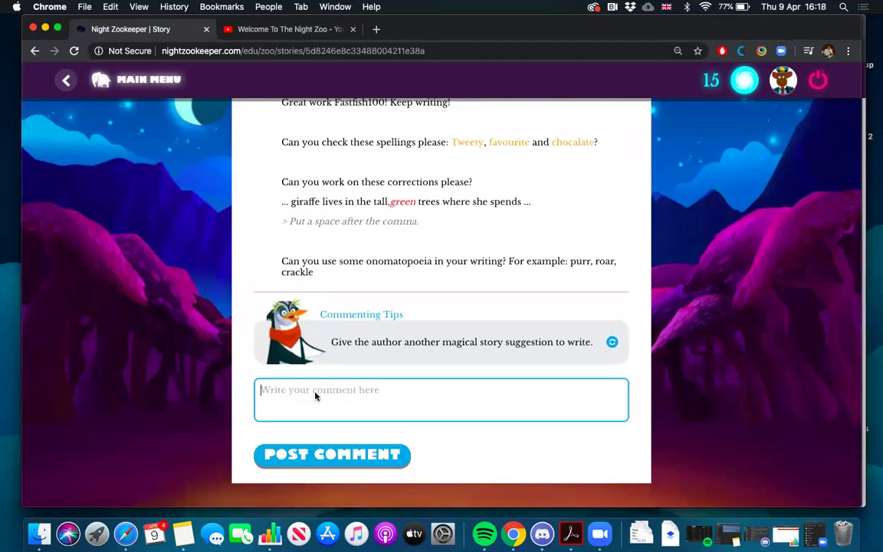
text(Can you )
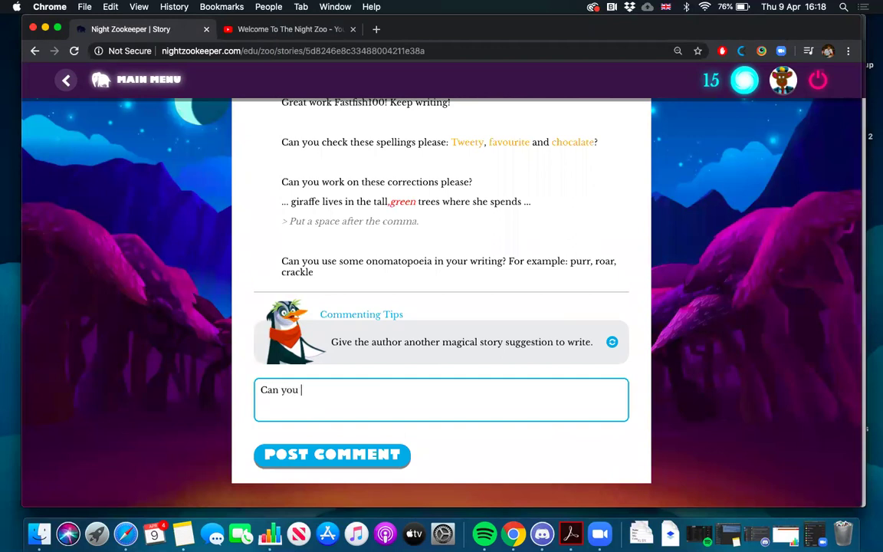
text(write a little more please?)
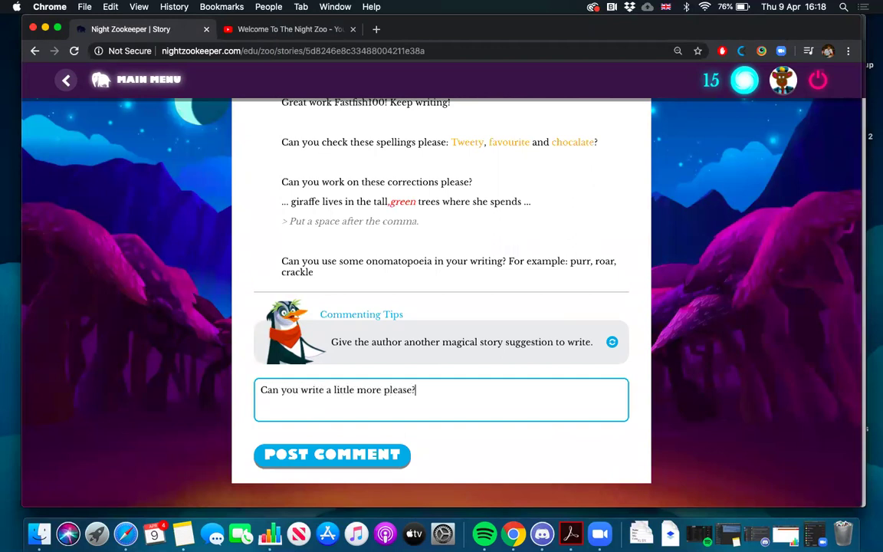
click(338, 457)
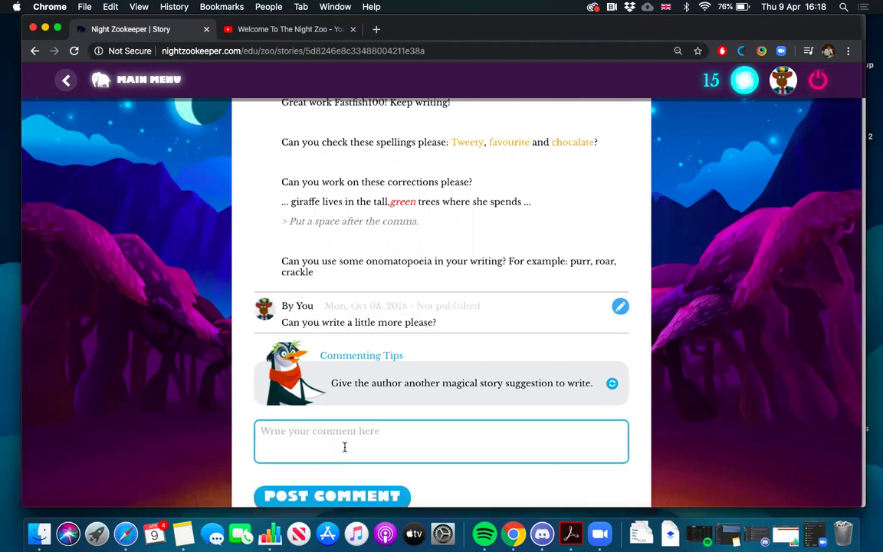
Return through the class blog to the student's main menu.
scroll(348, 305, up, 5)
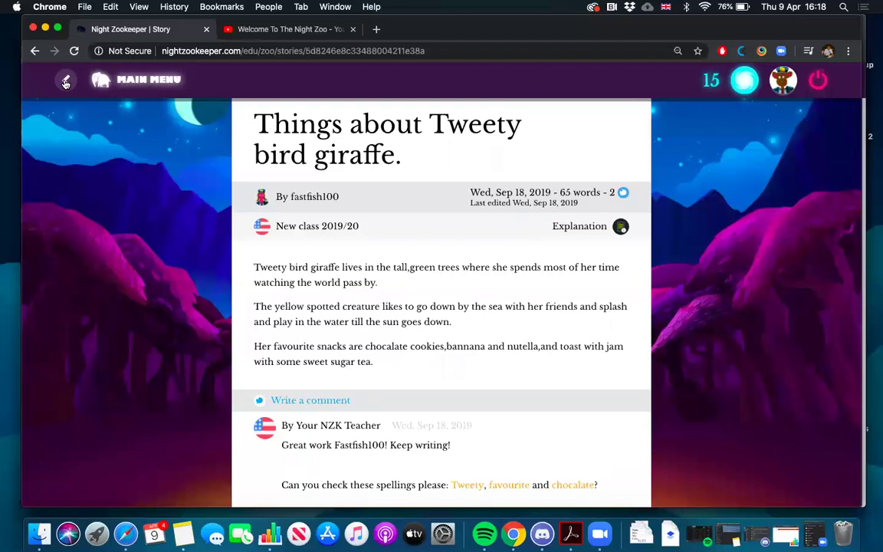
click(66, 83)
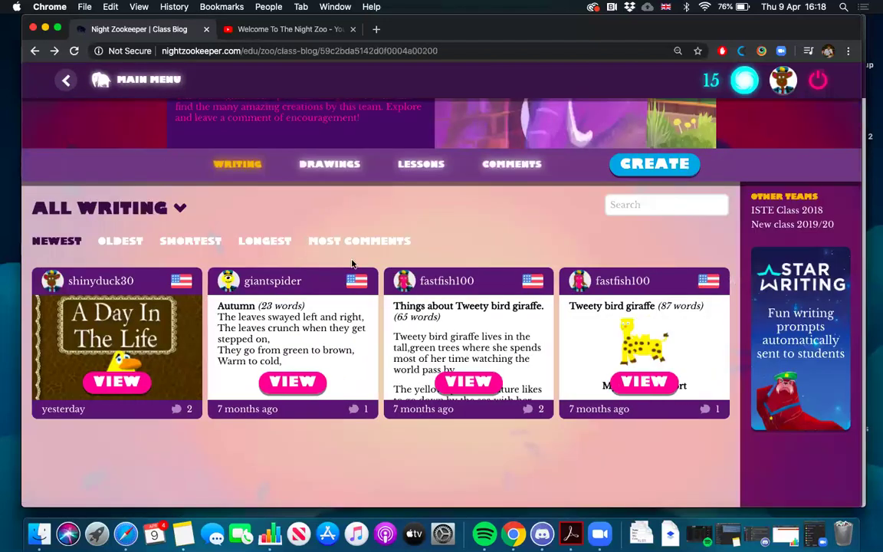
scroll(353, 263, up, 3)
click(132, 91)
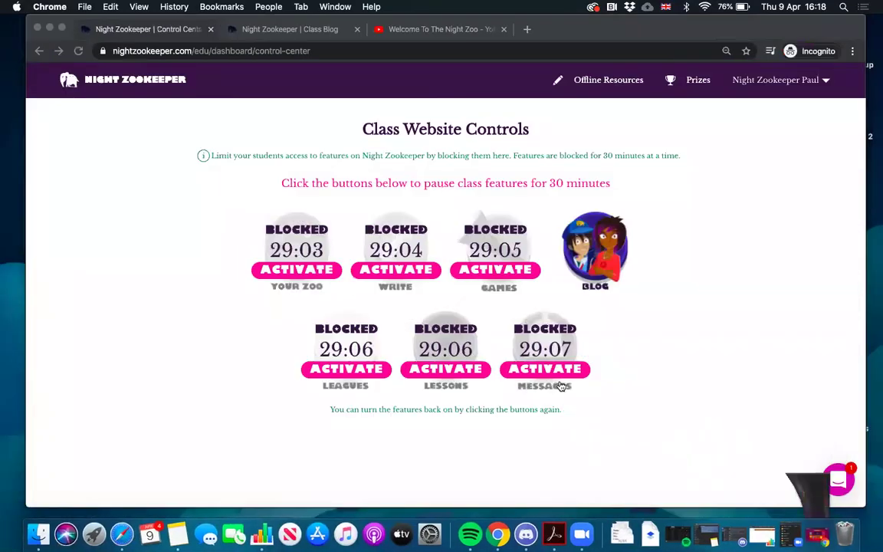
Reactivate Messages, Lessons, Leagues, Your Zoo, Write and Games, then return to the classroom dashboard.
click(541, 369)
click(451, 369)
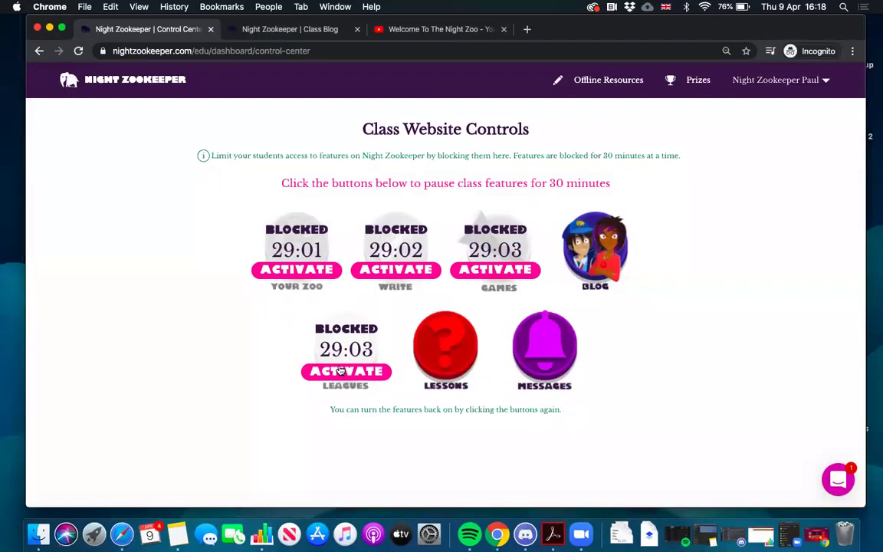
click(357, 369)
click(301, 274)
click(394, 272)
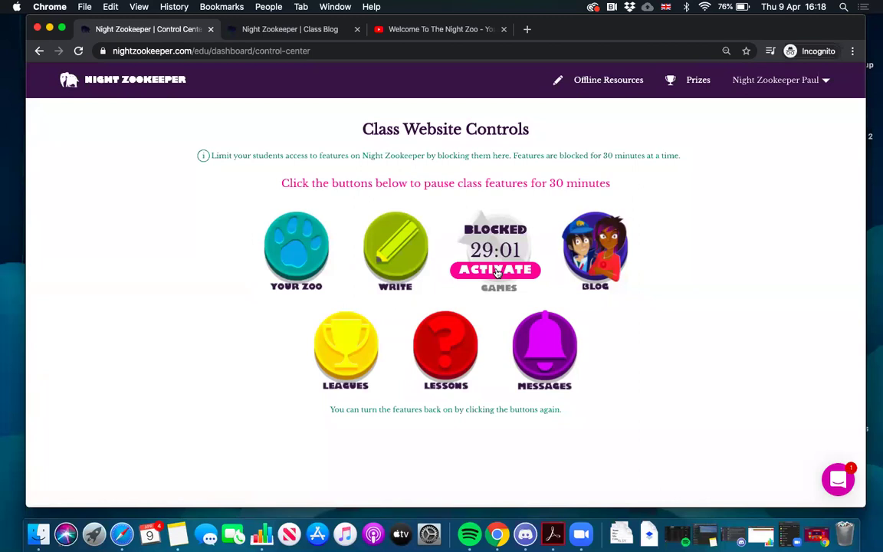
click(496, 272)
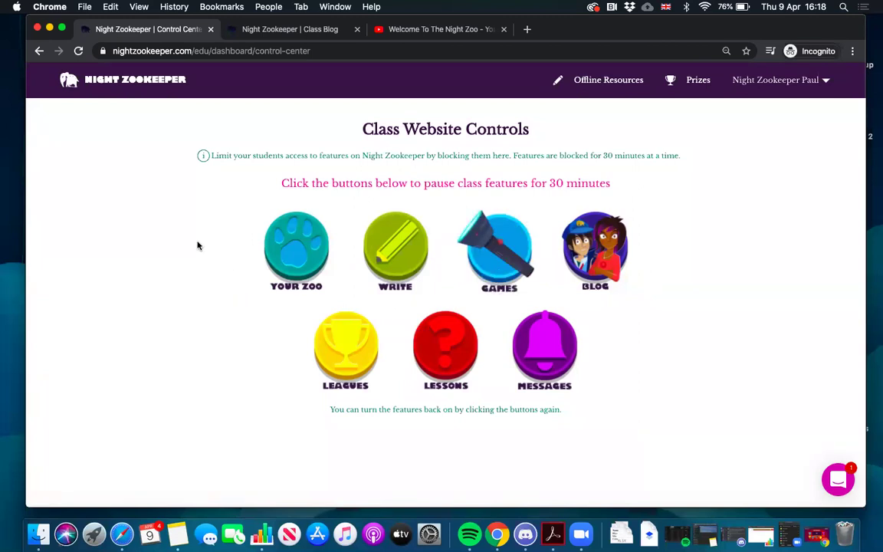
click(123, 82)
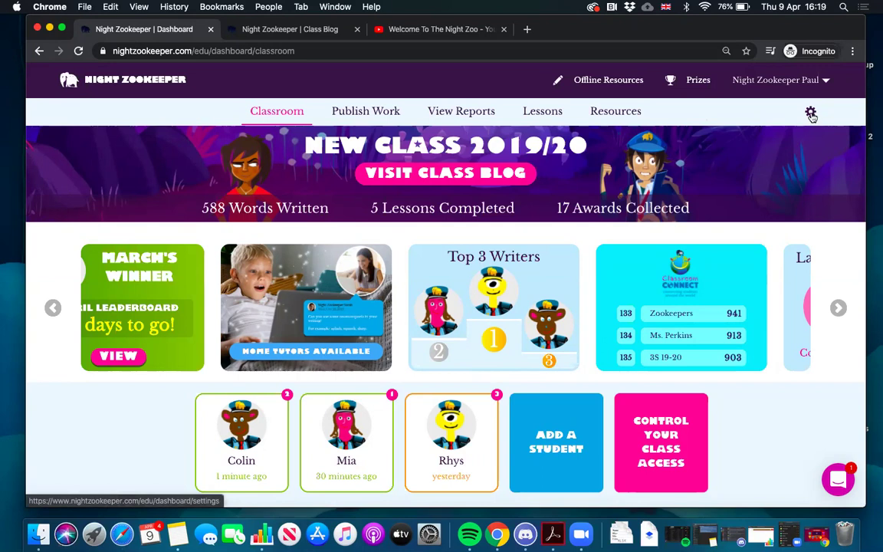
Put the Your Class student list into edit mode and select the first student's Parent email field.
click(811, 114)
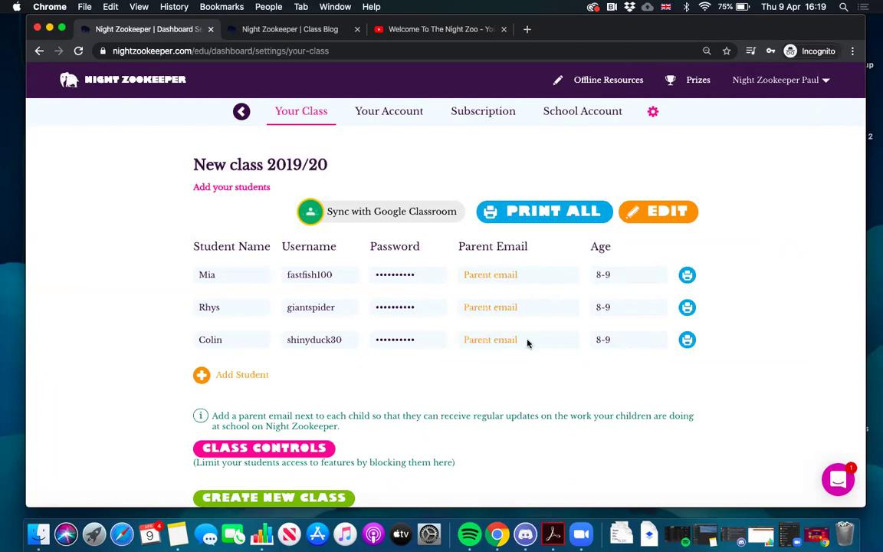
click(675, 208)
click(487, 273)
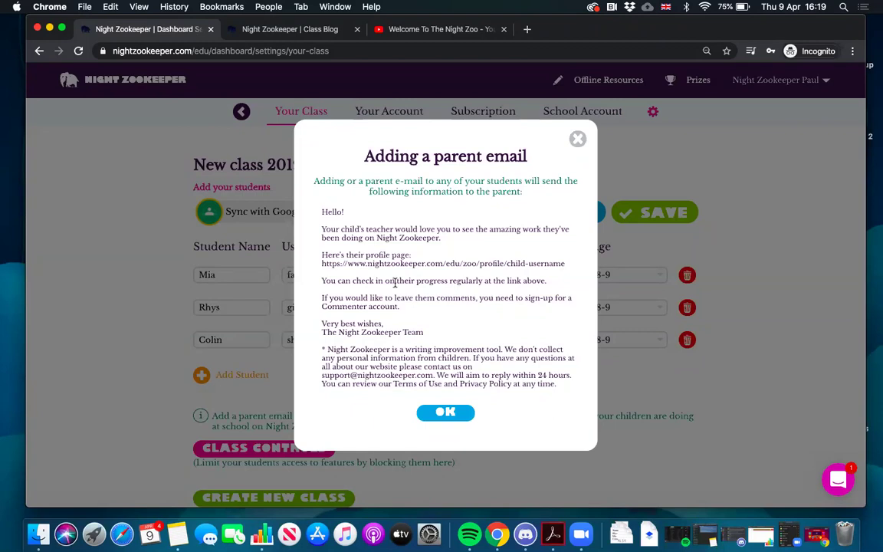
Enter the first student's parent e-mail address and save it to the class list.
triple_click(414, 262)
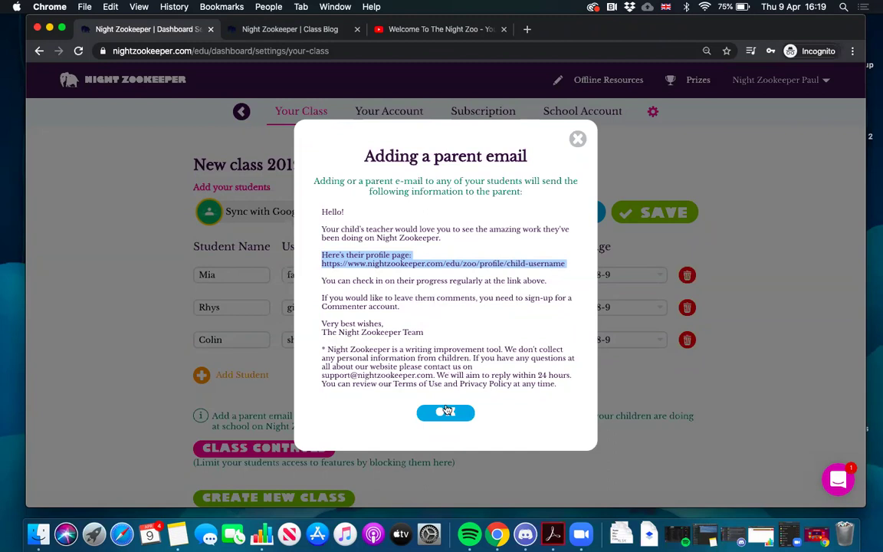
key(Escape)
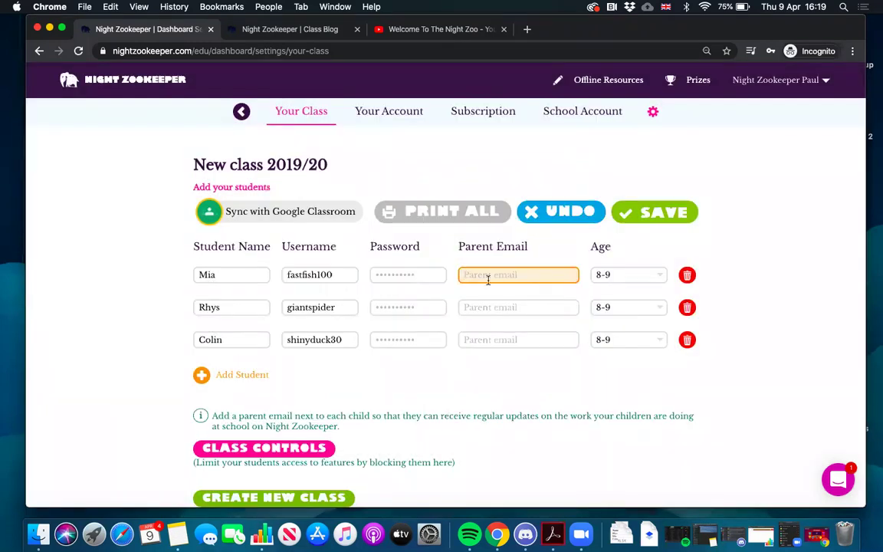
text(p)
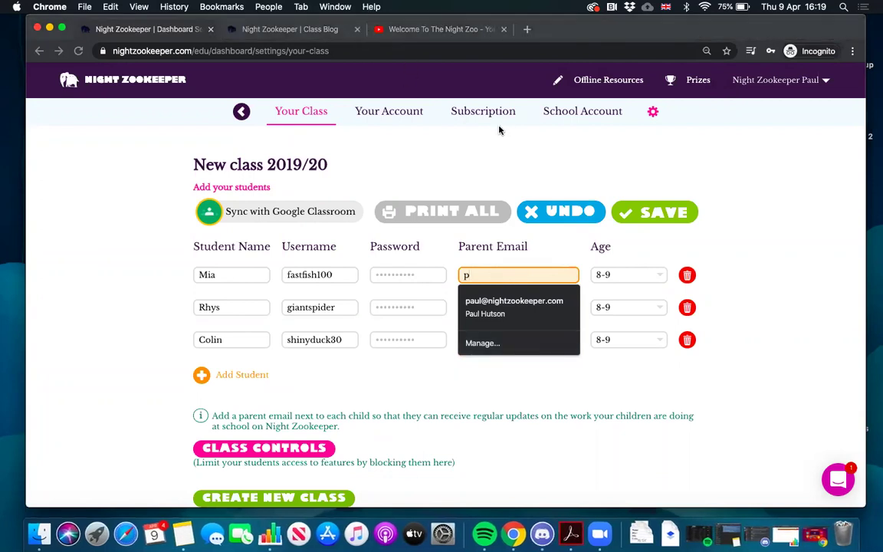
key(Escape)
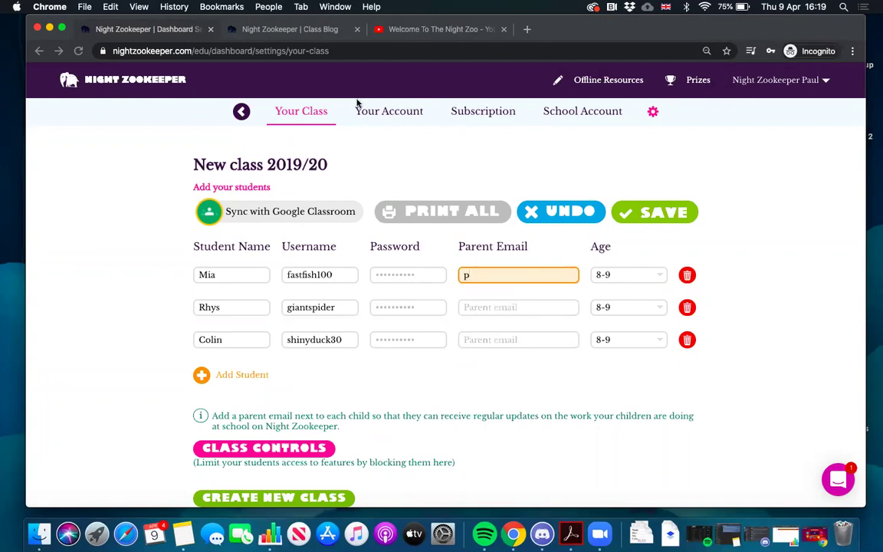
click(485, 274)
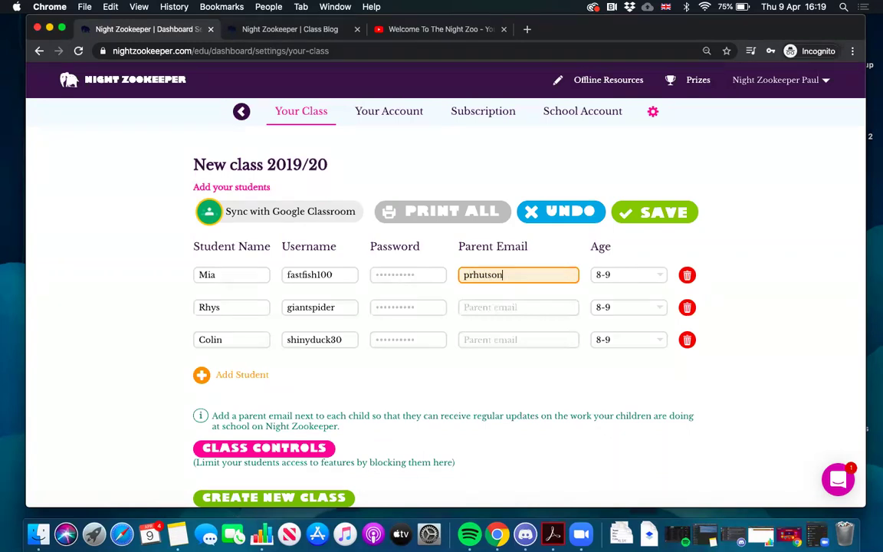
click(653, 217)
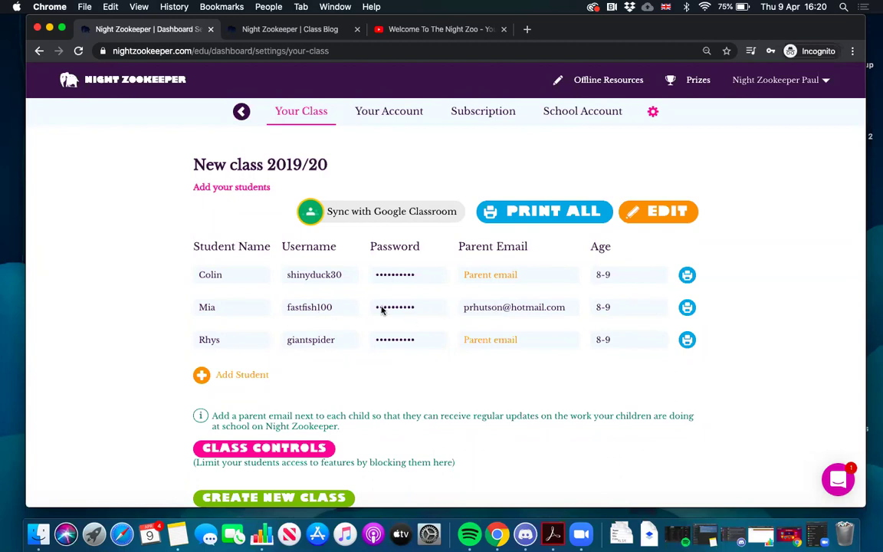
Give the student a new password, save the class list and return to the Classroom dashboard.
click(662, 215)
click(406, 307)
click(649, 213)
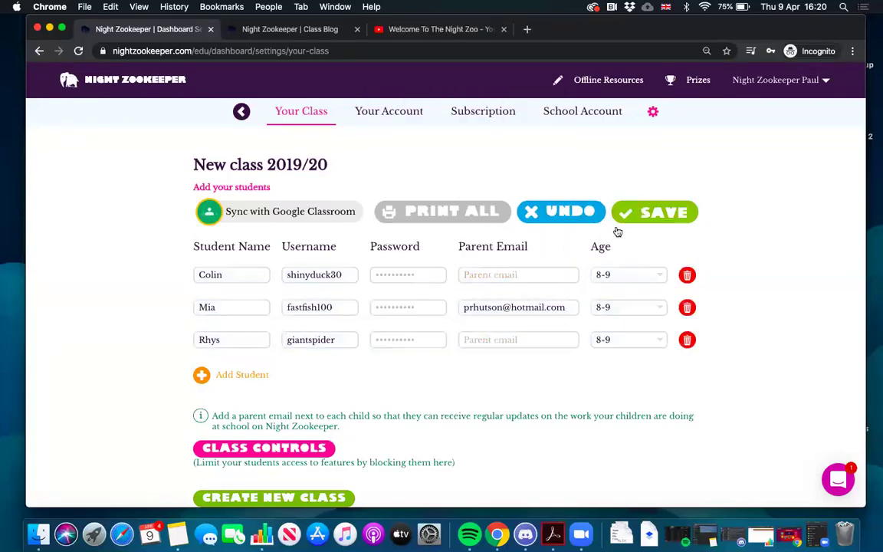
click(385, 307)
text(••••••••)
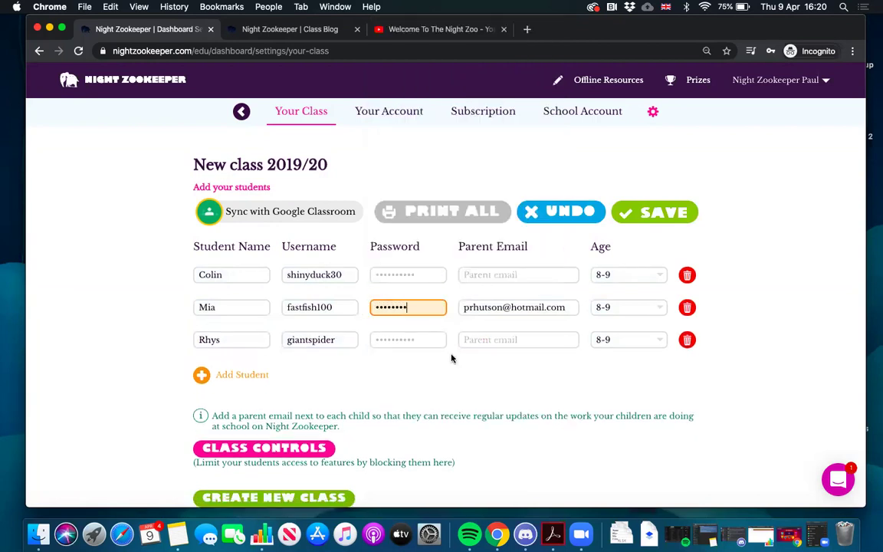
click(652, 213)
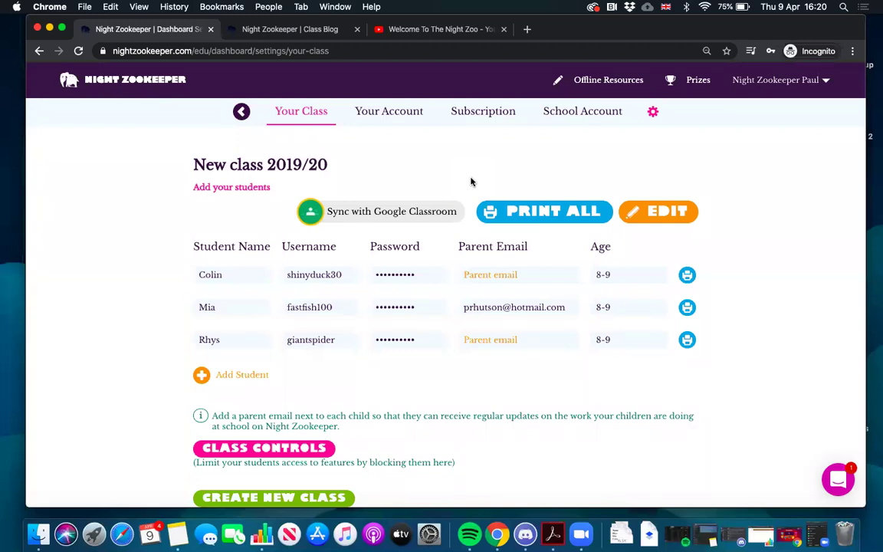
click(126, 81)
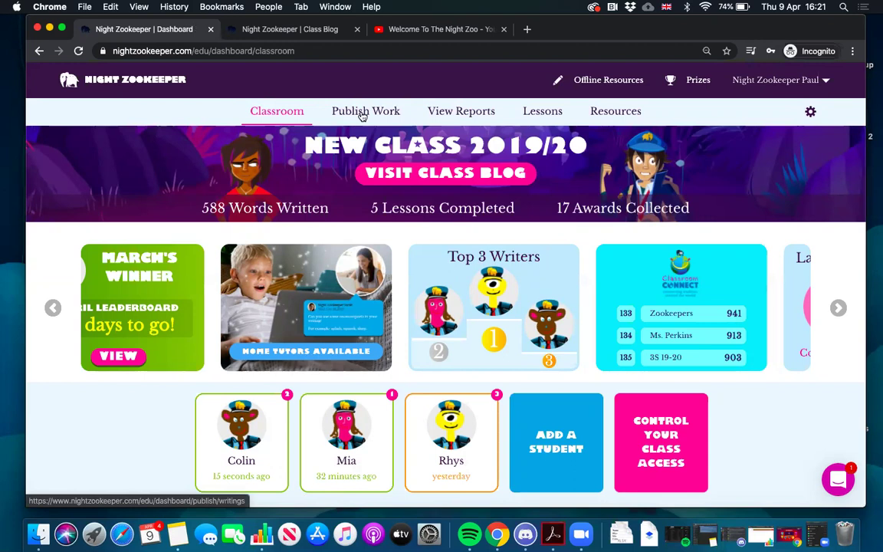
Open the Publish Work queue and switch it to the Drawings work type.
click(363, 114)
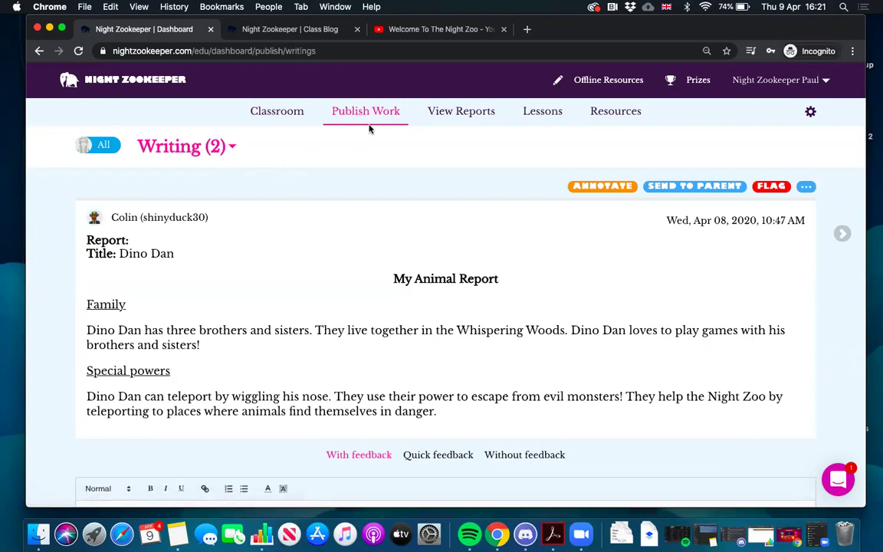
scroll(341, 172, down, 4)
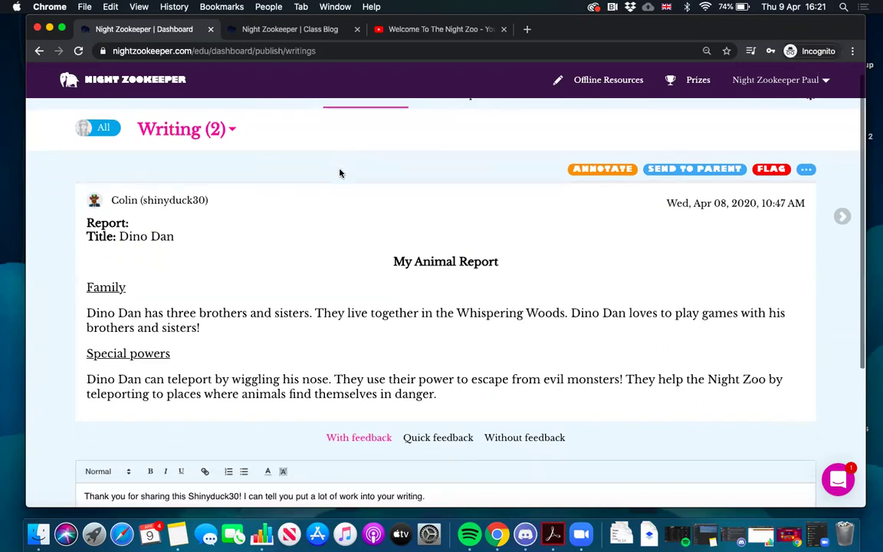
scroll(342, 172, up, 4)
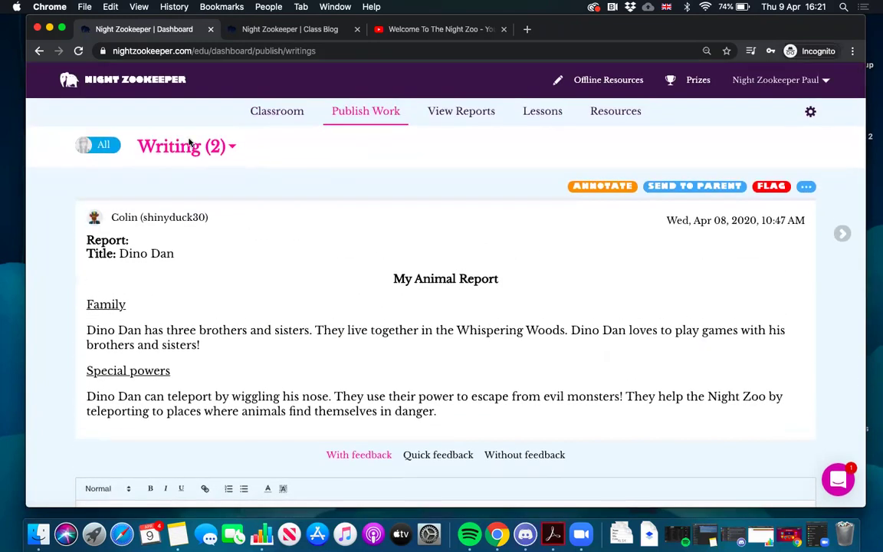
click(189, 144)
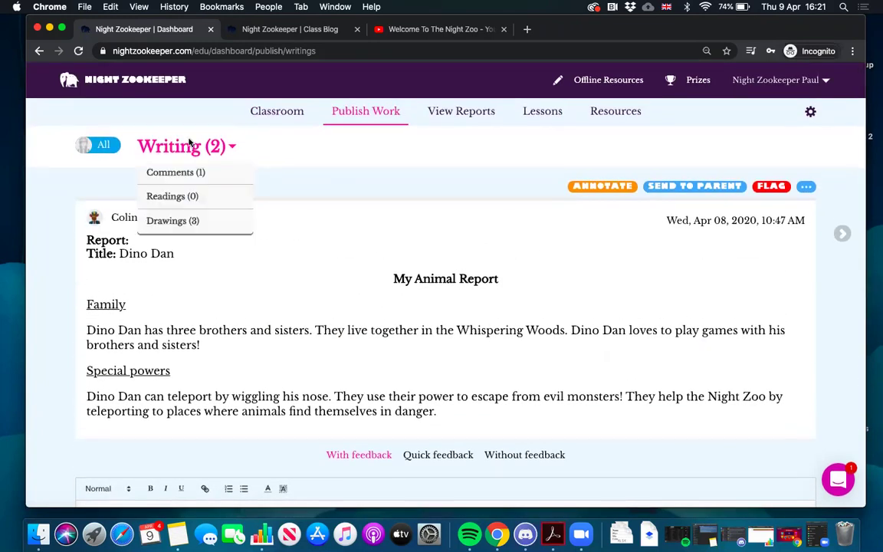
click(179, 222)
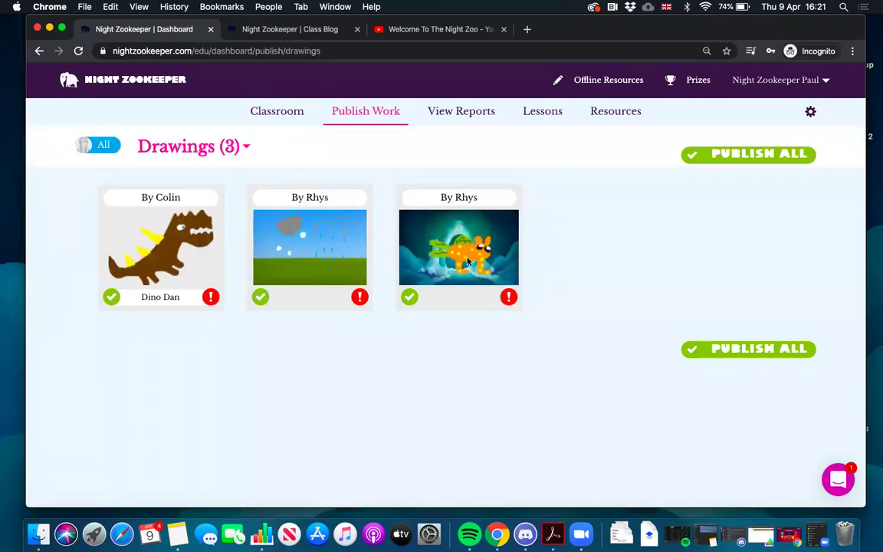
Return to the Writing queue and scroll down to the Dino Dan report's feedback comment.
click(732, 156)
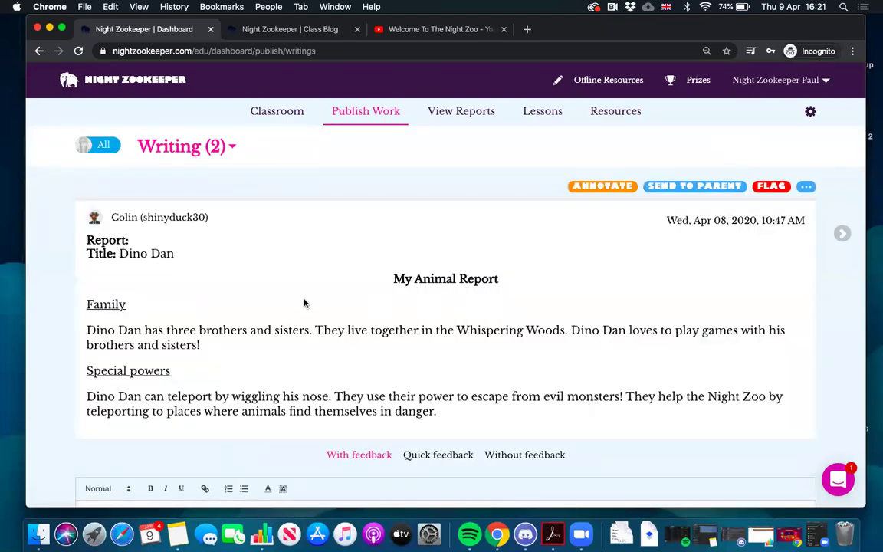
scroll(304, 303, down, 4)
scroll(304, 304, up, 3)
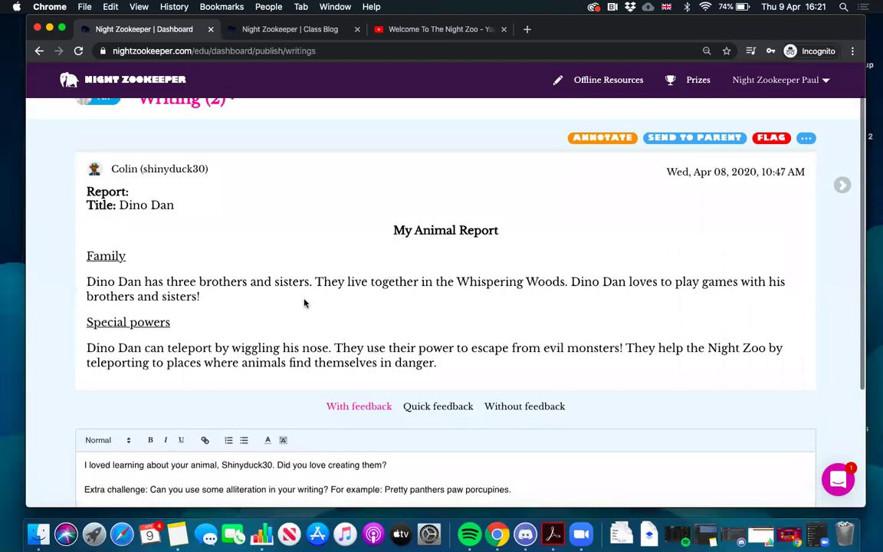
scroll(304, 303, up, 2)
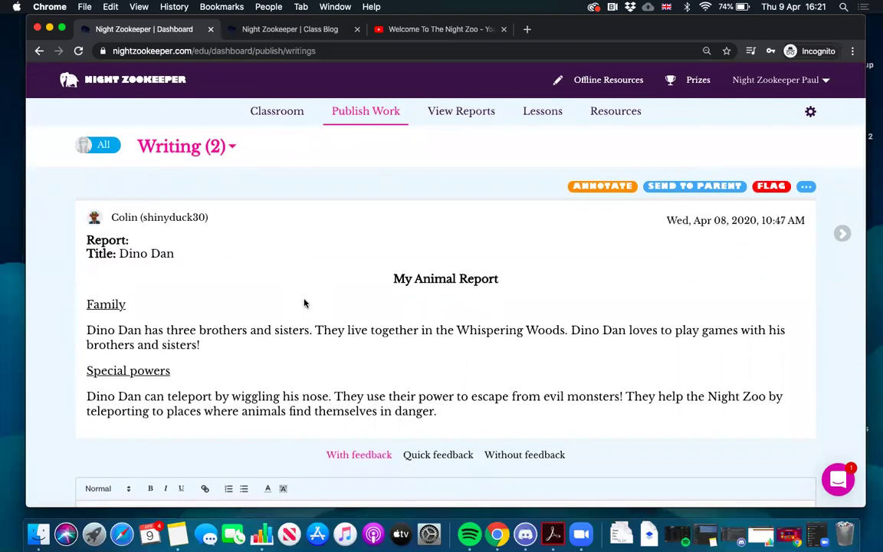
scroll(304, 303, down, 1)
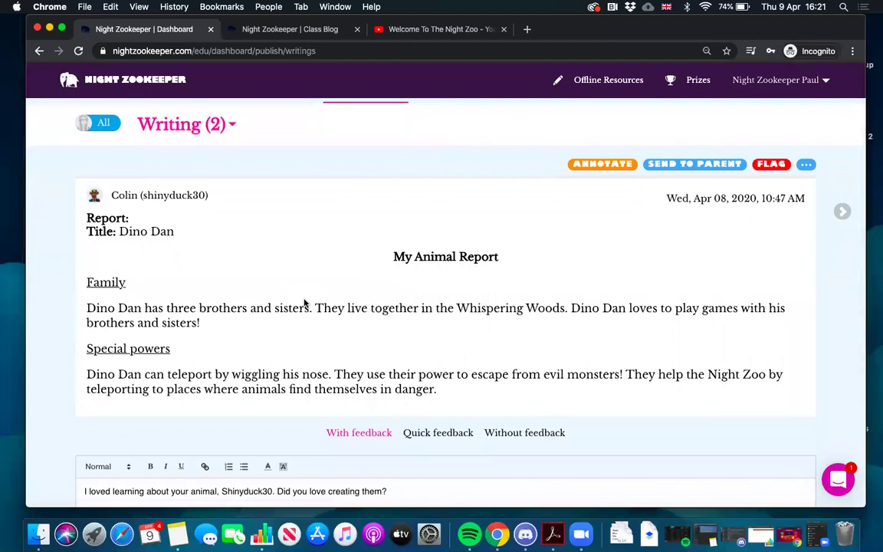
scroll(304, 304, down, 1)
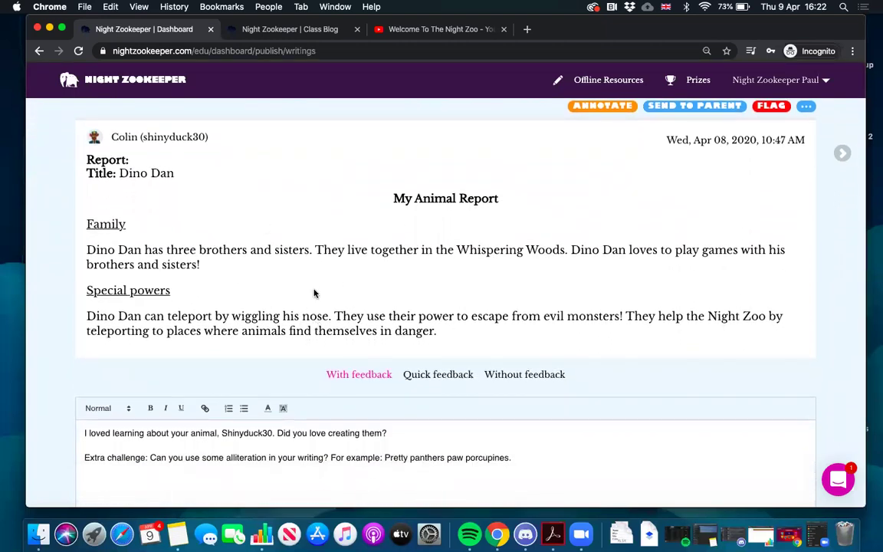
scroll(313, 292, down, 3)
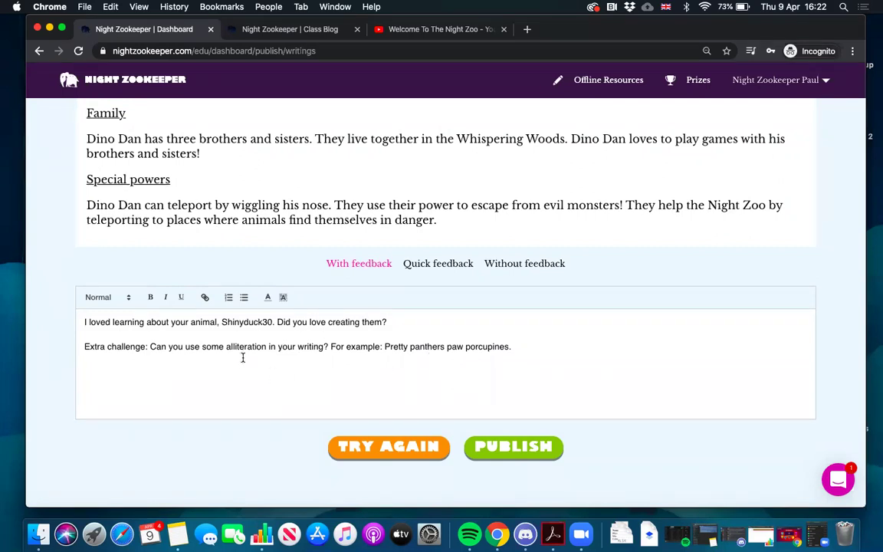
click(527, 353)
click(435, 265)
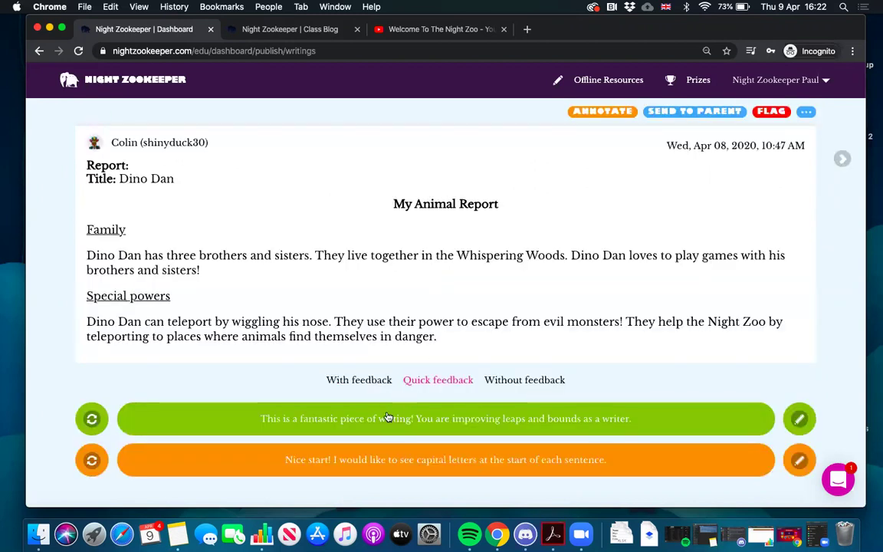
click(91, 419)
click(91, 419)
click(91, 419)
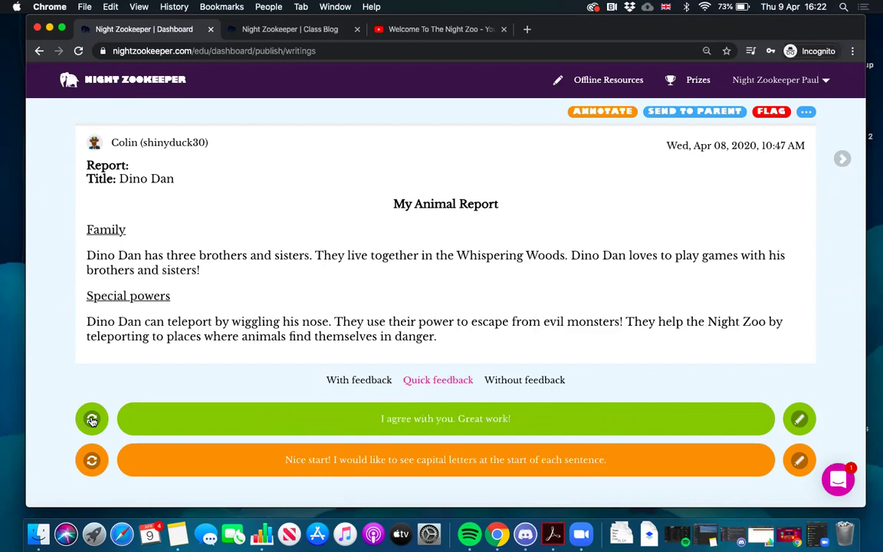
click(522, 381)
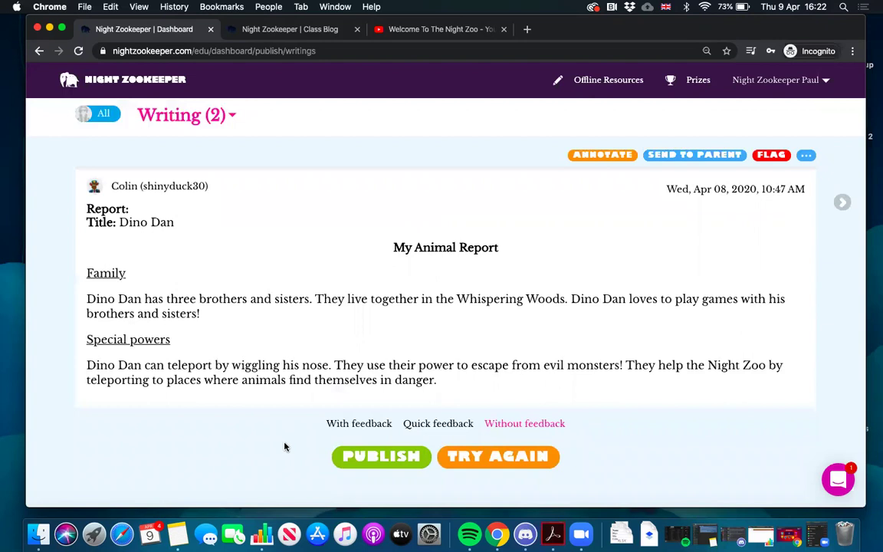
scroll(233, 151, up, 1)
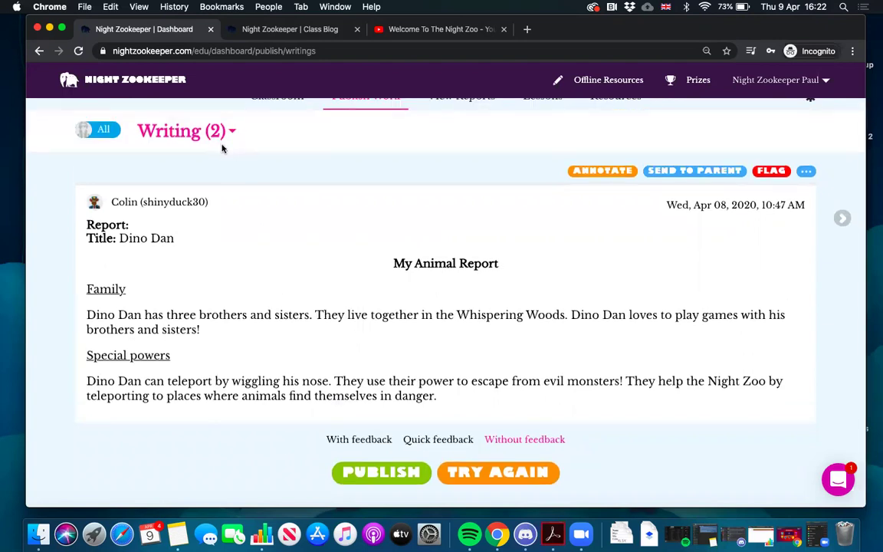
scroll(219, 200, down, 1)
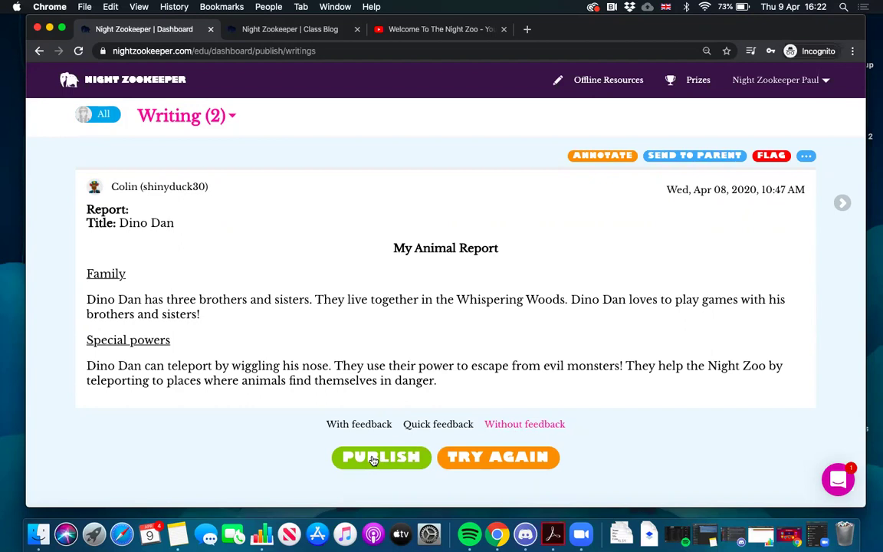
click(357, 425)
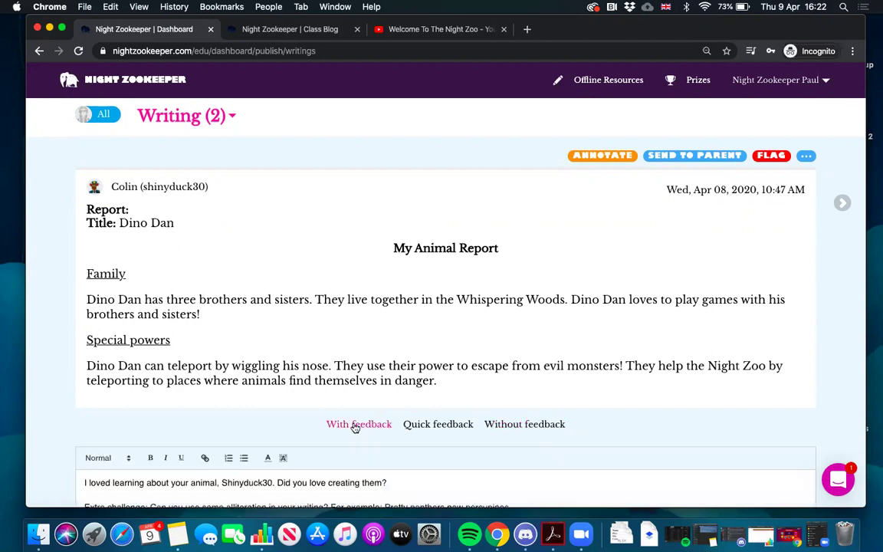
scroll(355, 428, down, 3)
scroll(355, 425, up, 2)
scroll(354, 425, down, 4)
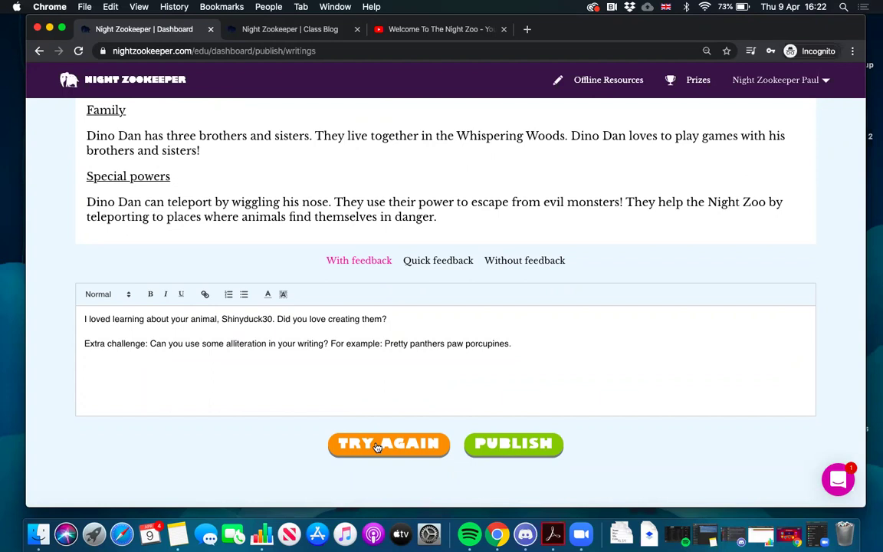
Publish the Dino Dan report and the Chetle report, each with its feedback.
click(508, 446)
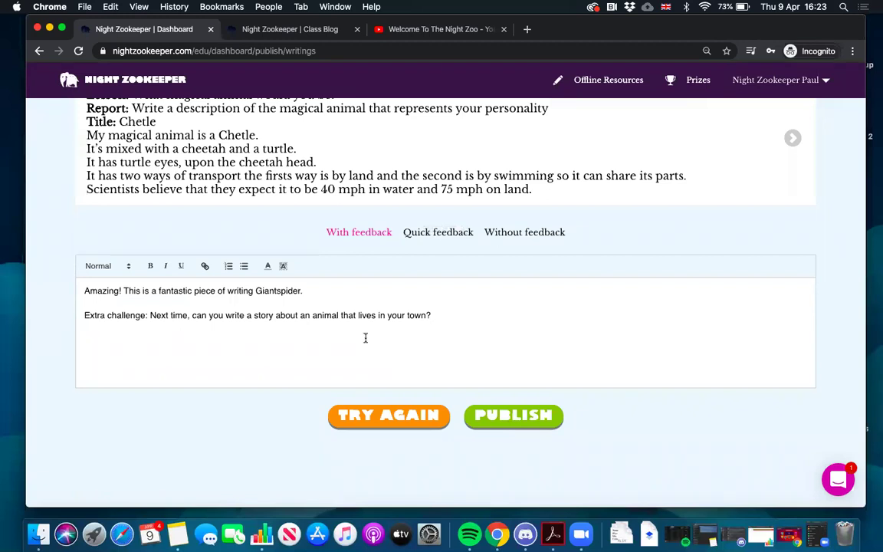
scroll(366, 341, up, 3)
scroll(366, 340, down, 3)
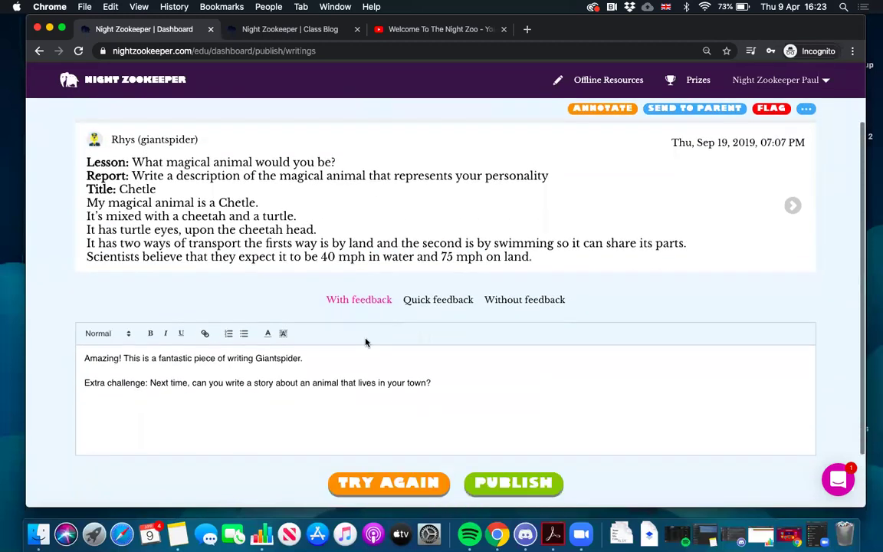
click(507, 434)
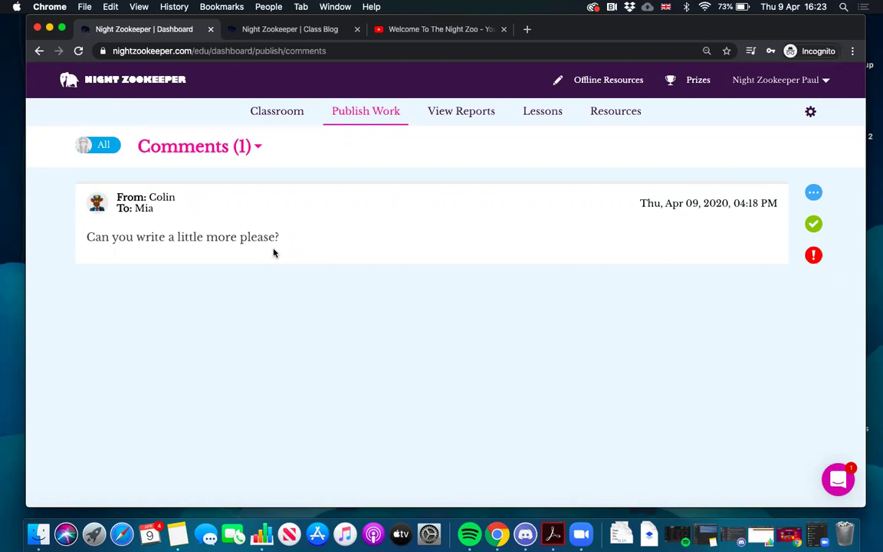
Approve the pending comment, switch the review queue to Writing, then go to Classroom.
click(813, 224)
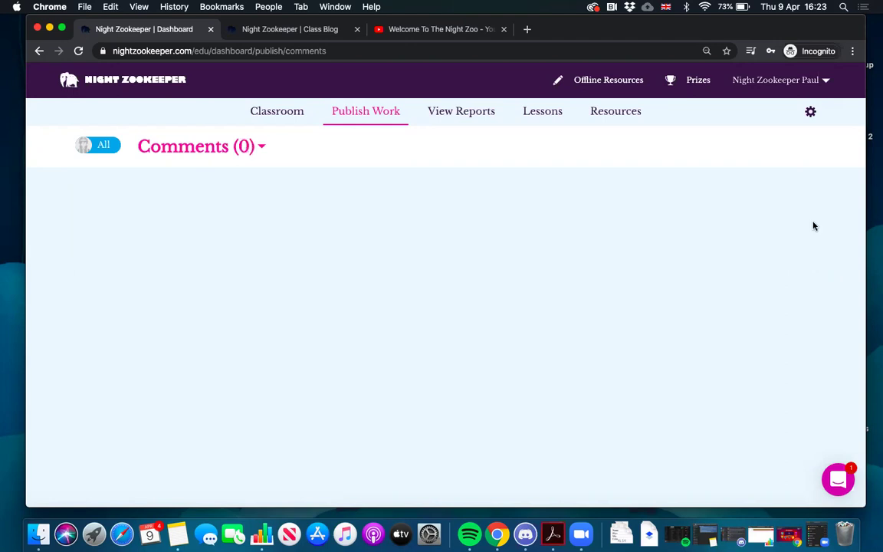
click(207, 152)
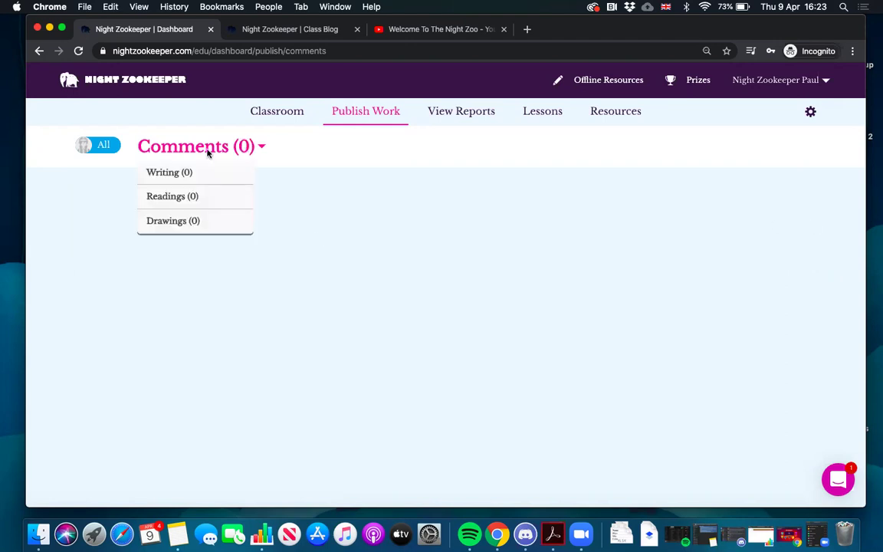
click(183, 170)
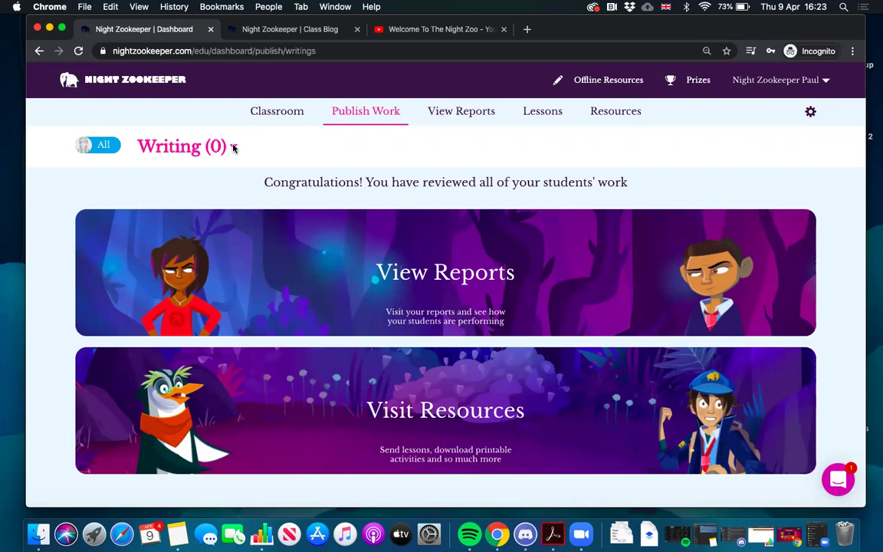
click(284, 117)
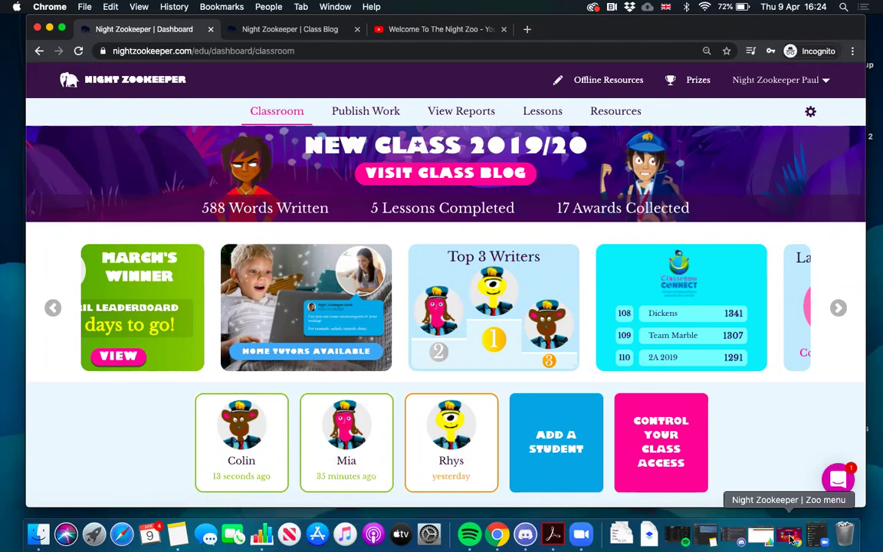
In the student's reloaded Zoo window, open the profile and view 'A day in the life of Sitting Duck'.
click(792, 539)
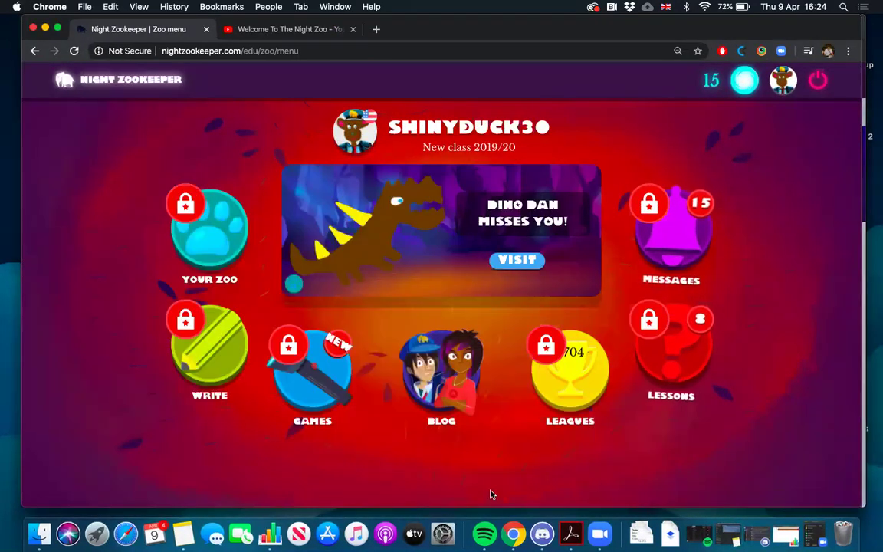
click(74, 52)
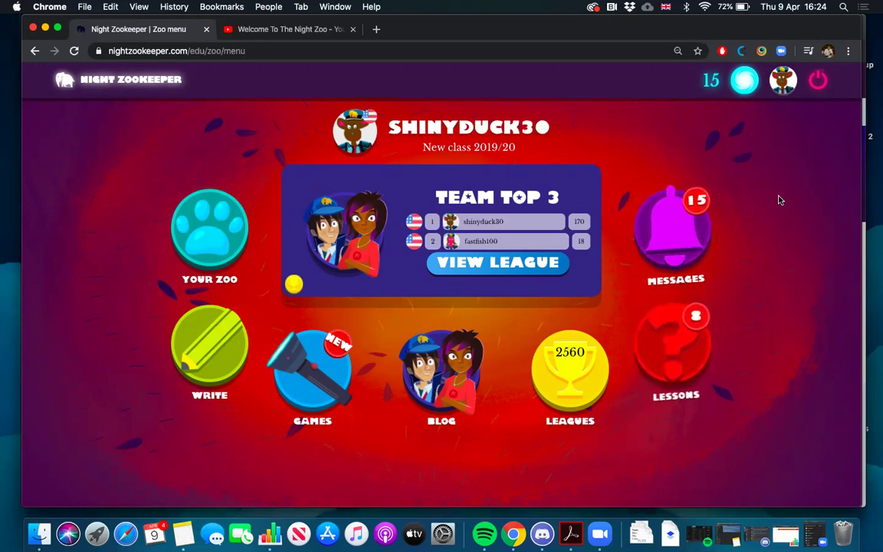
click(438, 130)
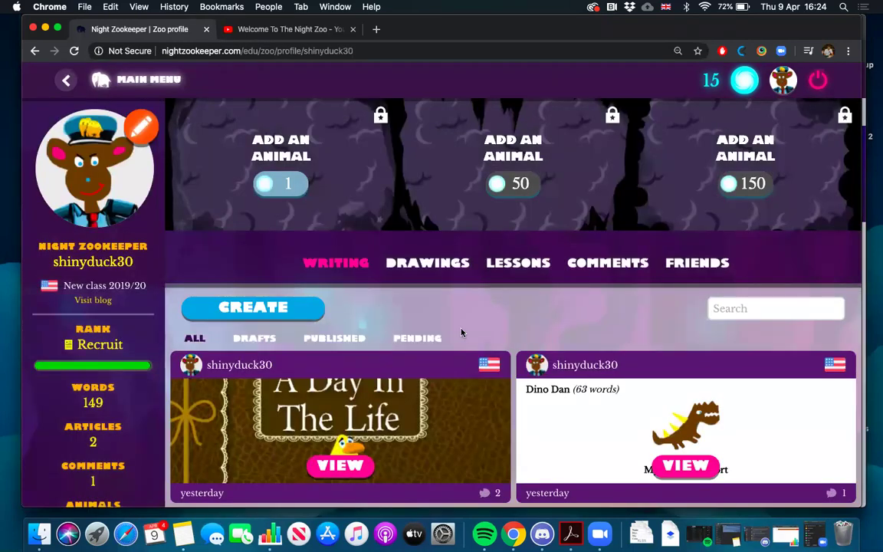
scroll(461, 332, down, 3)
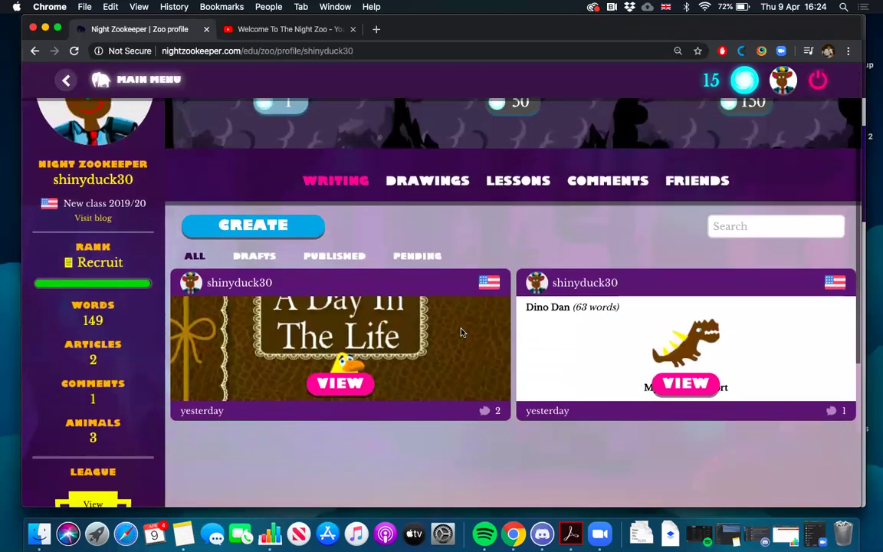
click(335, 383)
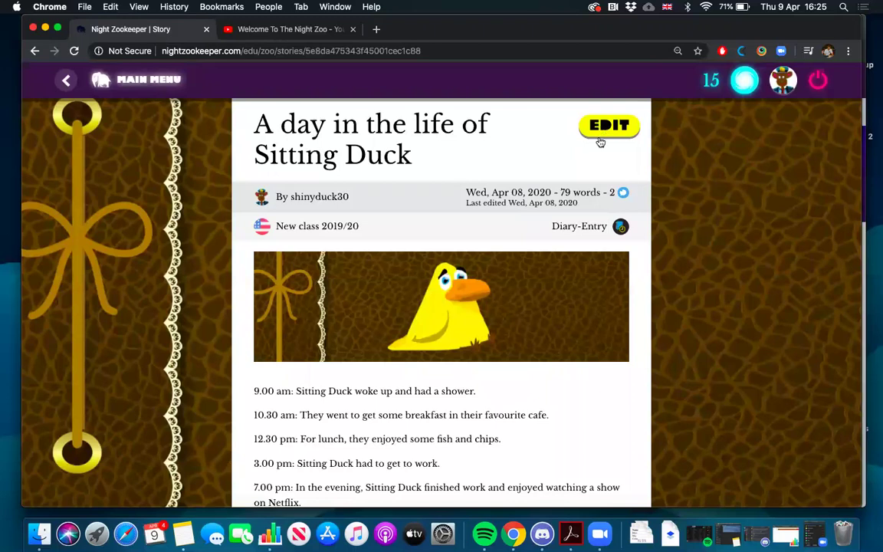
scroll(499, 358, down, 5)
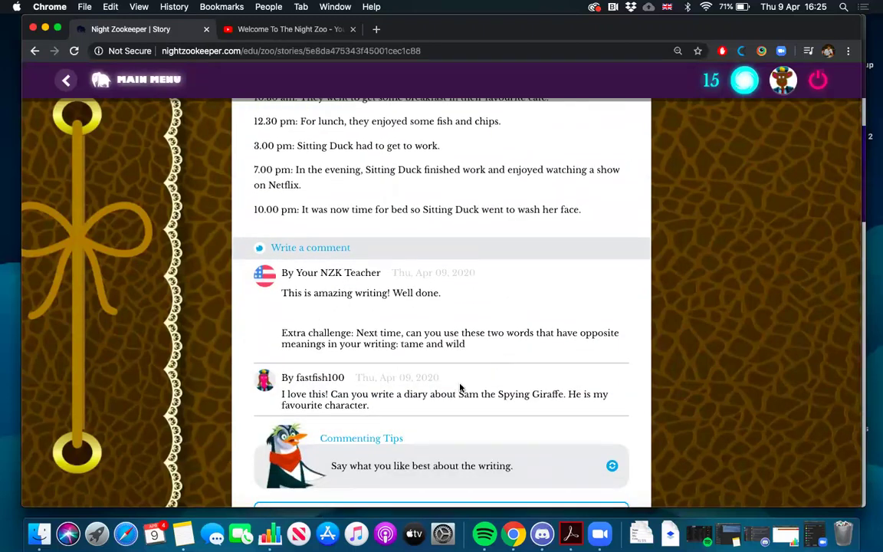
scroll(546, 315, up, 5)
Open the story for editing, review its comments, and finish editing.
click(606, 129)
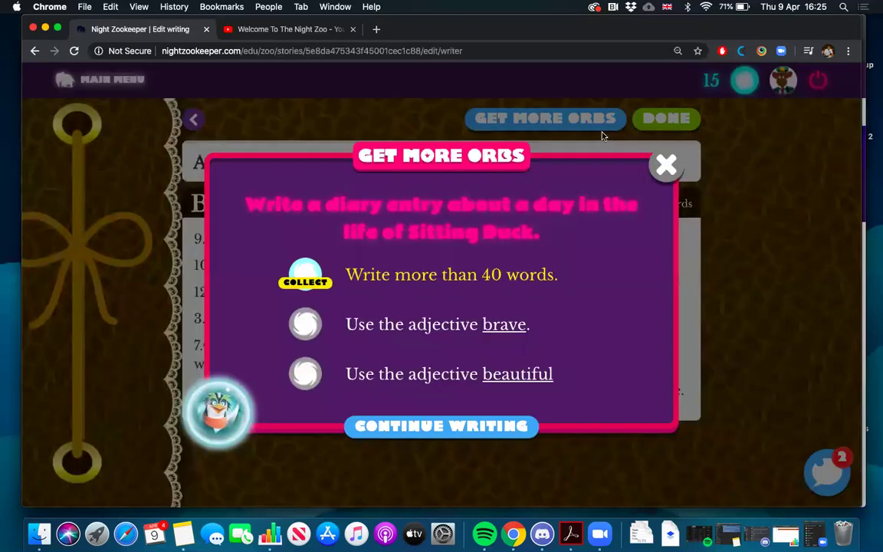
click(407, 428)
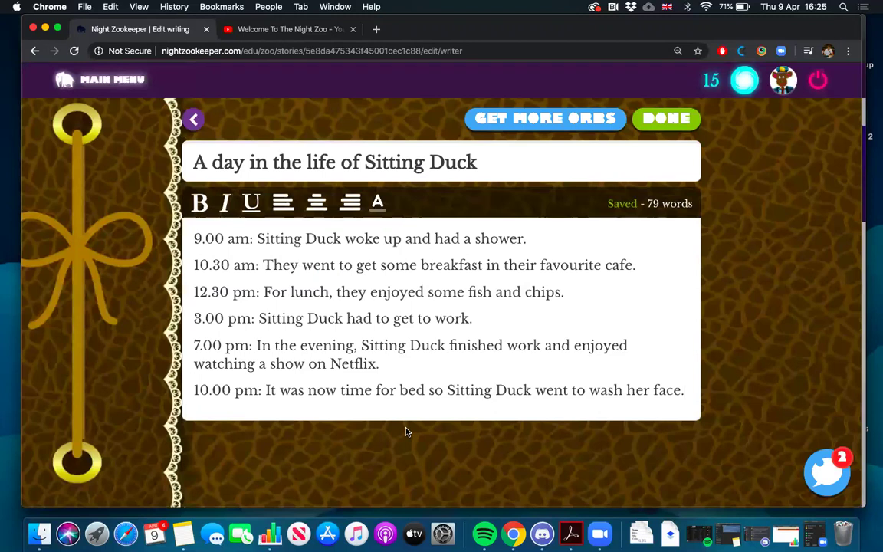
click(822, 470)
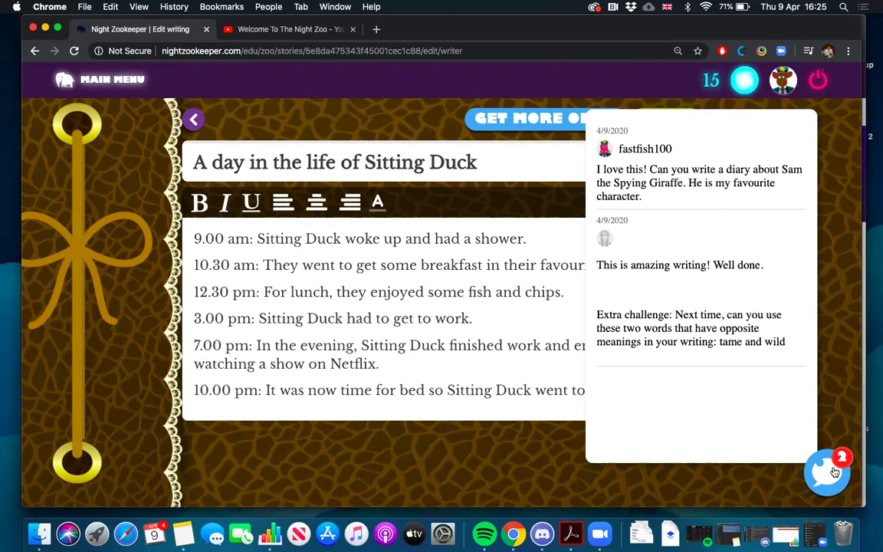
click(776, 449)
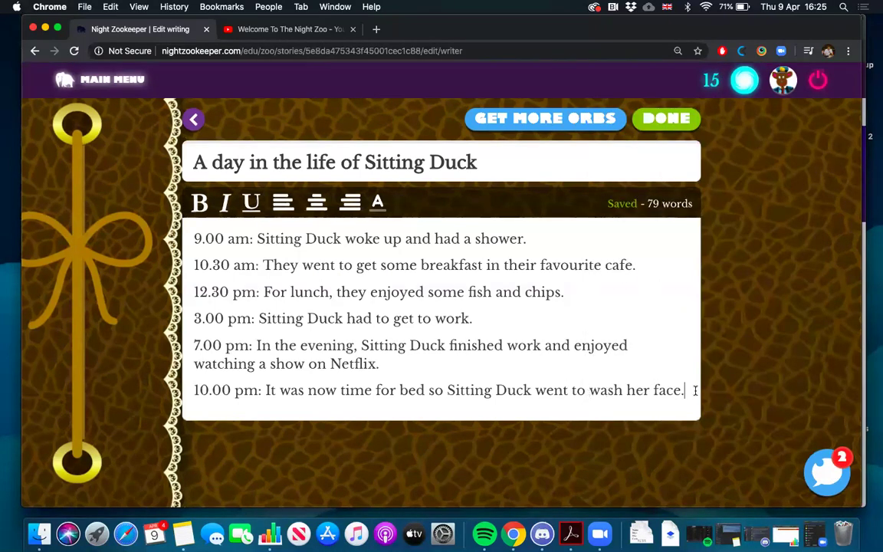
click(669, 119)
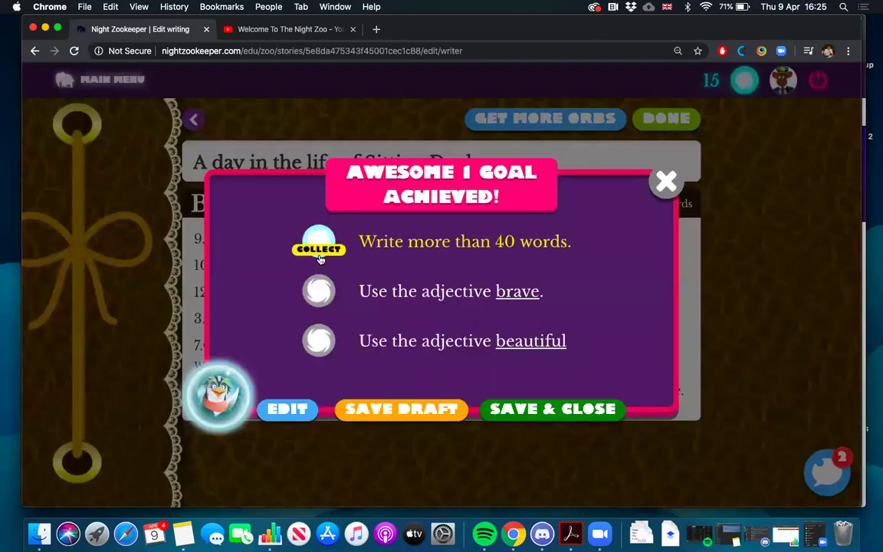
Collect the 40-word goal orb, save and close the story, and open Write from the main menu.
click(320, 250)
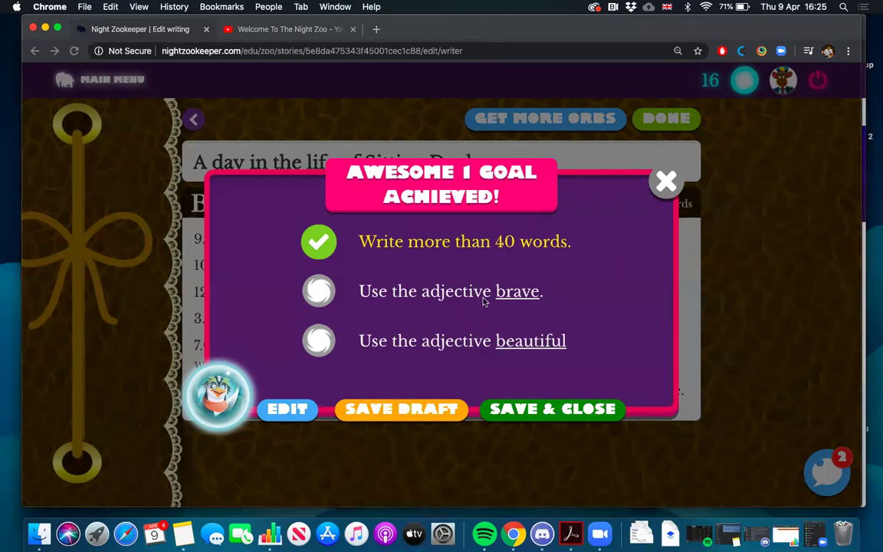
click(521, 408)
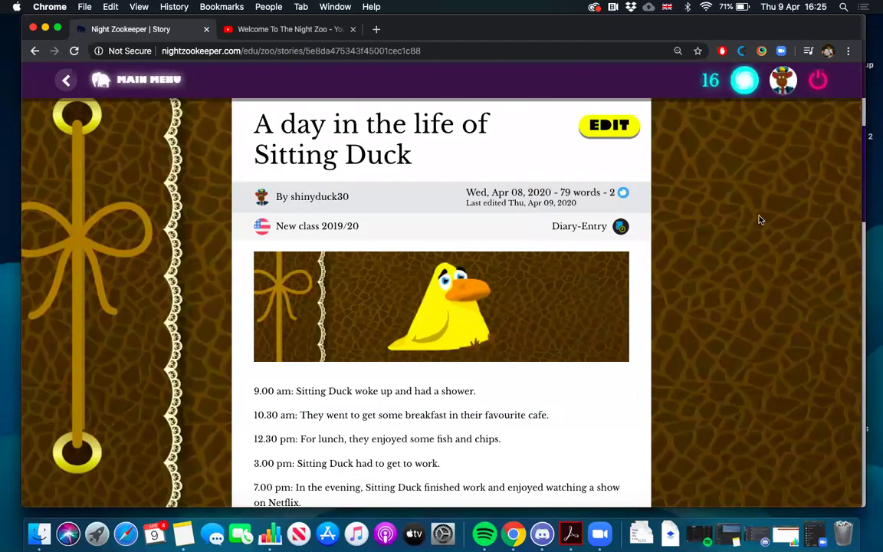
click(137, 81)
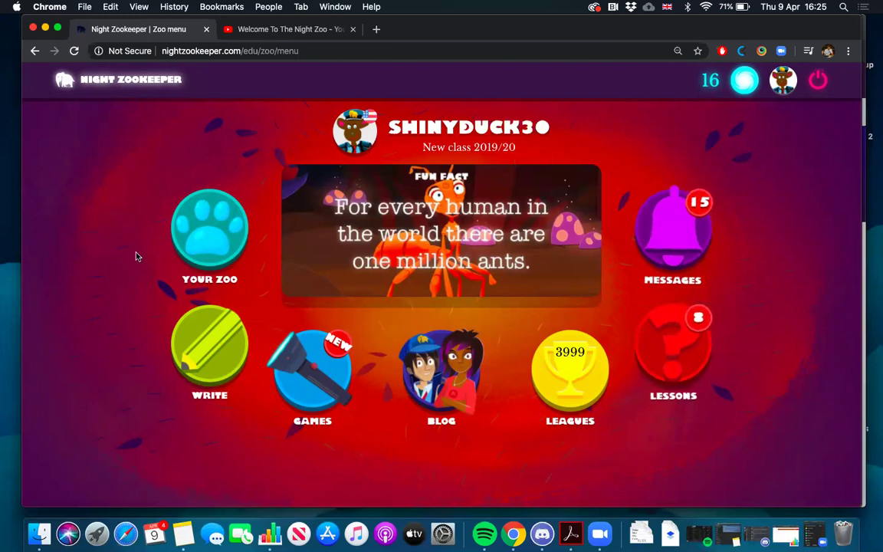
click(208, 349)
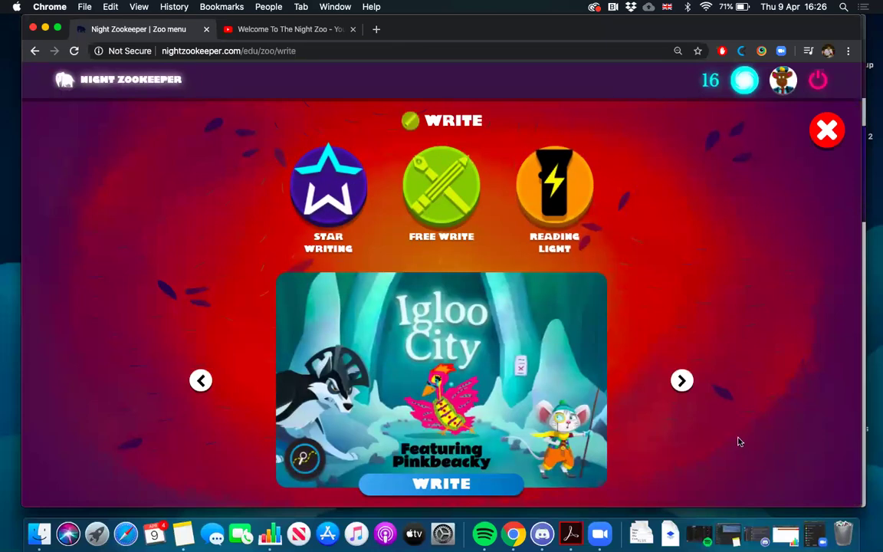
Advance the writing prompt carousel six times to Moon Adventure and open it.
click(682, 382)
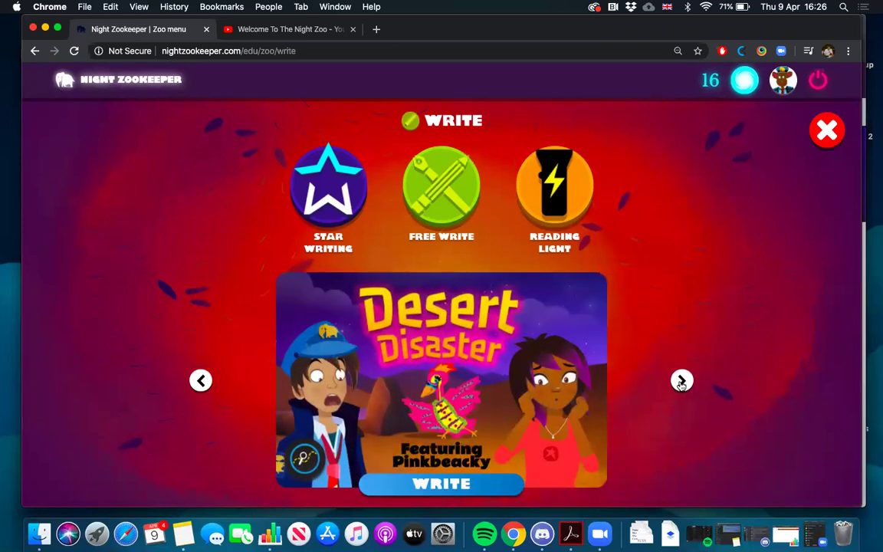
click(681, 382)
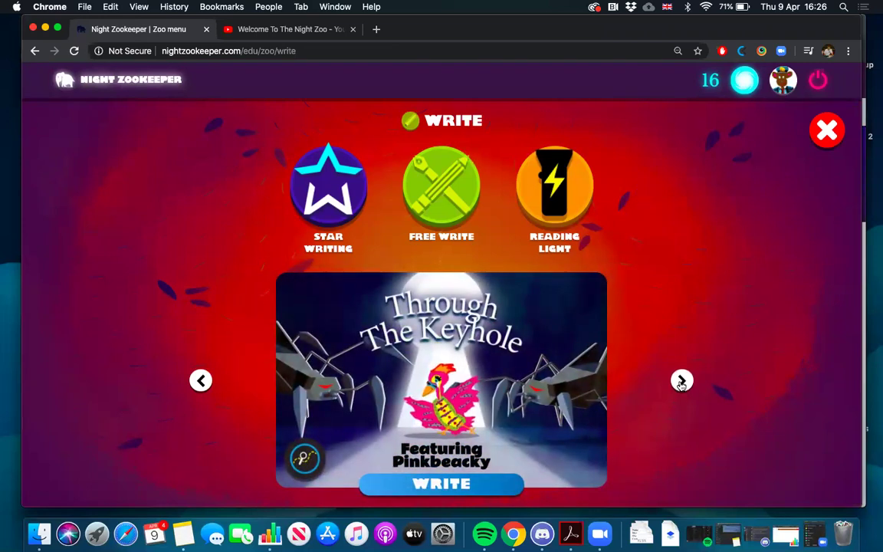
click(680, 383)
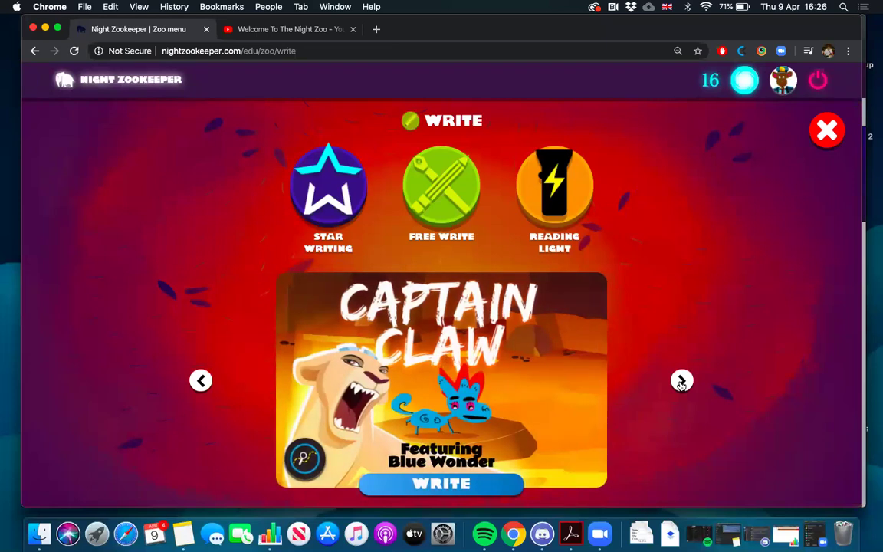
click(681, 382)
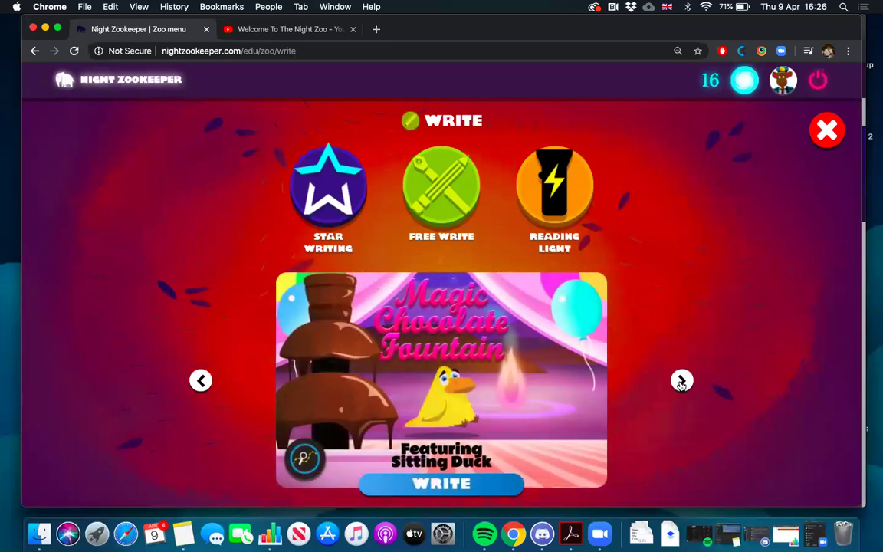
click(681, 381)
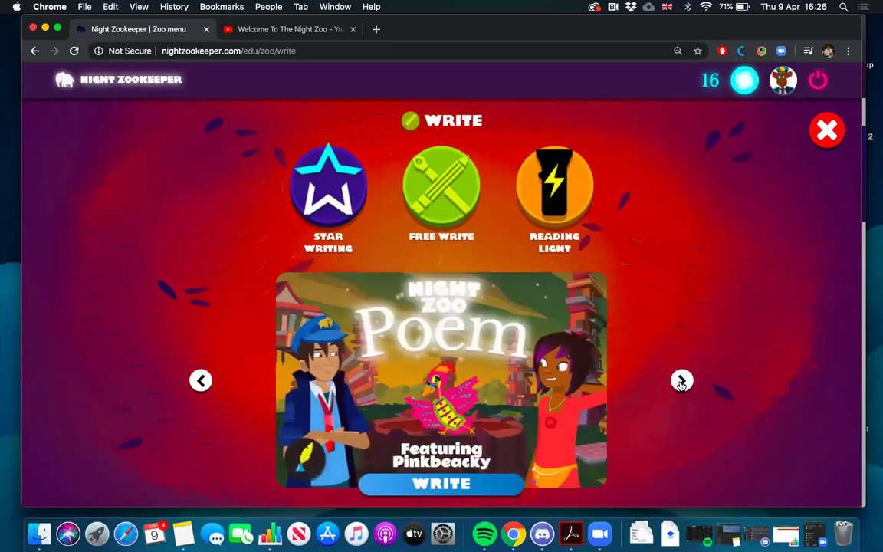
click(681, 382)
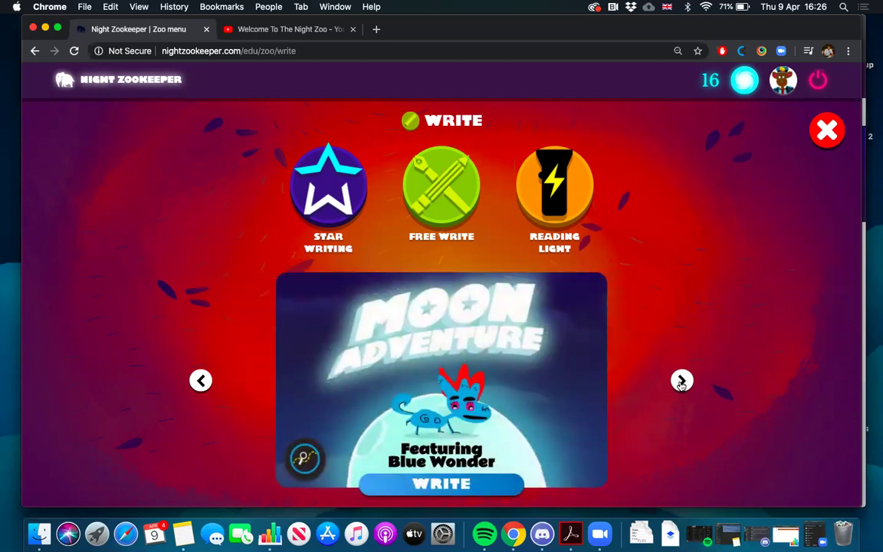
click(441, 485)
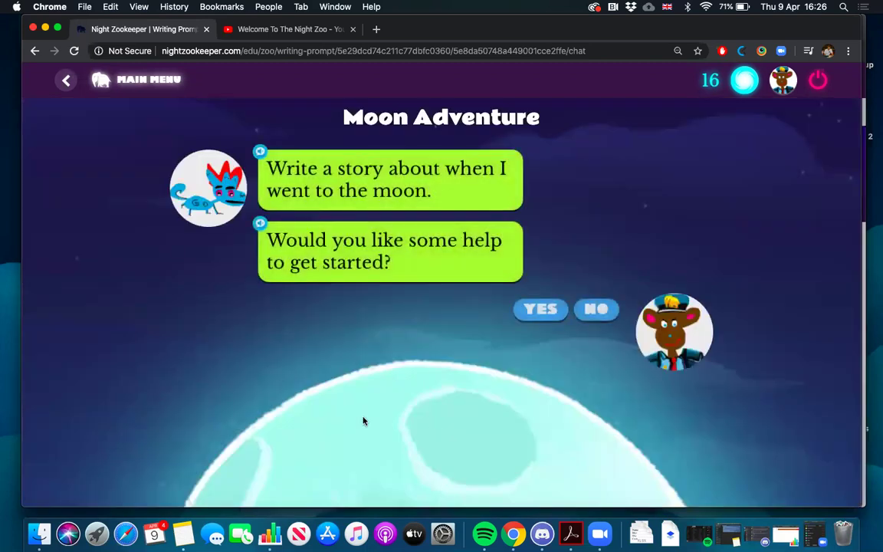
Accept help starting the Moon Adventure story, then leave back to the zoo main menu.
click(536, 309)
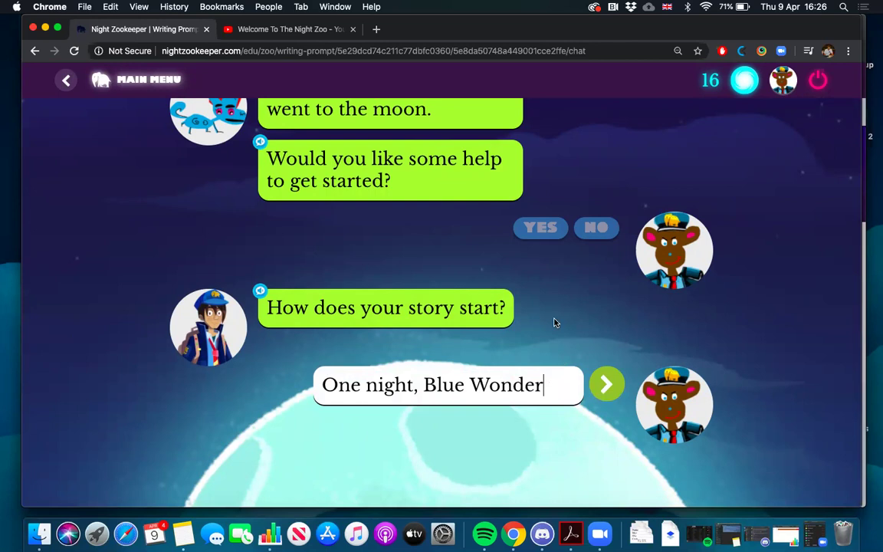
scroll(556, 322, up, 3)
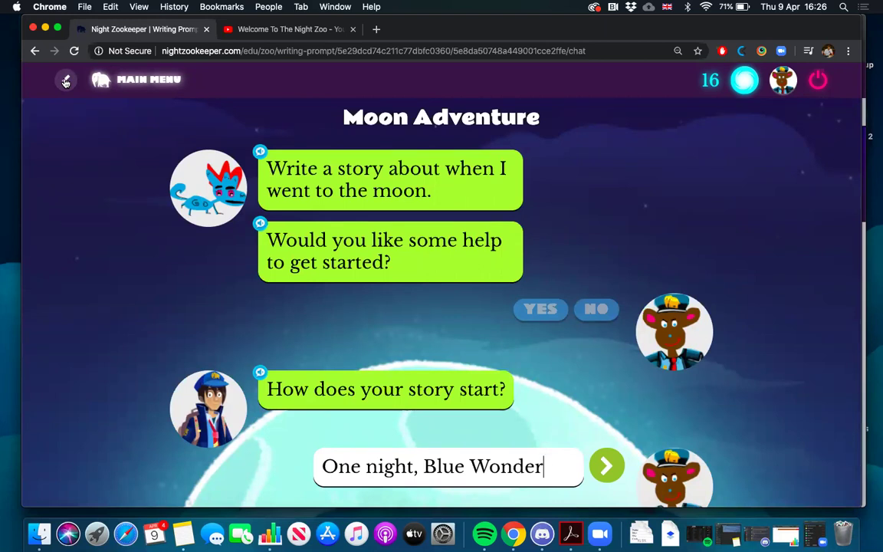
click(66, 82)
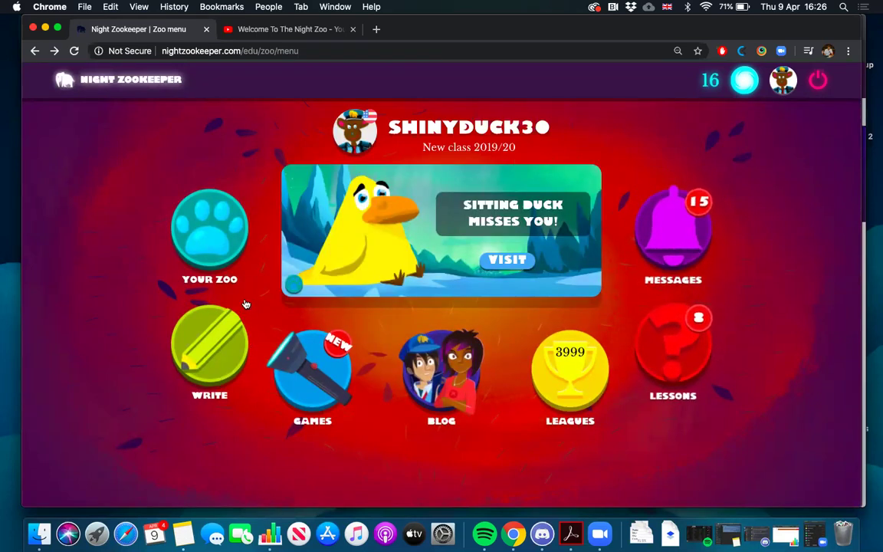
From the zoo map, dismiss the pink bird's and giraffe's messages and open PinkBeacky's level-2 enclosure.
click(218, 228)
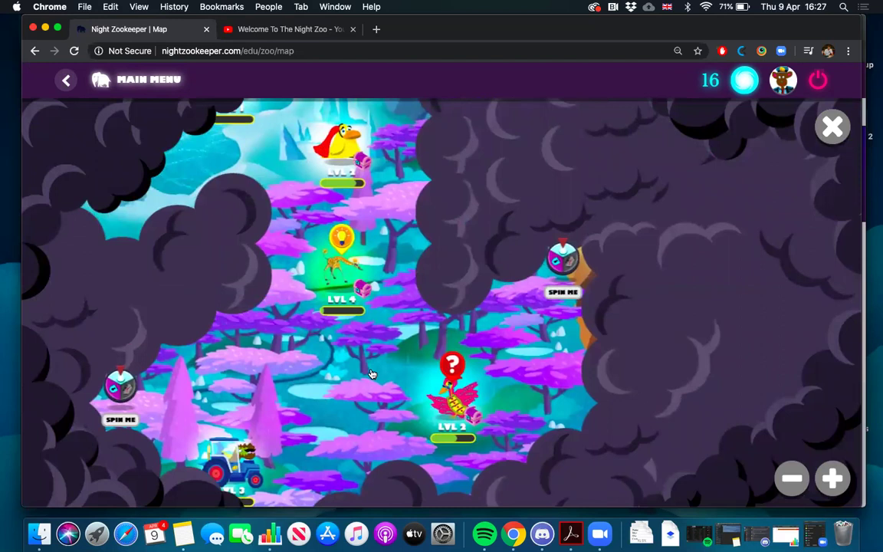
click(453, 392)
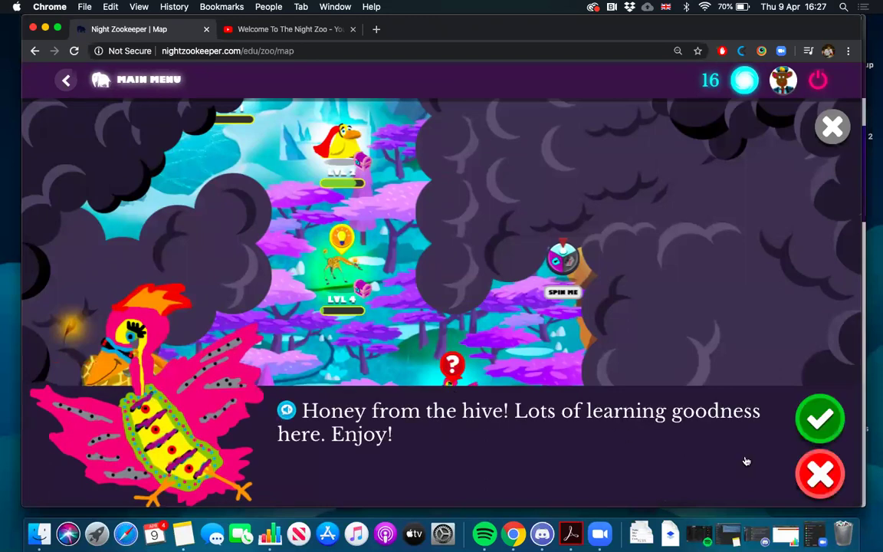
click(820, 475)
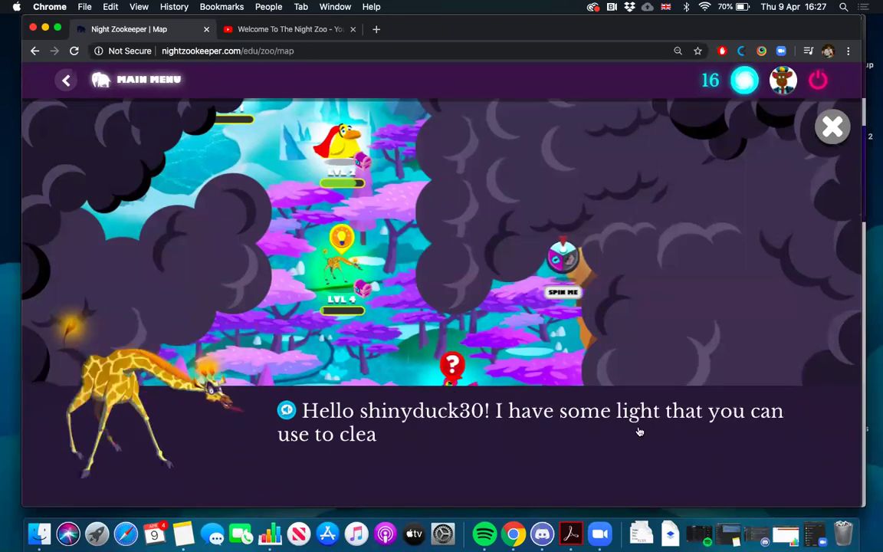
click(643, 431)
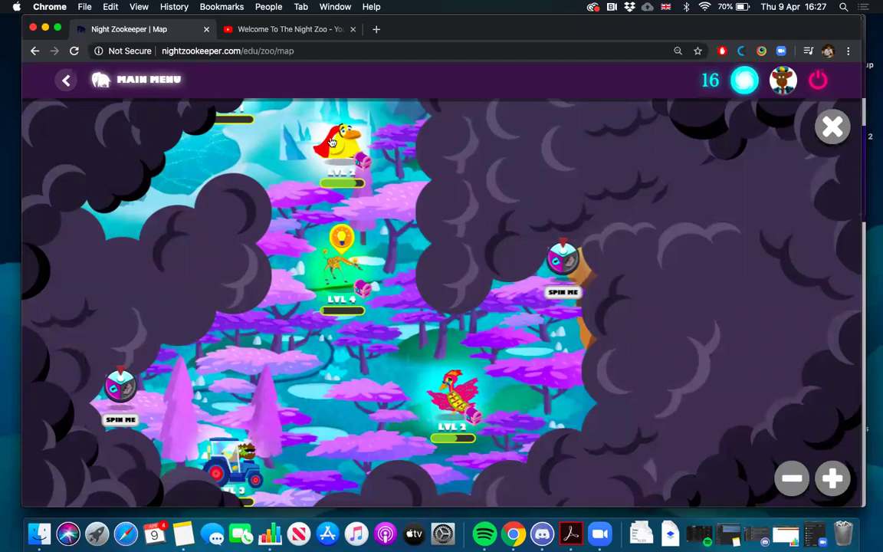
click(457, 402)
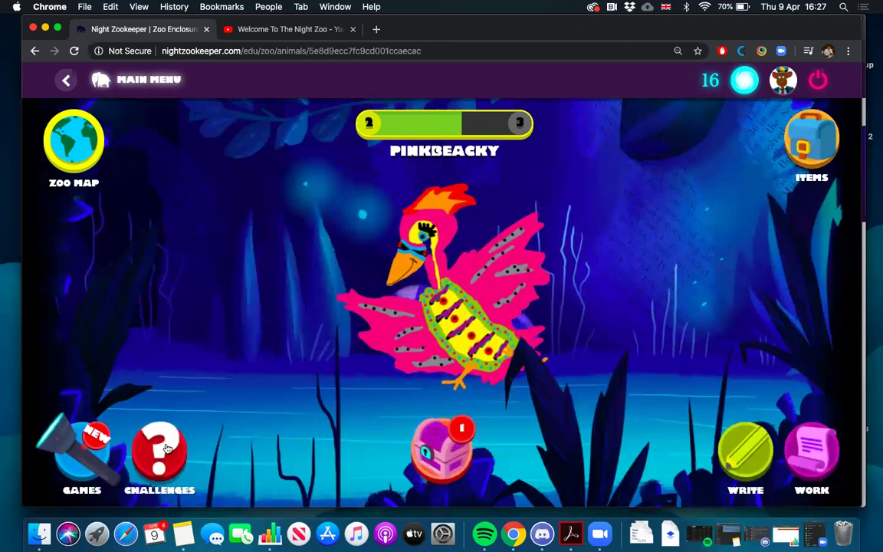
Accept the New Zealand Fantail Bird lesson challenge, view its slide, then save, exit, and return to the main menu.
click(159, 454)
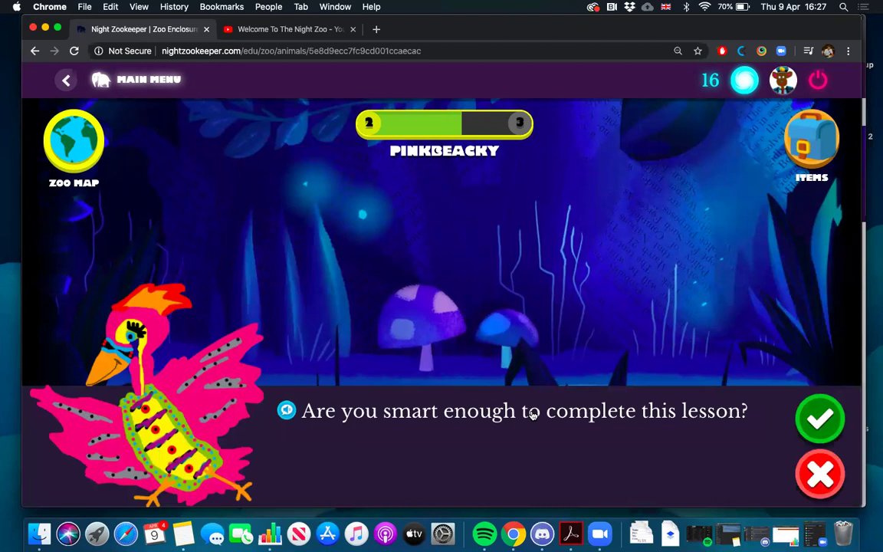
click(819, 417)
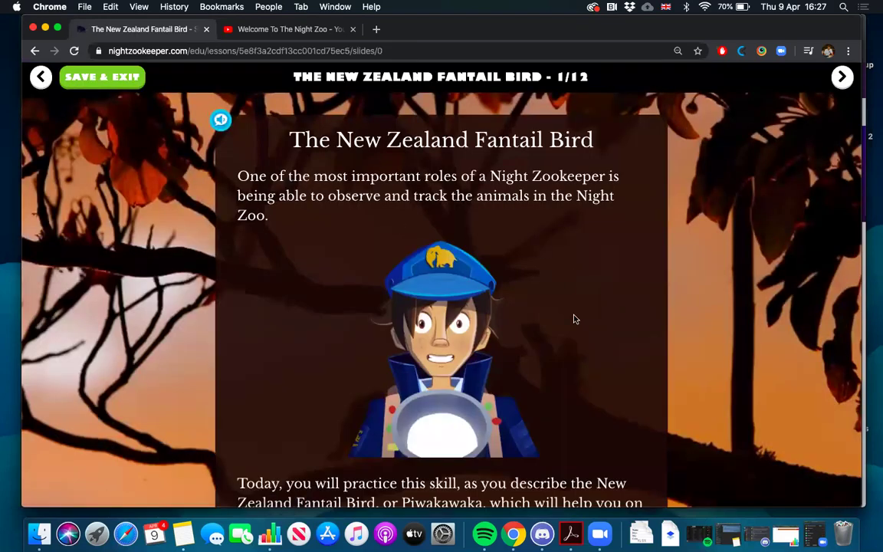
scroll(575, 319, down, 3)
scroll(576, 318, up, 2)
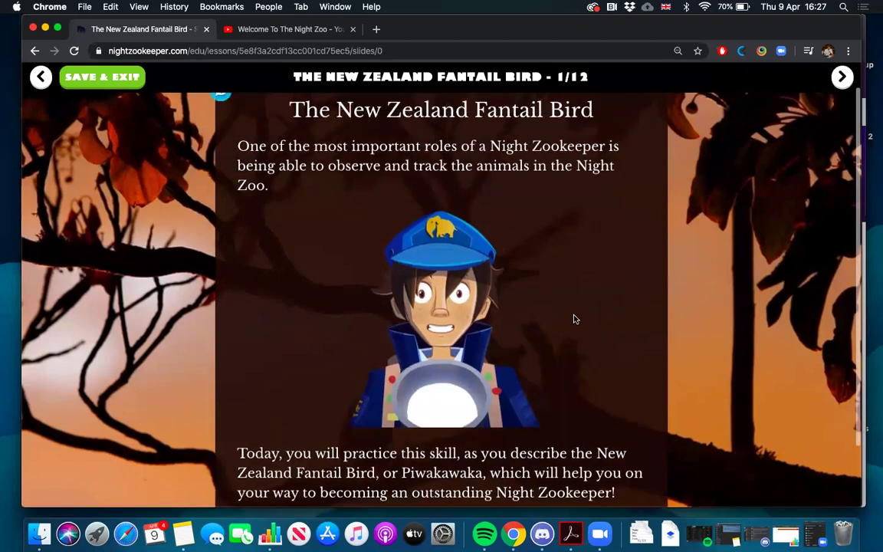
scroll(576, 319, up, 2)
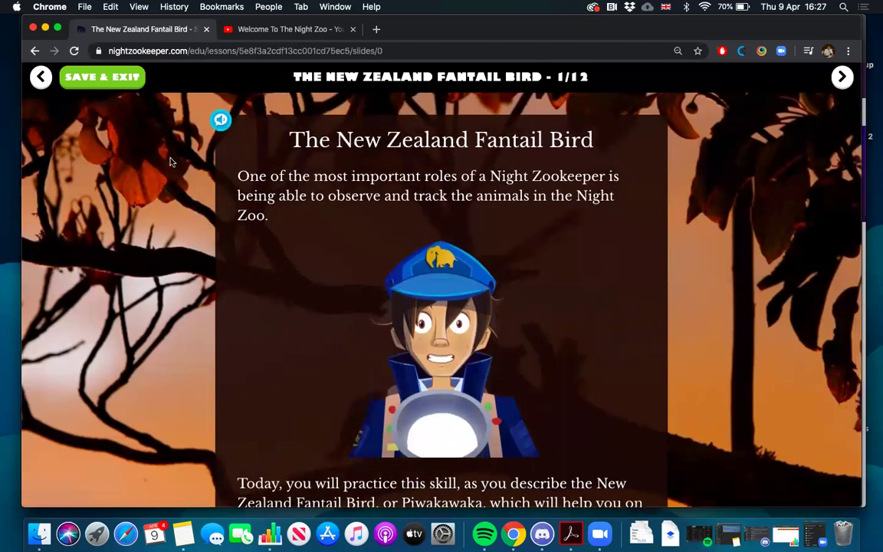
click(96, 80)
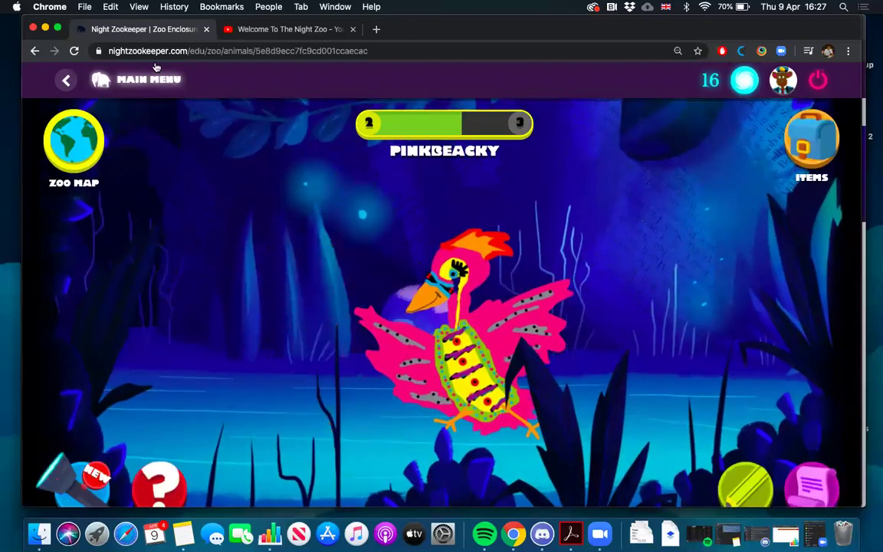
click(138, 80)
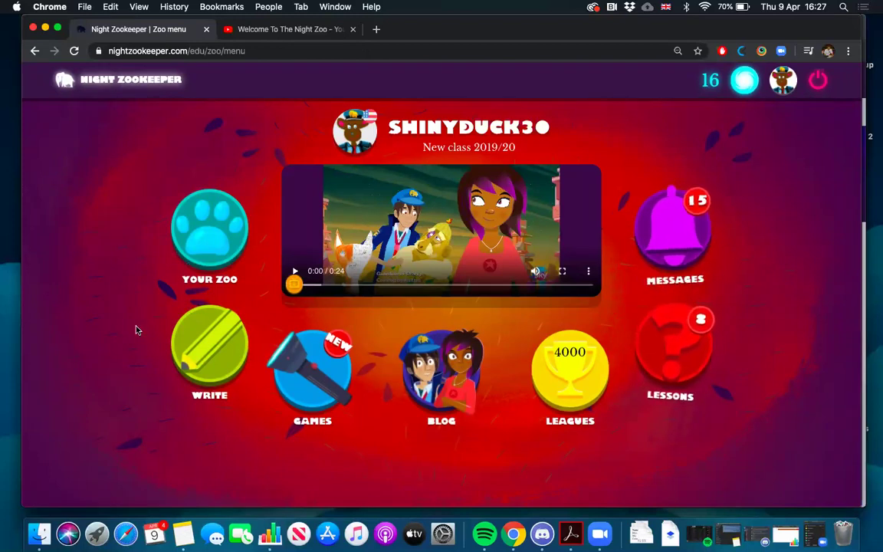
Open the Reading Light reading log from the WRITE activities.
click(215, 360)
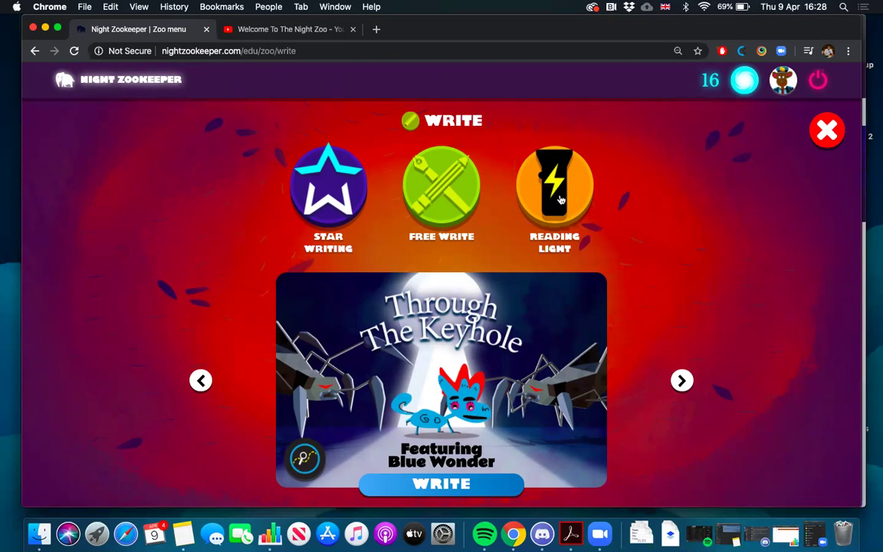
click(561, 199)
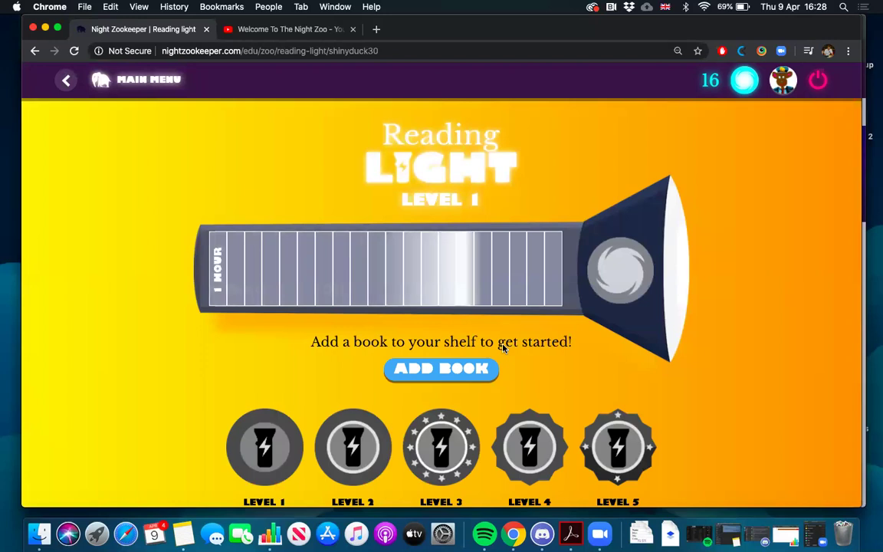
scroll(502, 346, down, 2)
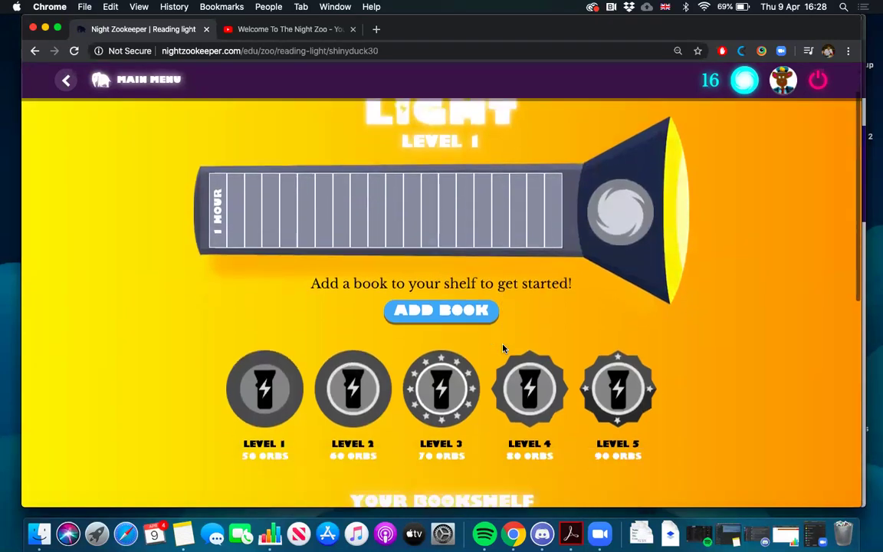
Add a book by searching 'night zookeeper' and picking the Night Zookeeper result.
click(428, 310)
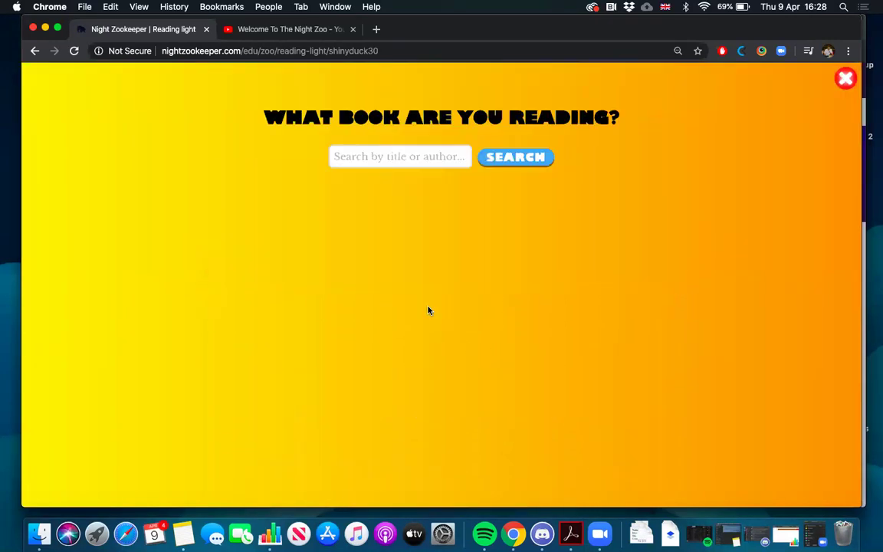
click(369, 157)
text(night zookeepe)
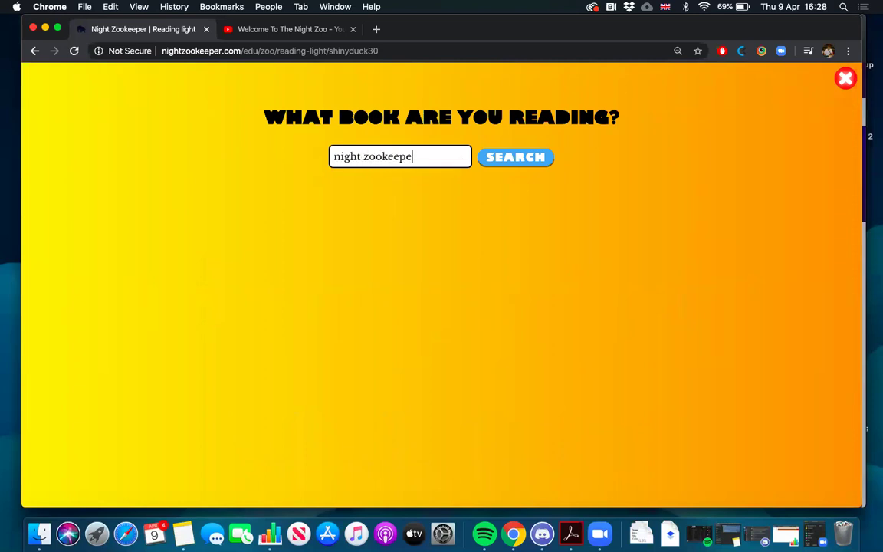
text(r)
click(516, 157)
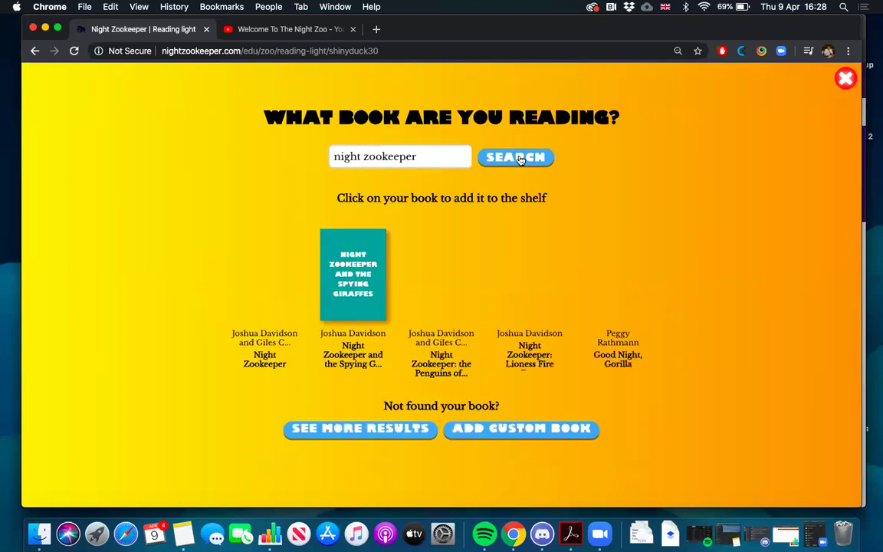
click(260, 284)
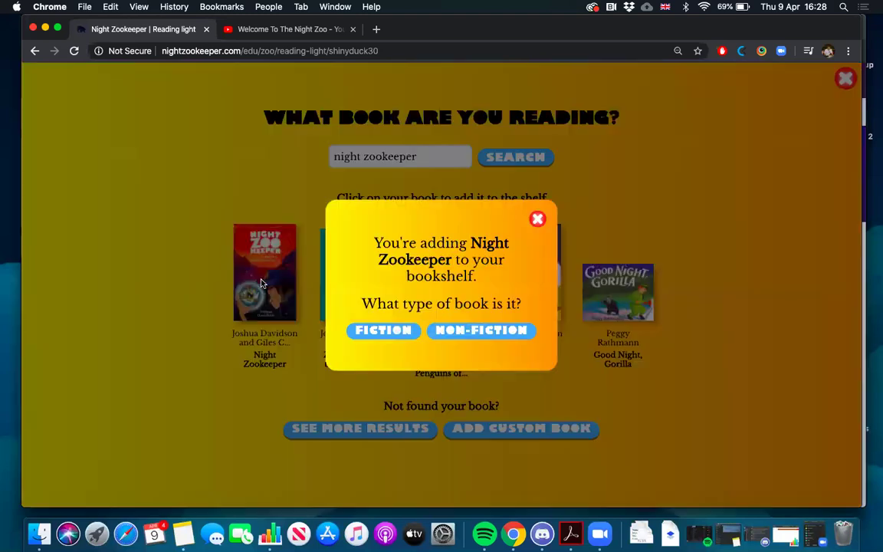
Mark the book as fiction and submit 20 minutes read with note 'I learnt that there is a Night Zookeeper called Will.'.
click(368, 334)
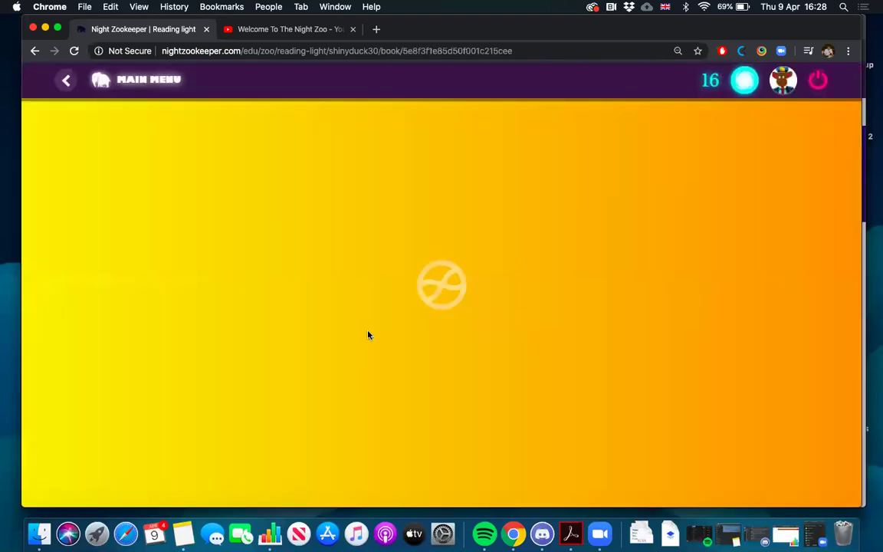
click(413, 170)
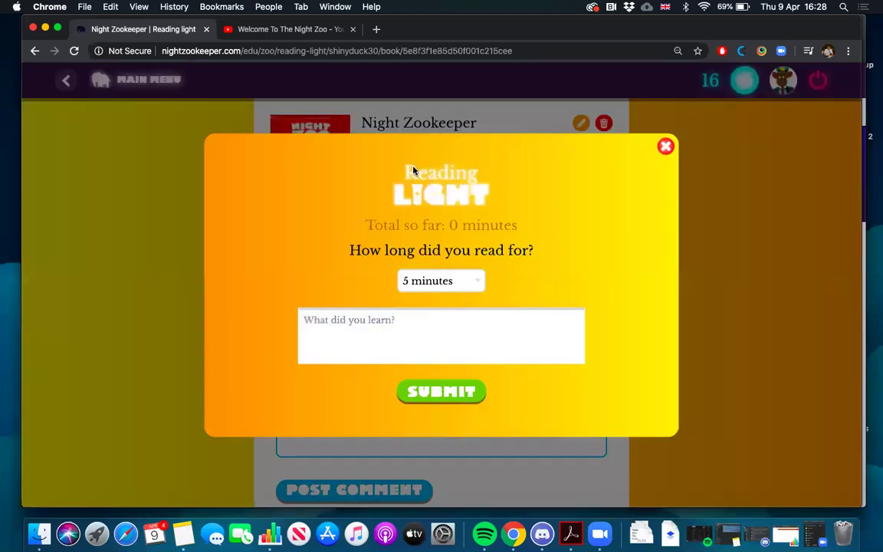
click(412, 280)
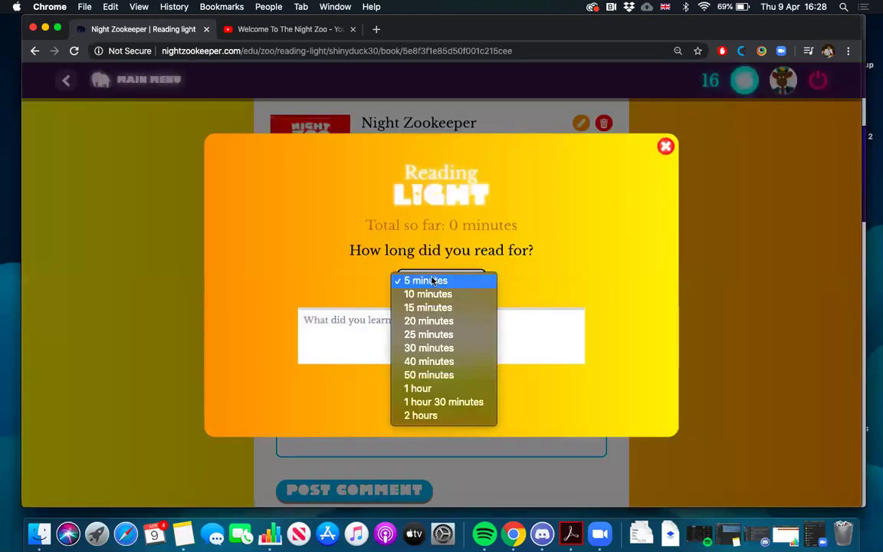
click(426, 320)
click(374, 320)
text(I learnt that)
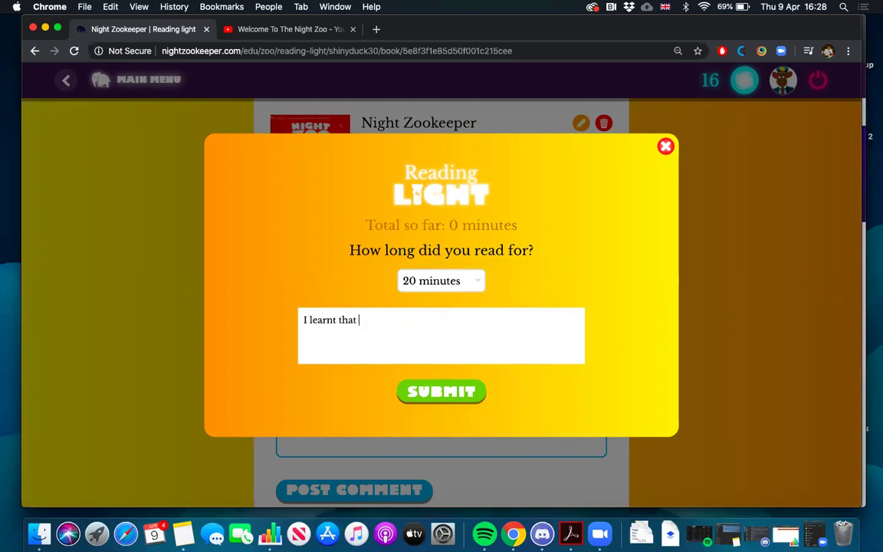
text( there is a Night Zookeeper called Will.)
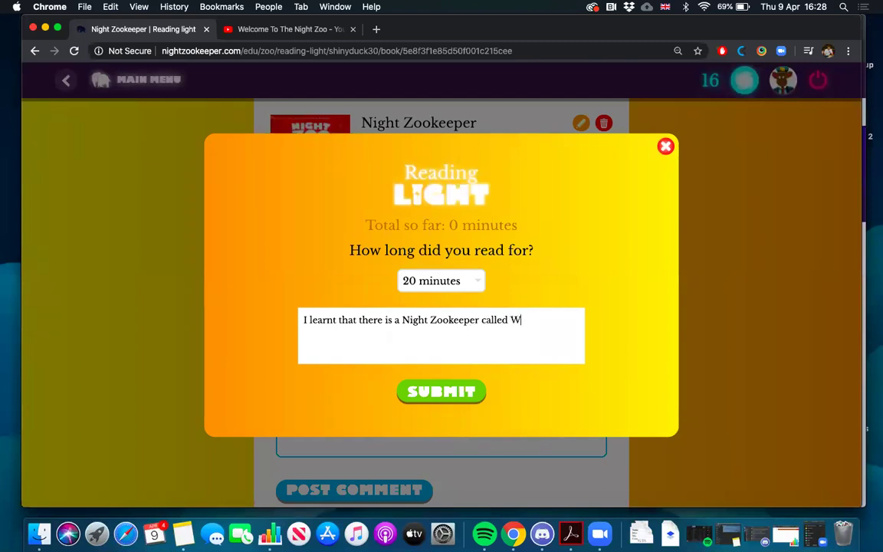
click(421, 393)
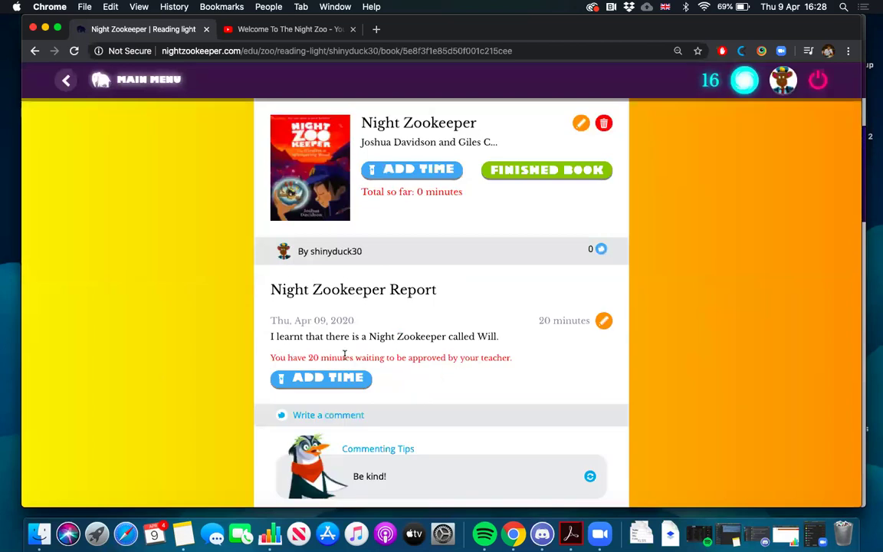
Check the awaiting-teacher-approval message, then minimise the student window to reveal the teacher dashboard.
triple_click(377, 354)
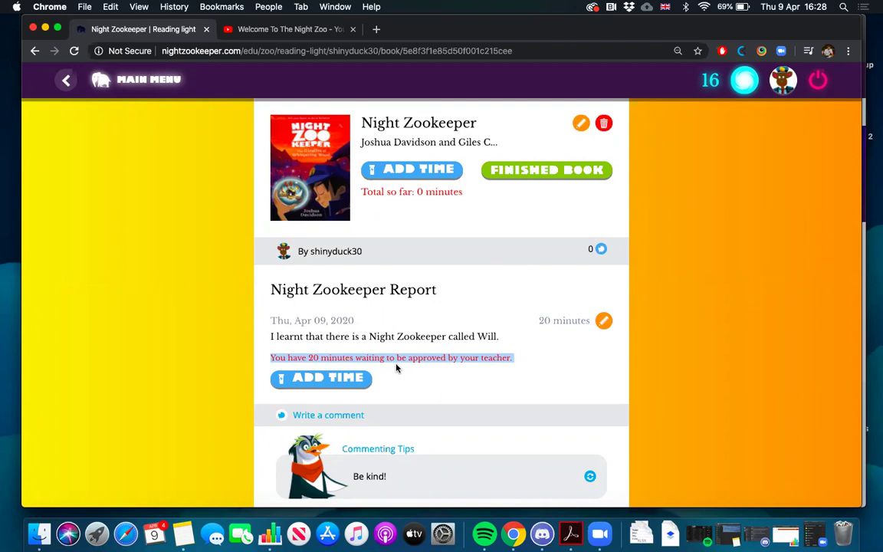
click(413, 360)
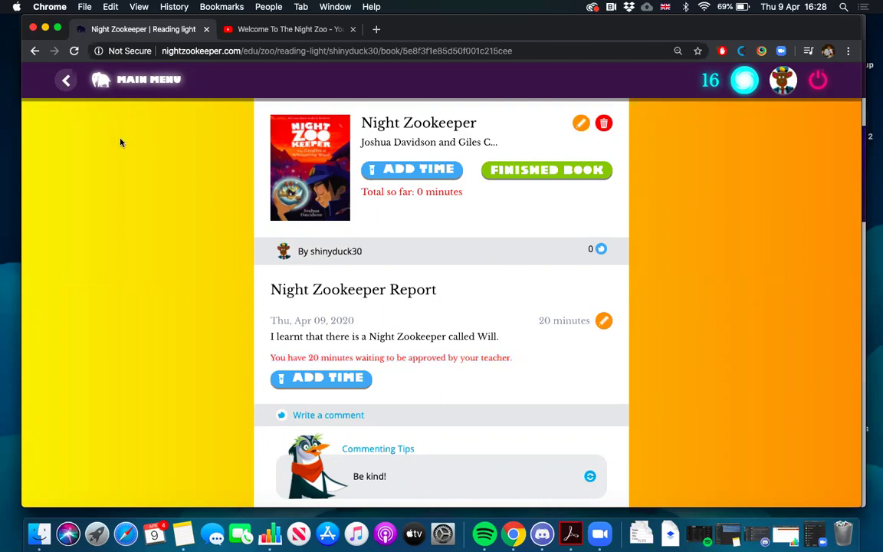
click(45, 29)
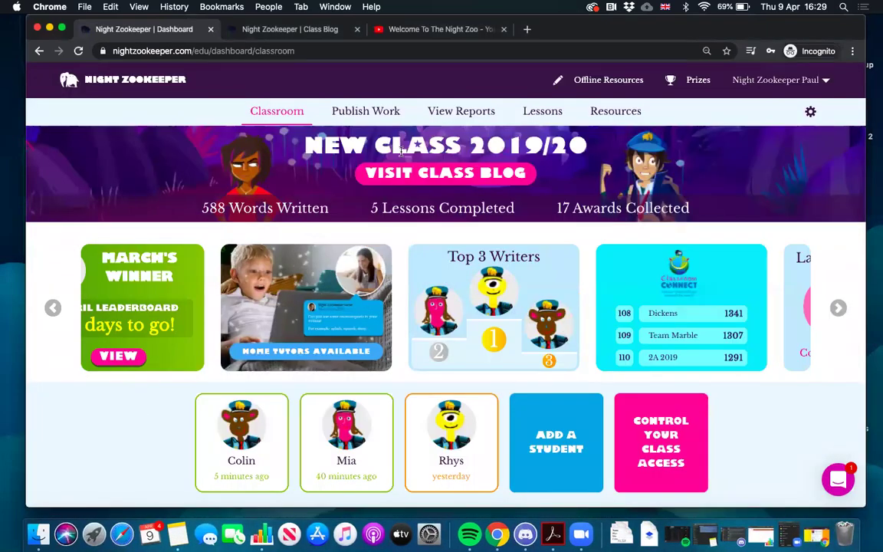
Approve the 20-minute reading under Publish Work's Readings (1) list, then go back to Classroom.
click(367, 114)
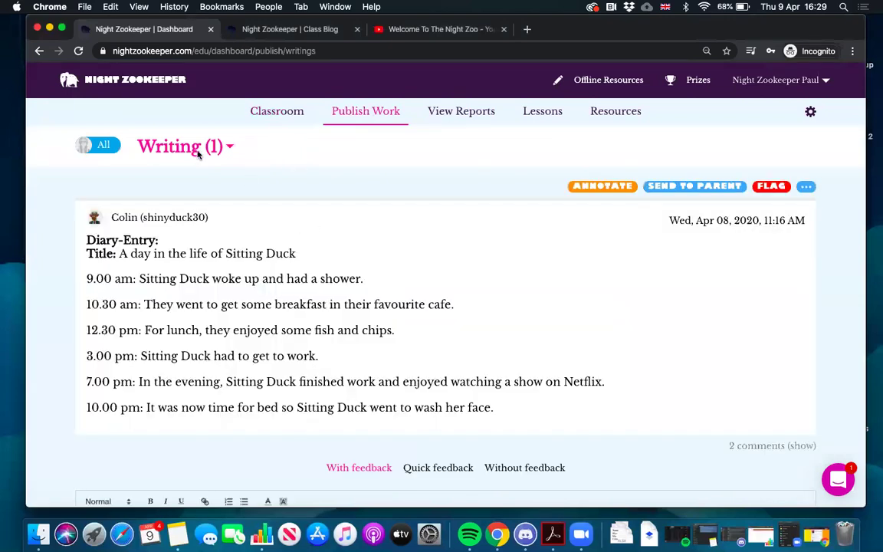
click(197, 151)
click(187, 198)
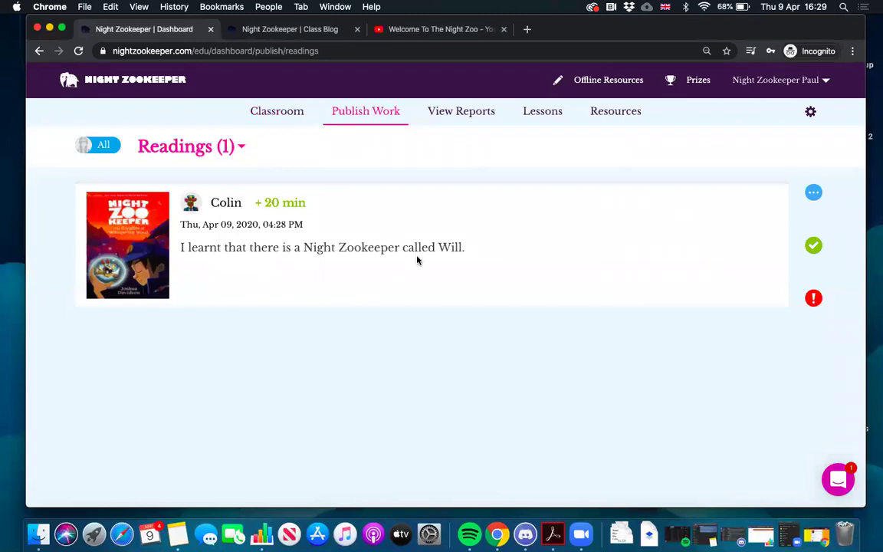
click(813, 246)
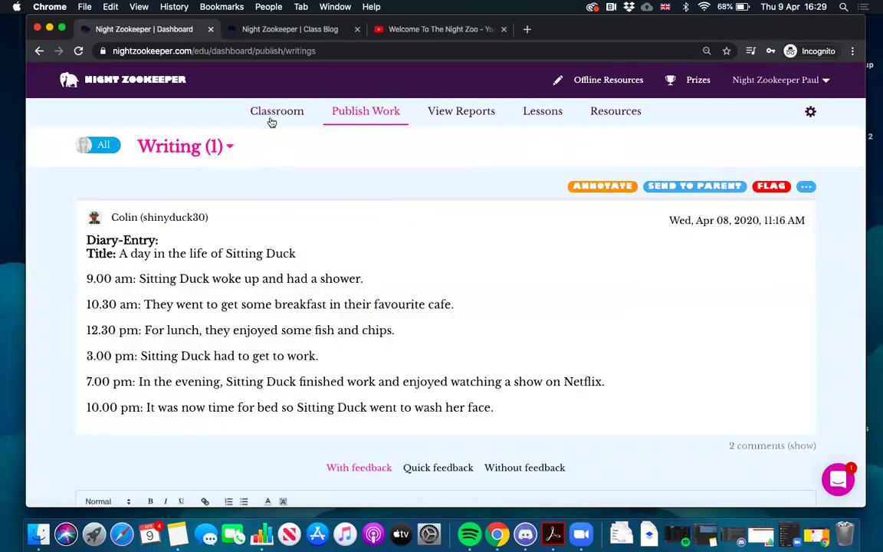
click(270, 121)
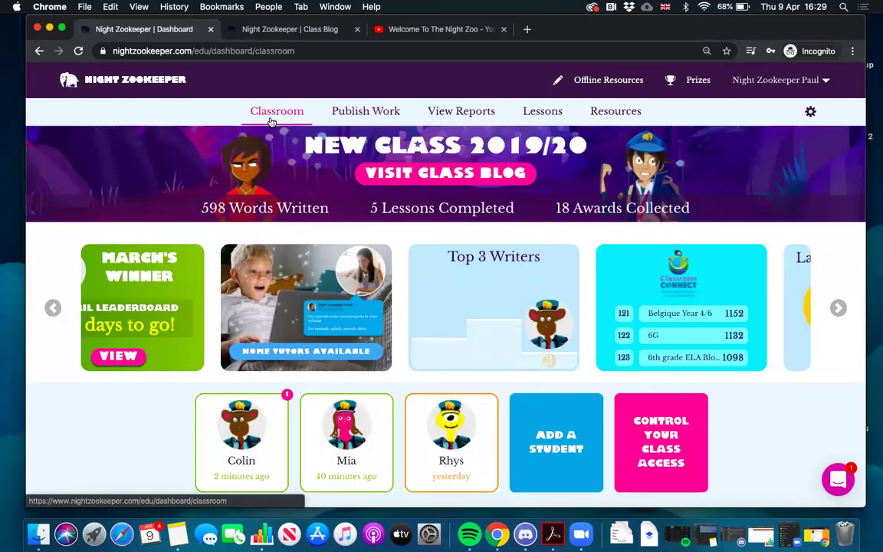